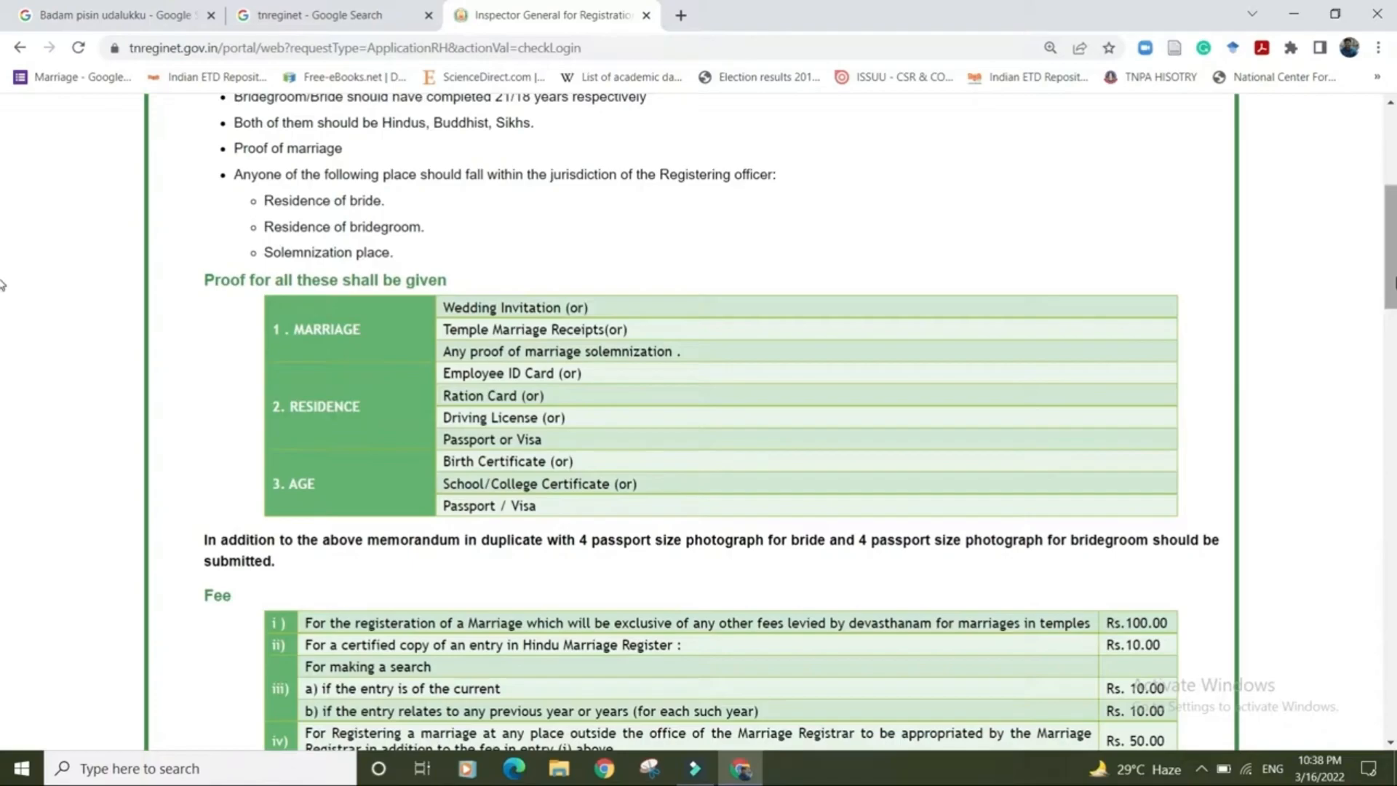
Review the marriage registration requirements, proofs and fees, and proceed for registration.
scroll(1385, 362, "down", 5)
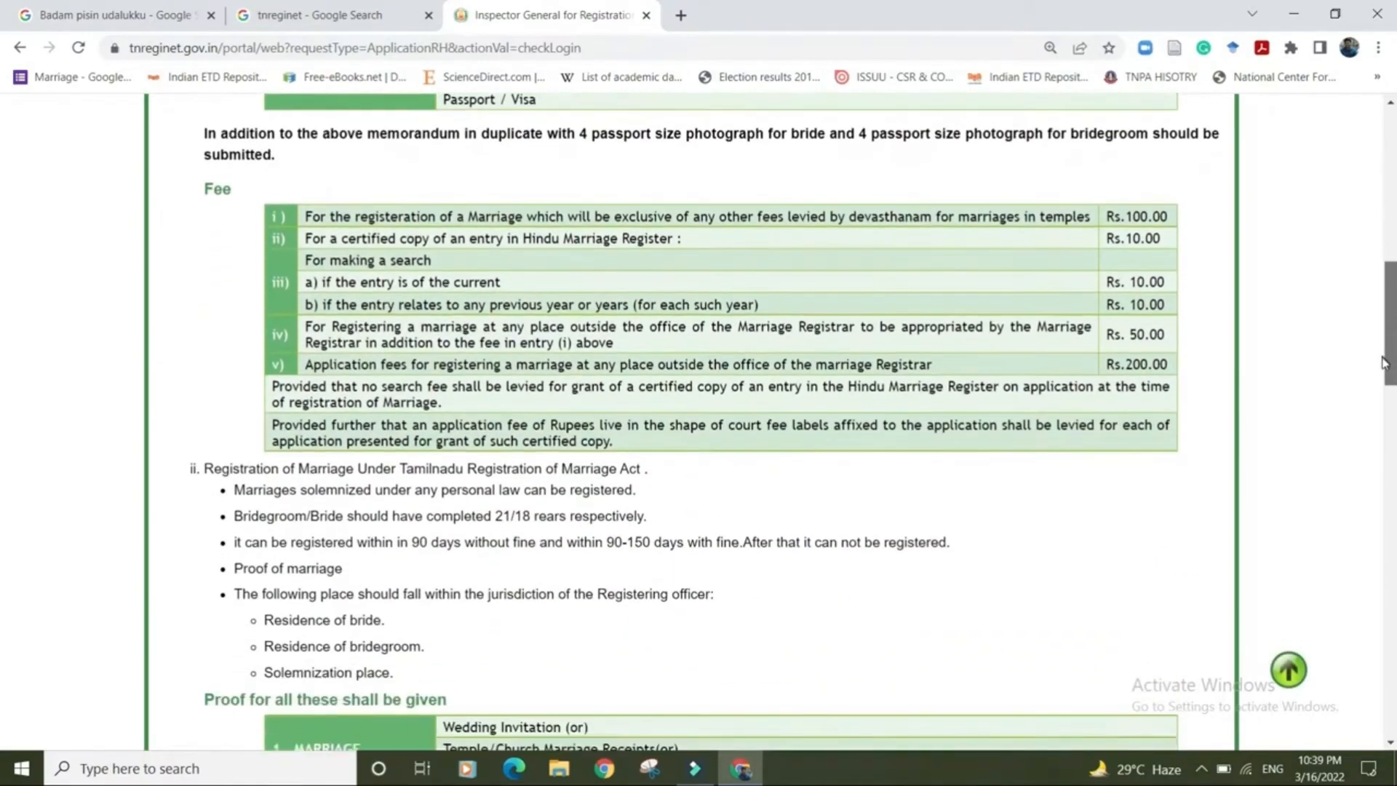
left_click_drag(1385, 361, 1364, 455)
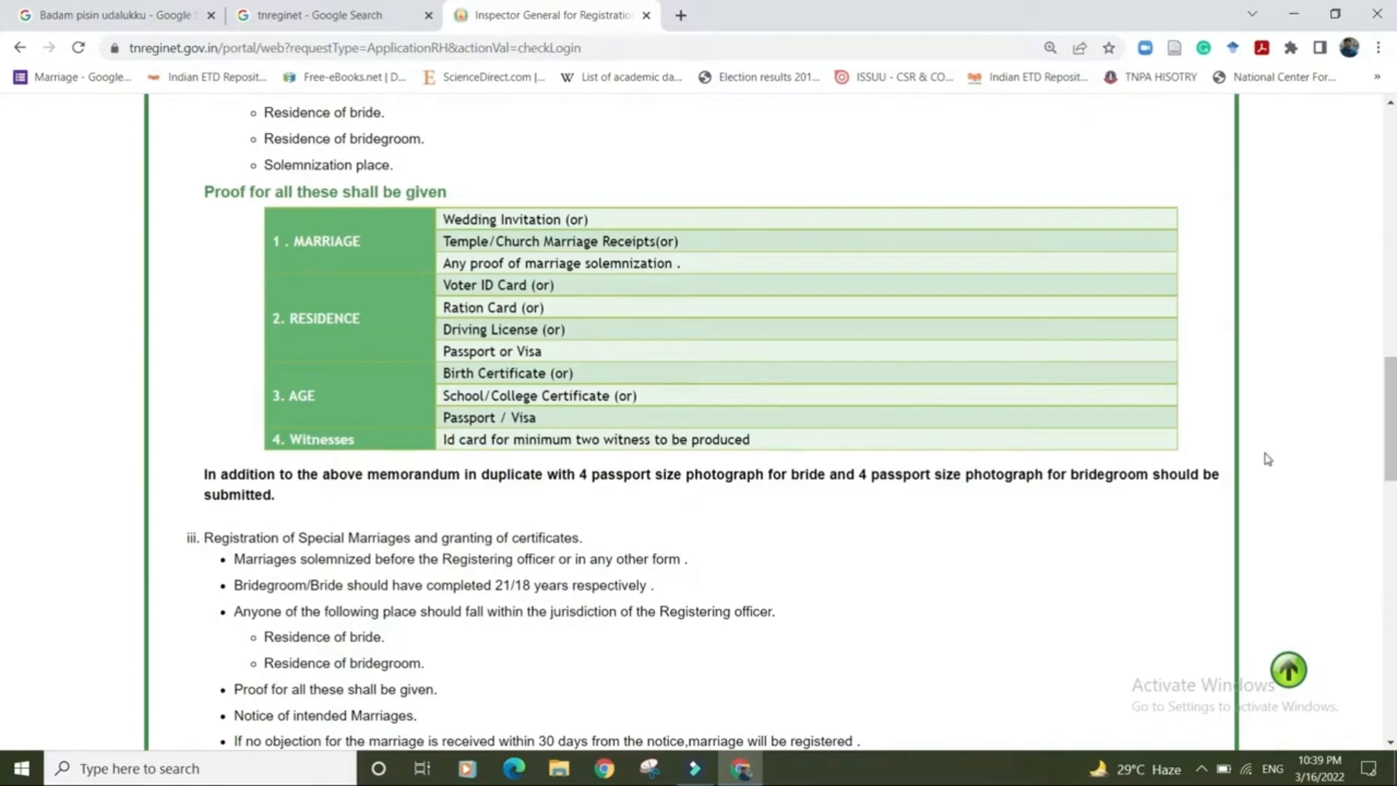
left_click_drag(1392, 426, 1361, 622)
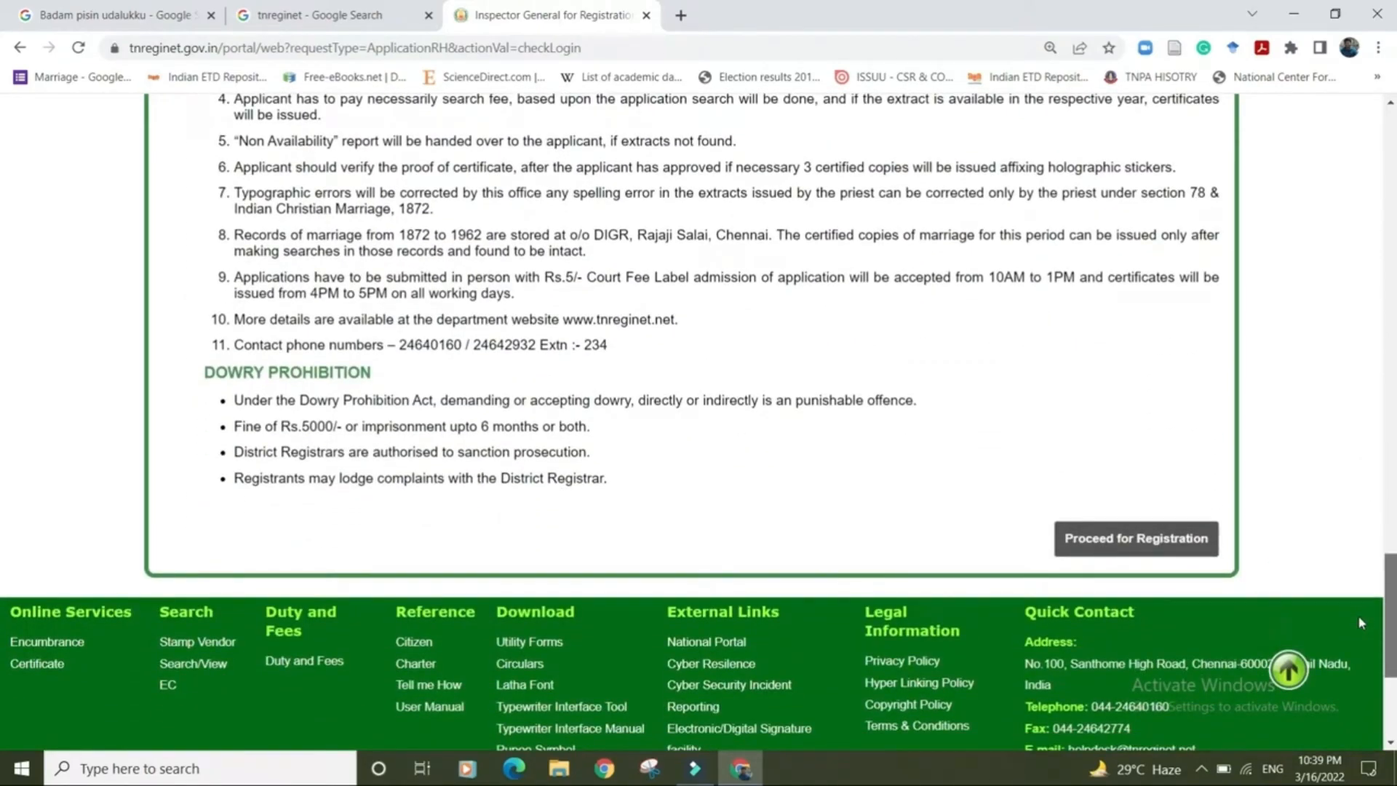
left_click(1117, 536)
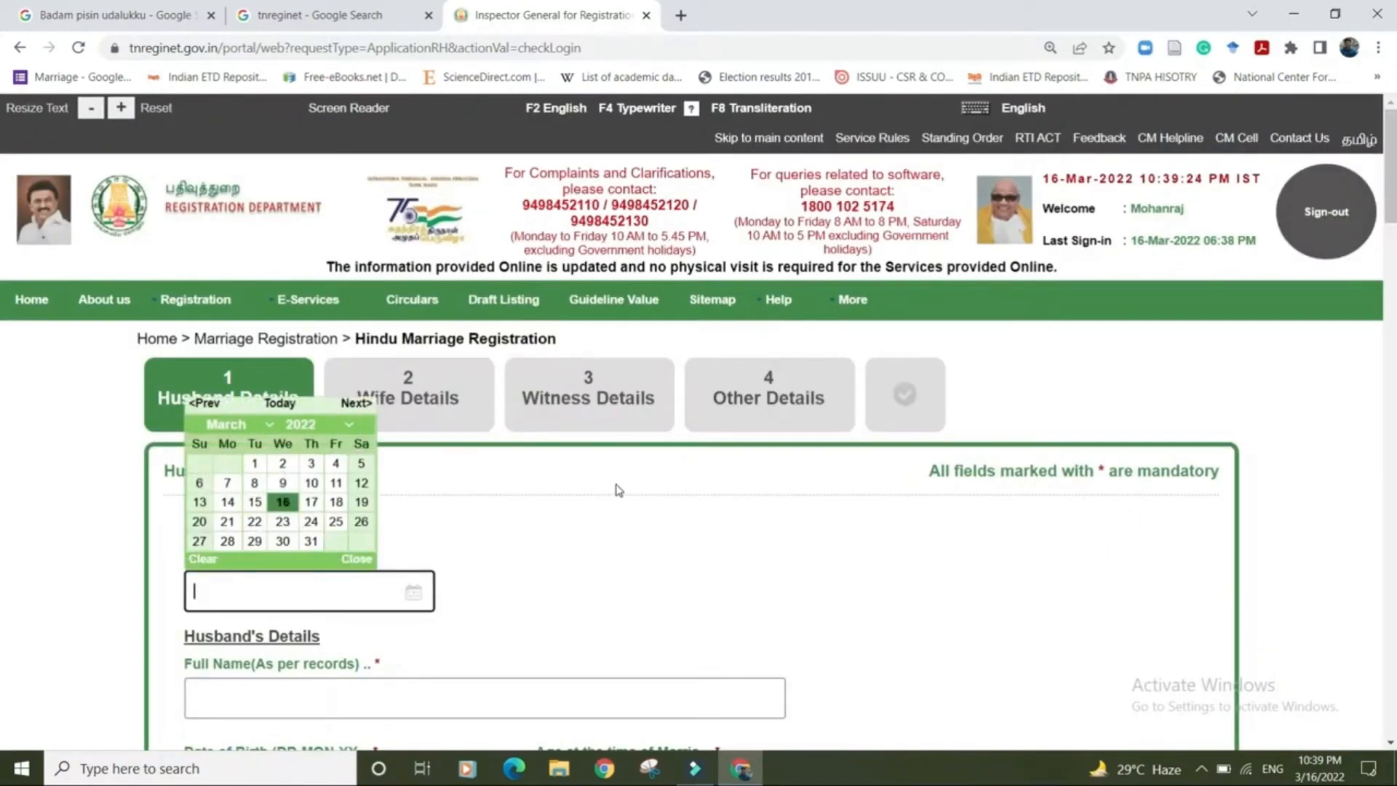
left_click(618, 489)
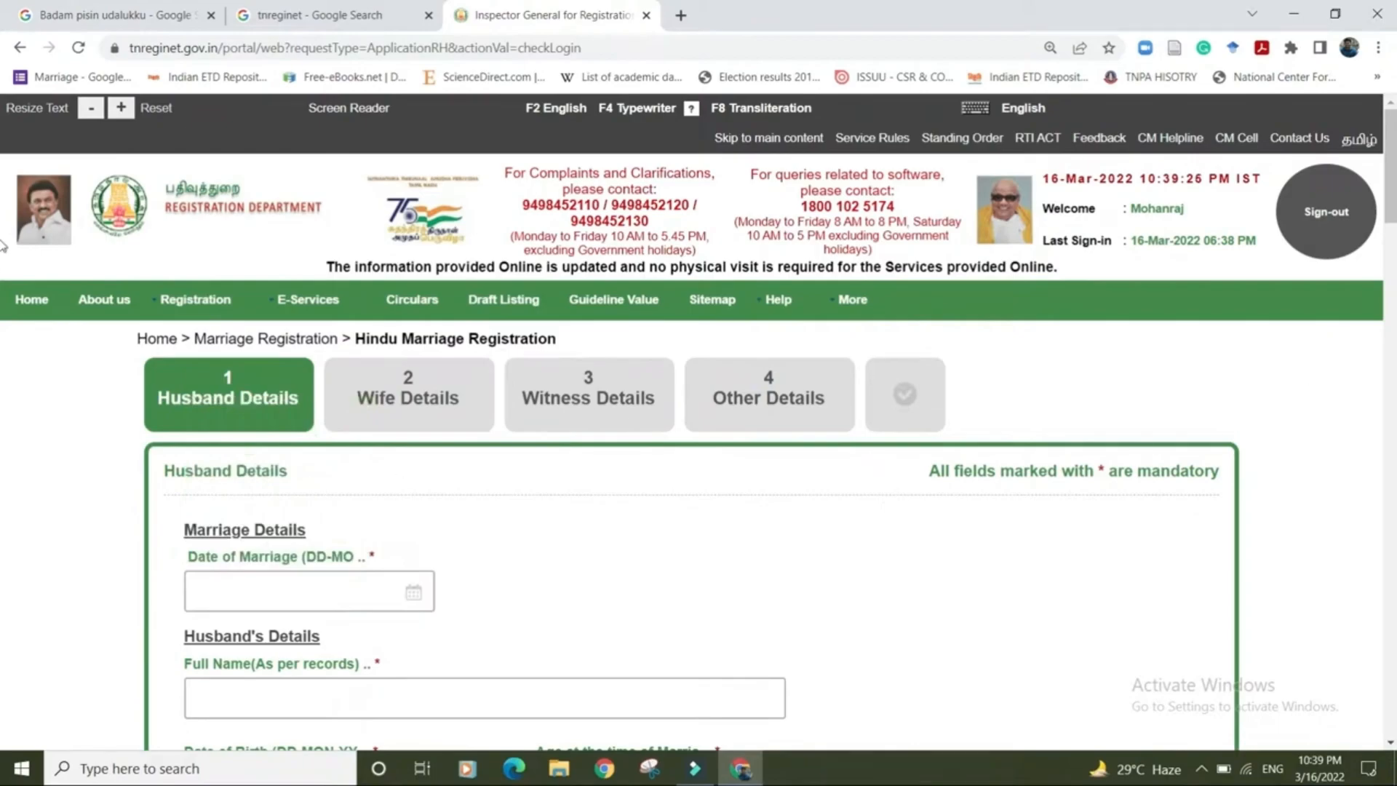
scroll(1392, 211, "down", 1)
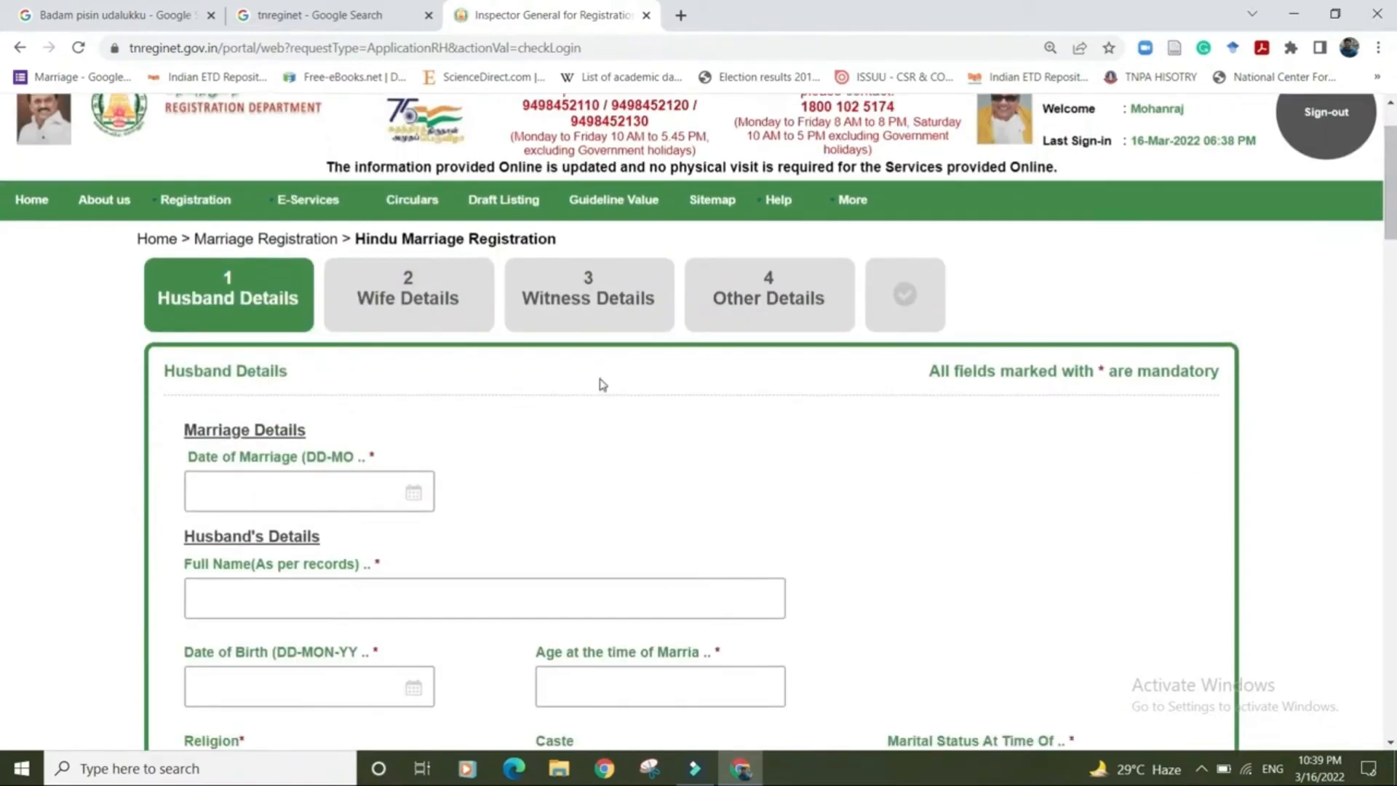
left_click(376, 298)
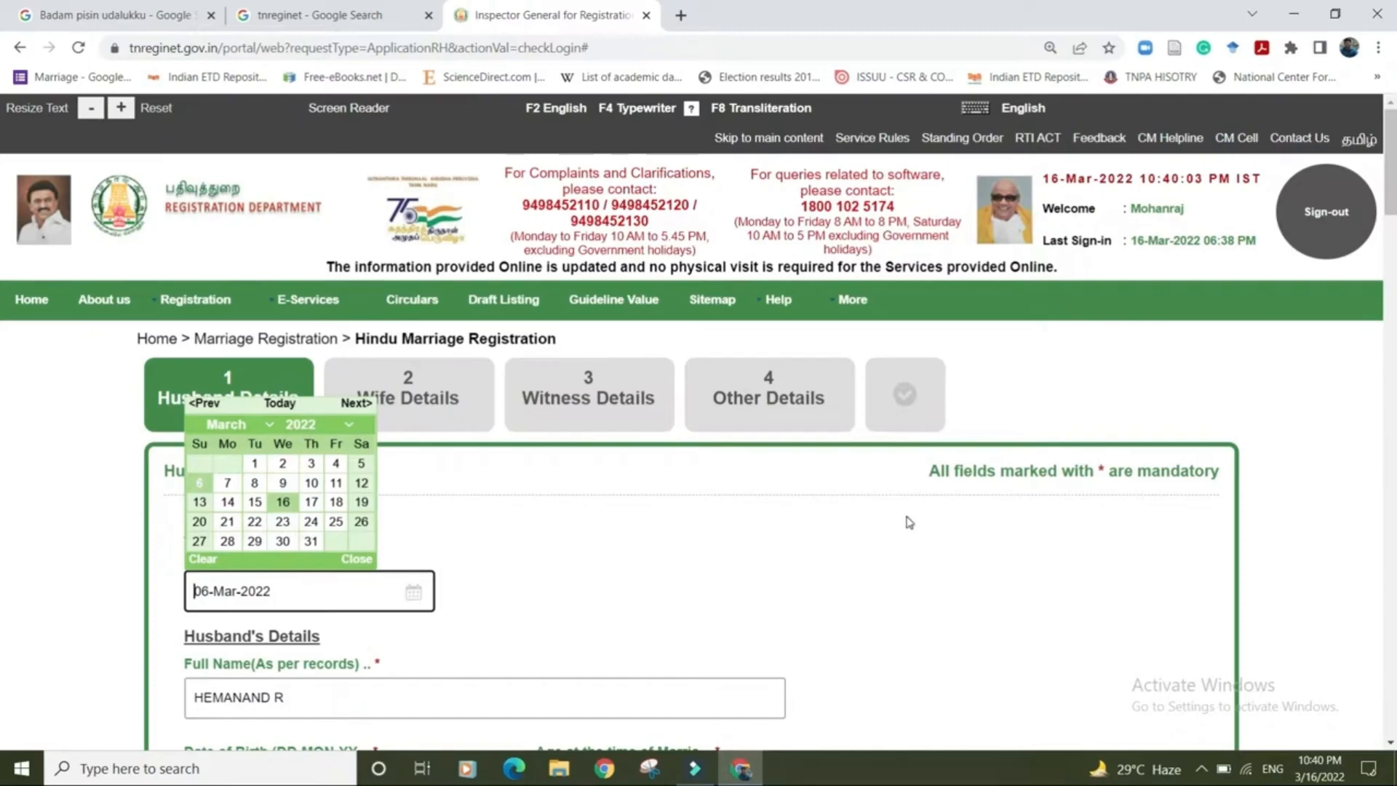
Close the marriage date calendar and set the husband's marital status at the time of marriage to Bachelor.
left_click(909, 522)
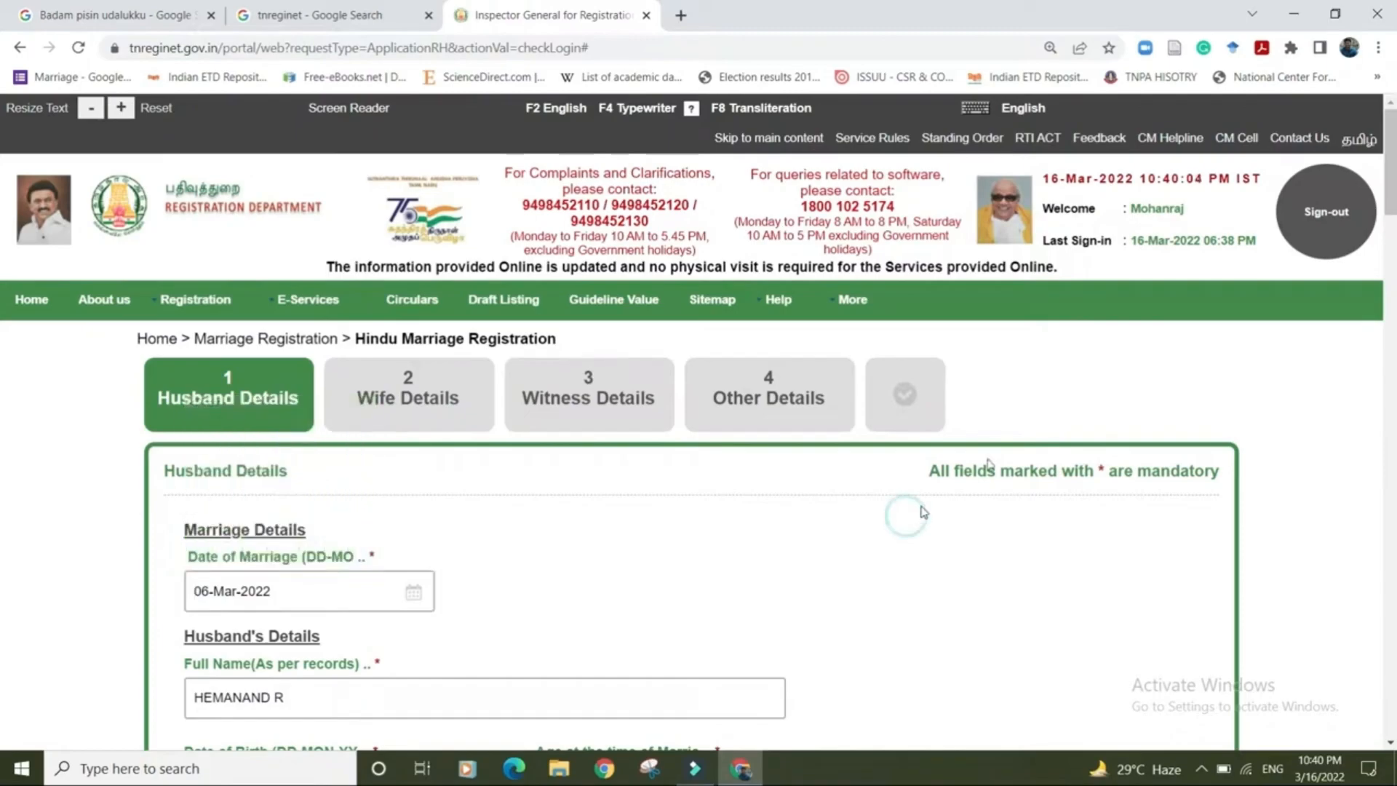
left_click_drag(1390, 188, 1385, 253)
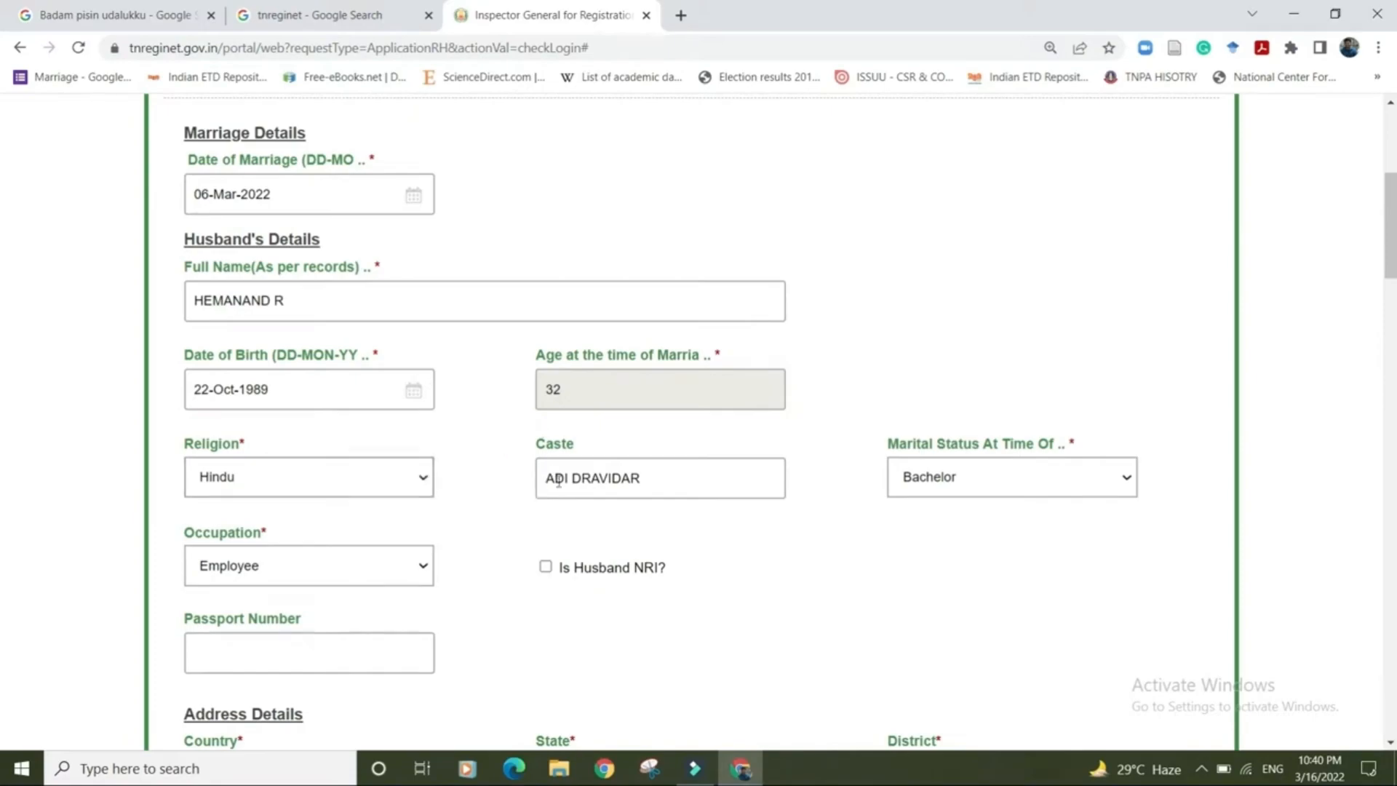
left_click(907, 491)
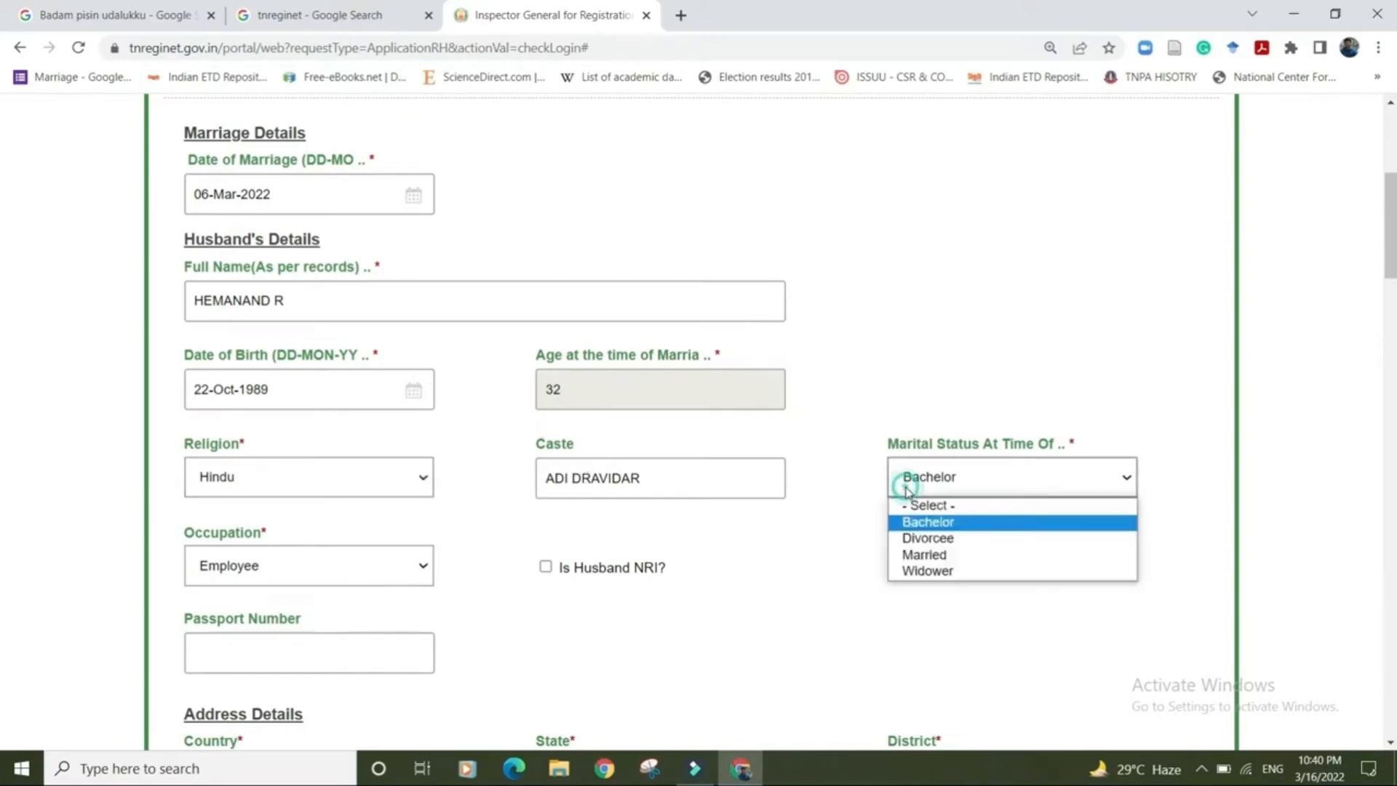
left_click(921, 521)
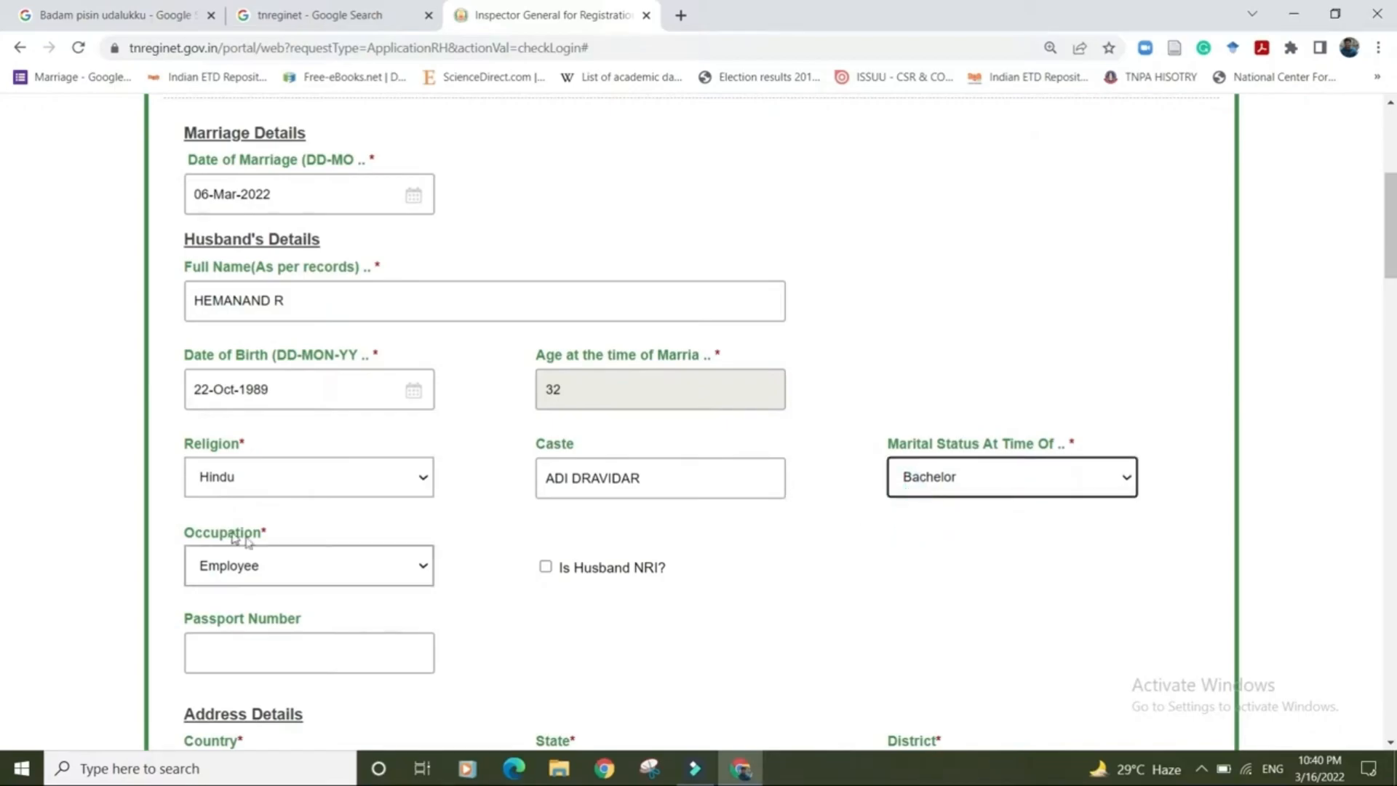
Review the husband's address details and mark his father's address as the same as the son's.
left_click_drag(1390, 278, 1387, 348)
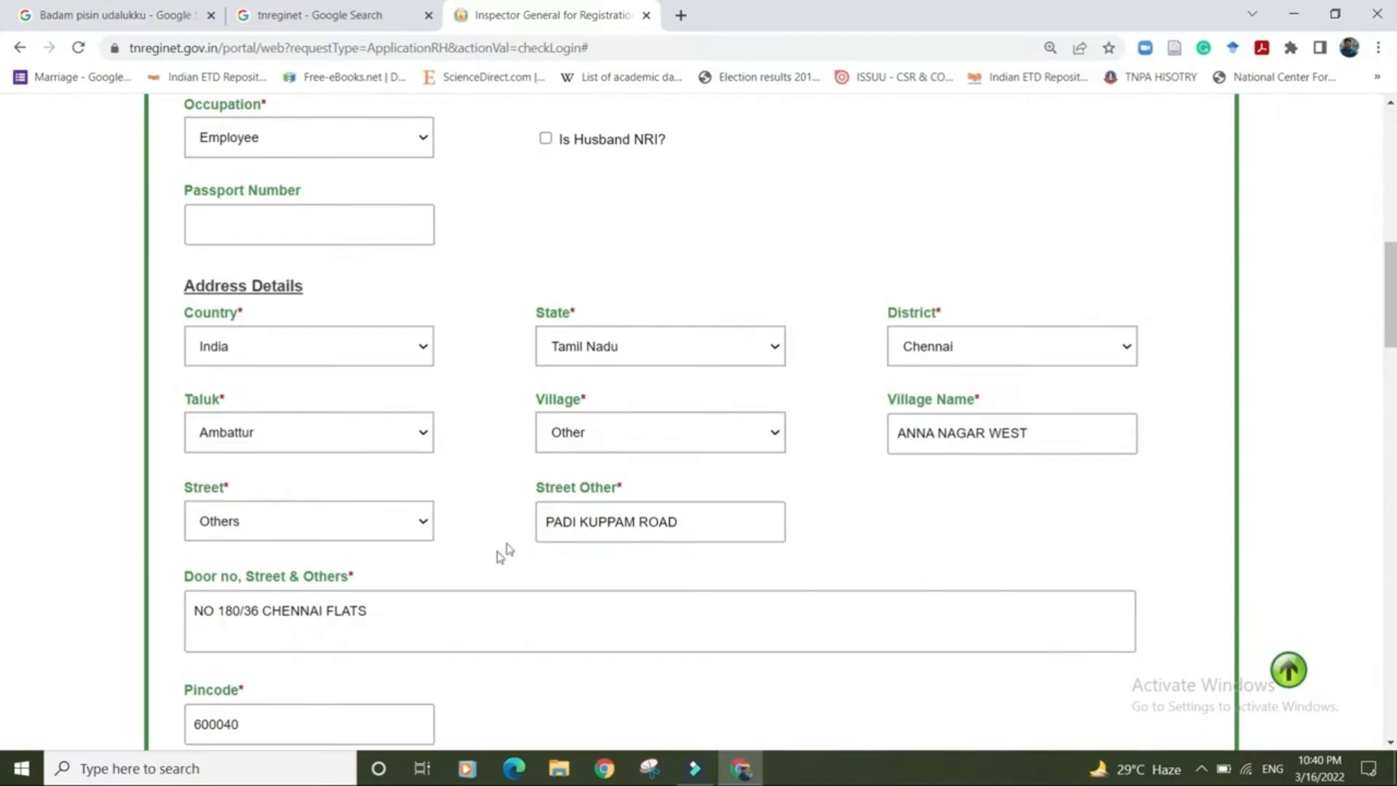
left_click_drag(1392, 330, 1378, 426)
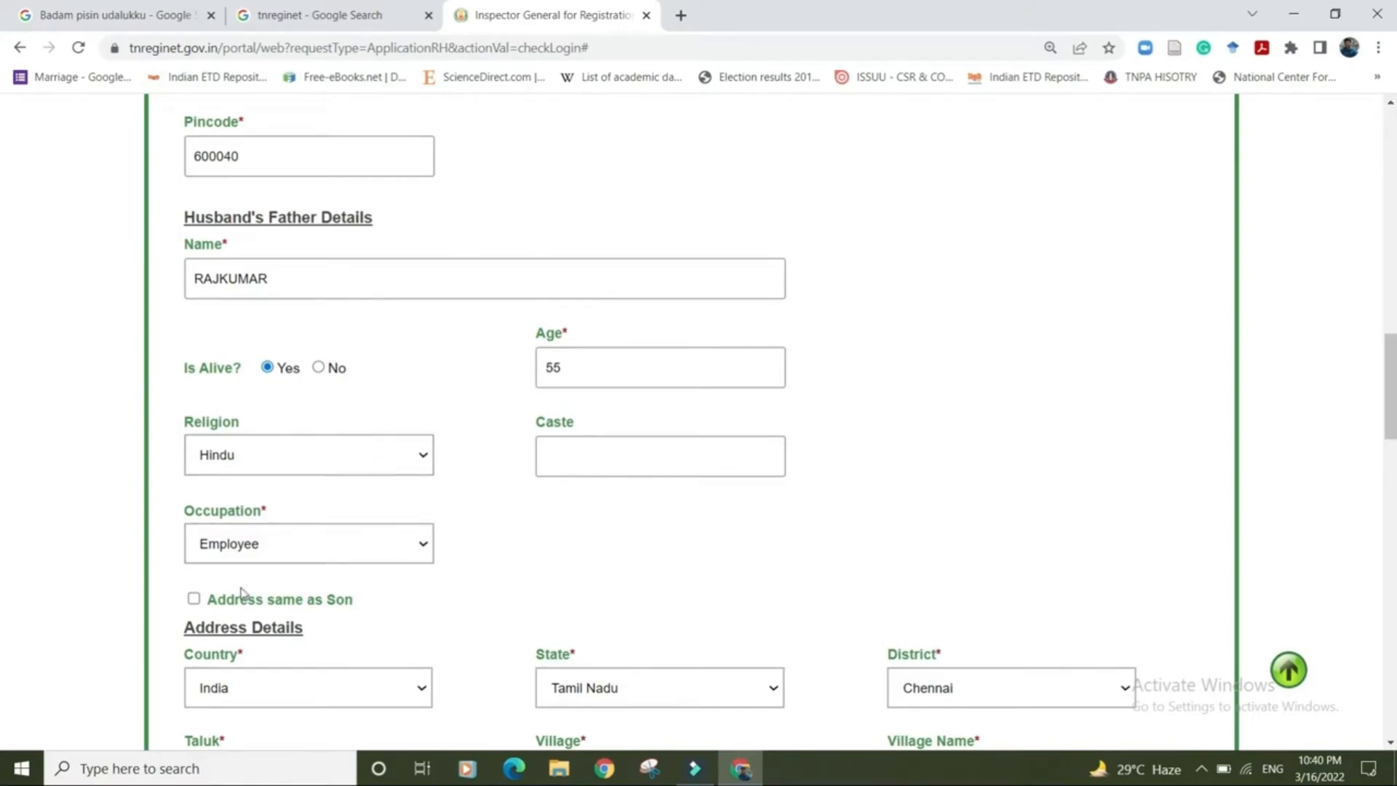
left_click(198, 600)
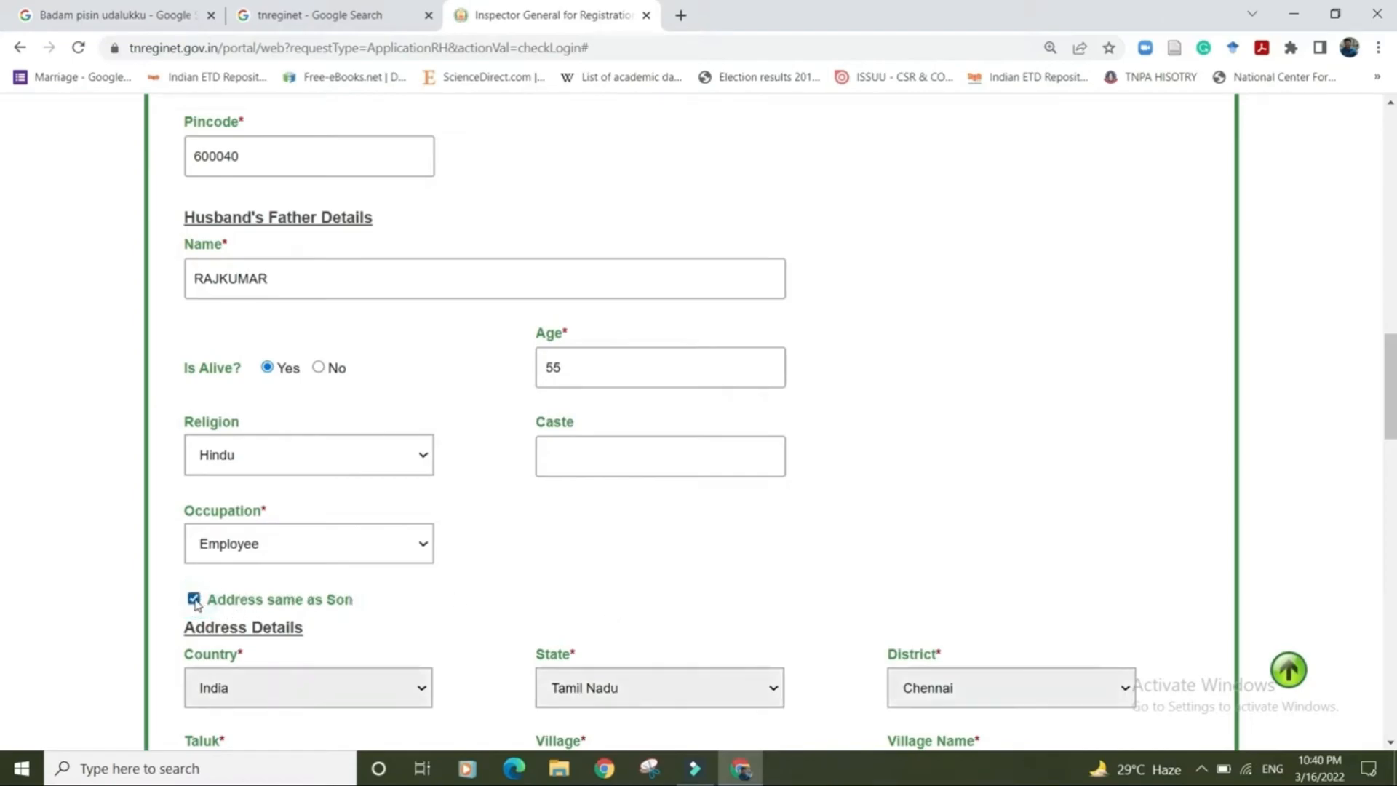
Check the husband's mother details and continue to the wife details.
left_click_drag(1392, 375, 1374, 569)
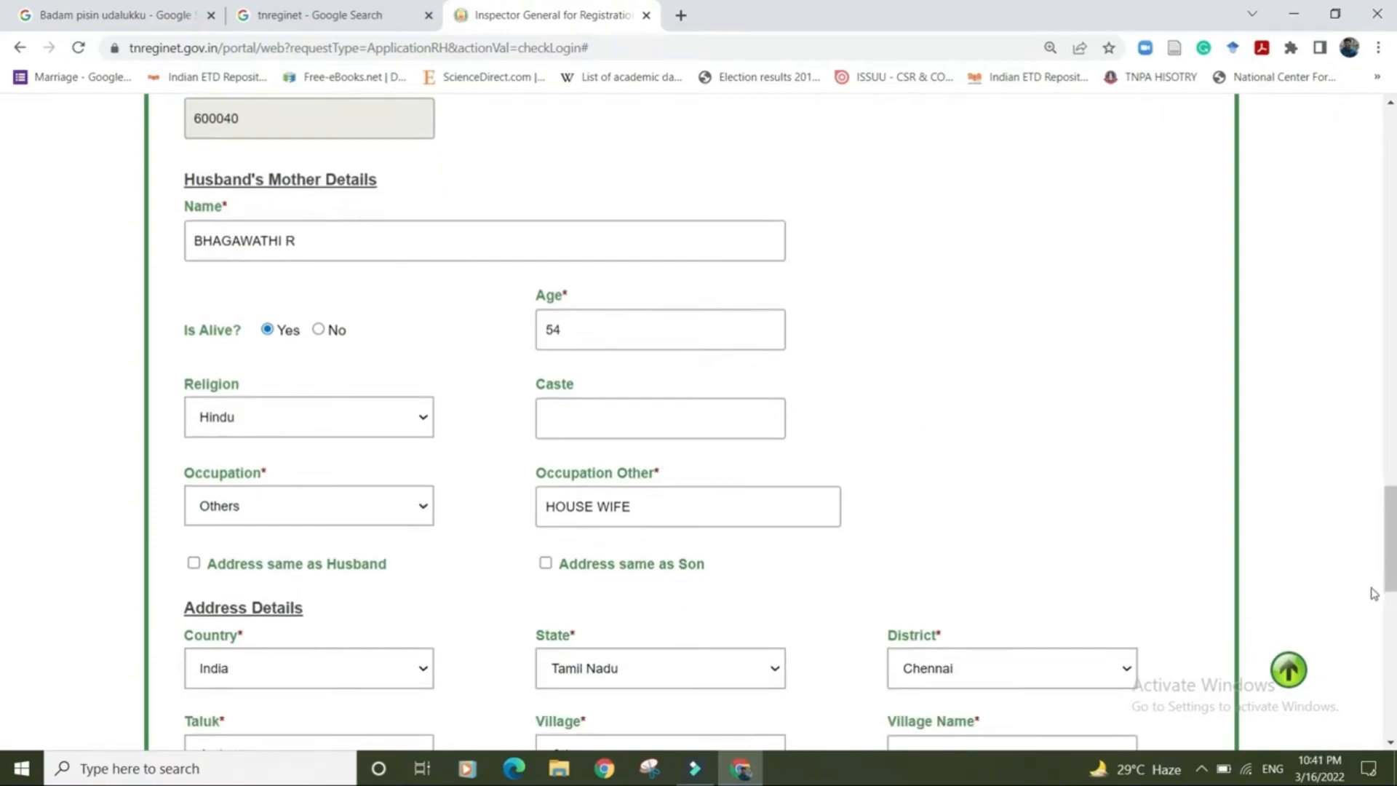
left_click_drag(1390, 545, 1385, 614)
left_click(1188, 691)
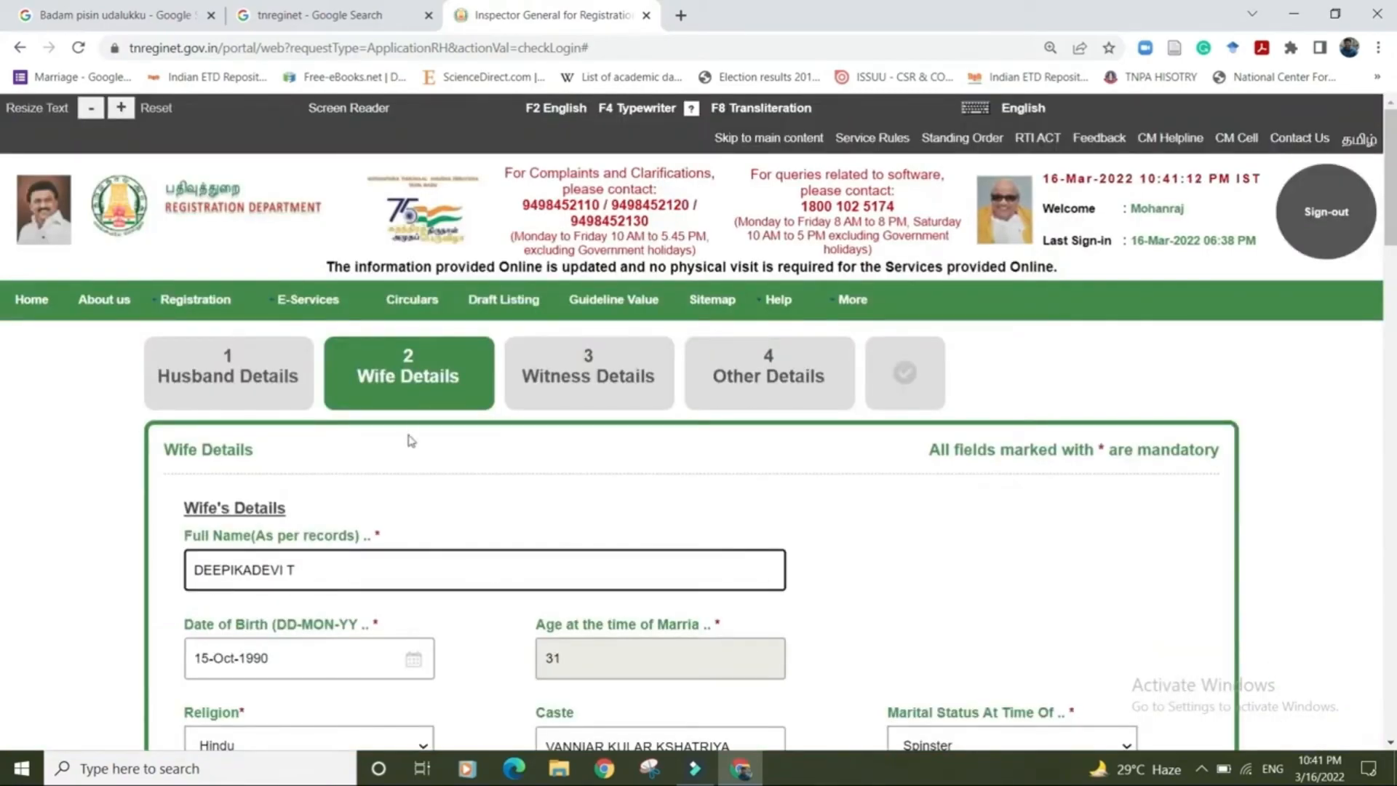
Review the wife's personal, address and parents' details, and continue to the witness details.
left_click_drag(1390, 195, 1390, 255)
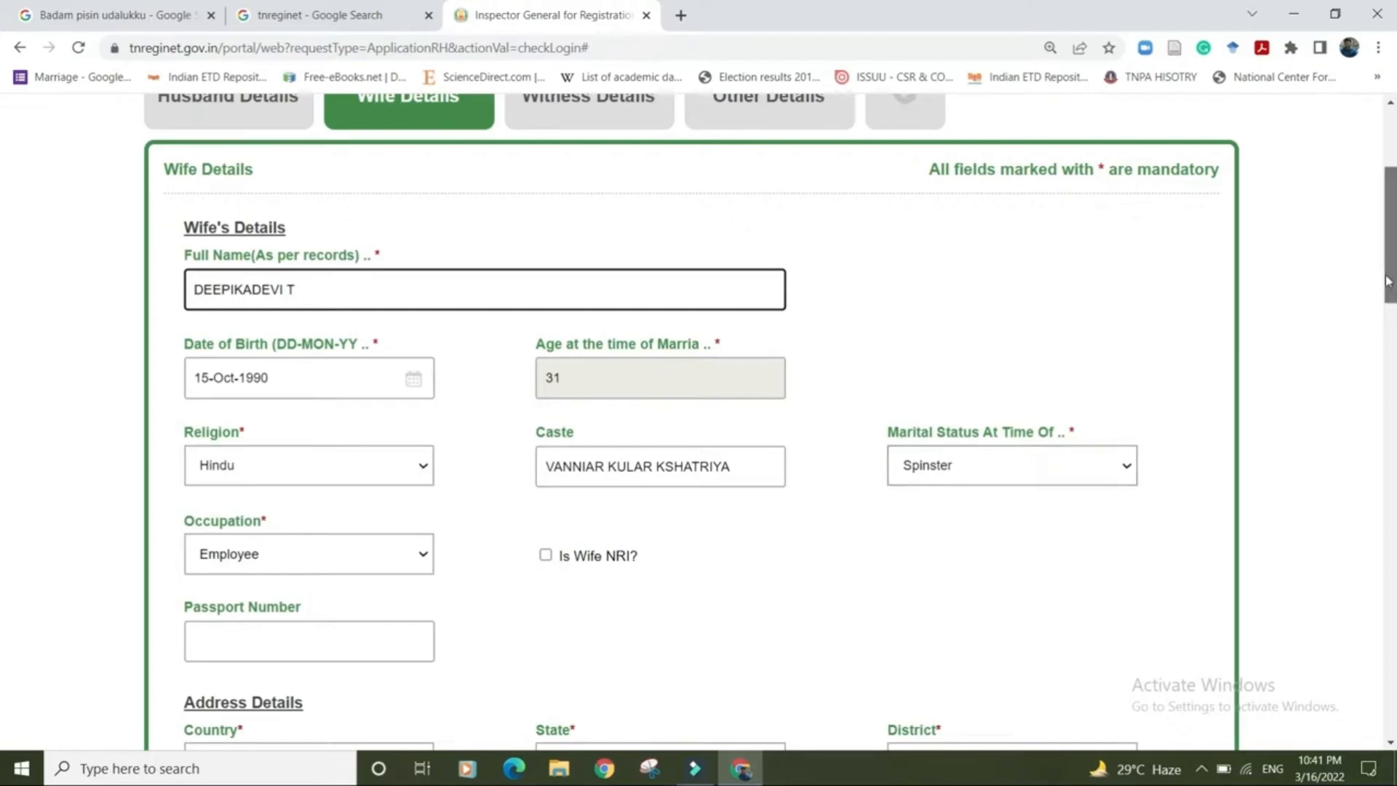
scroll(1388, 277, "down", 4)
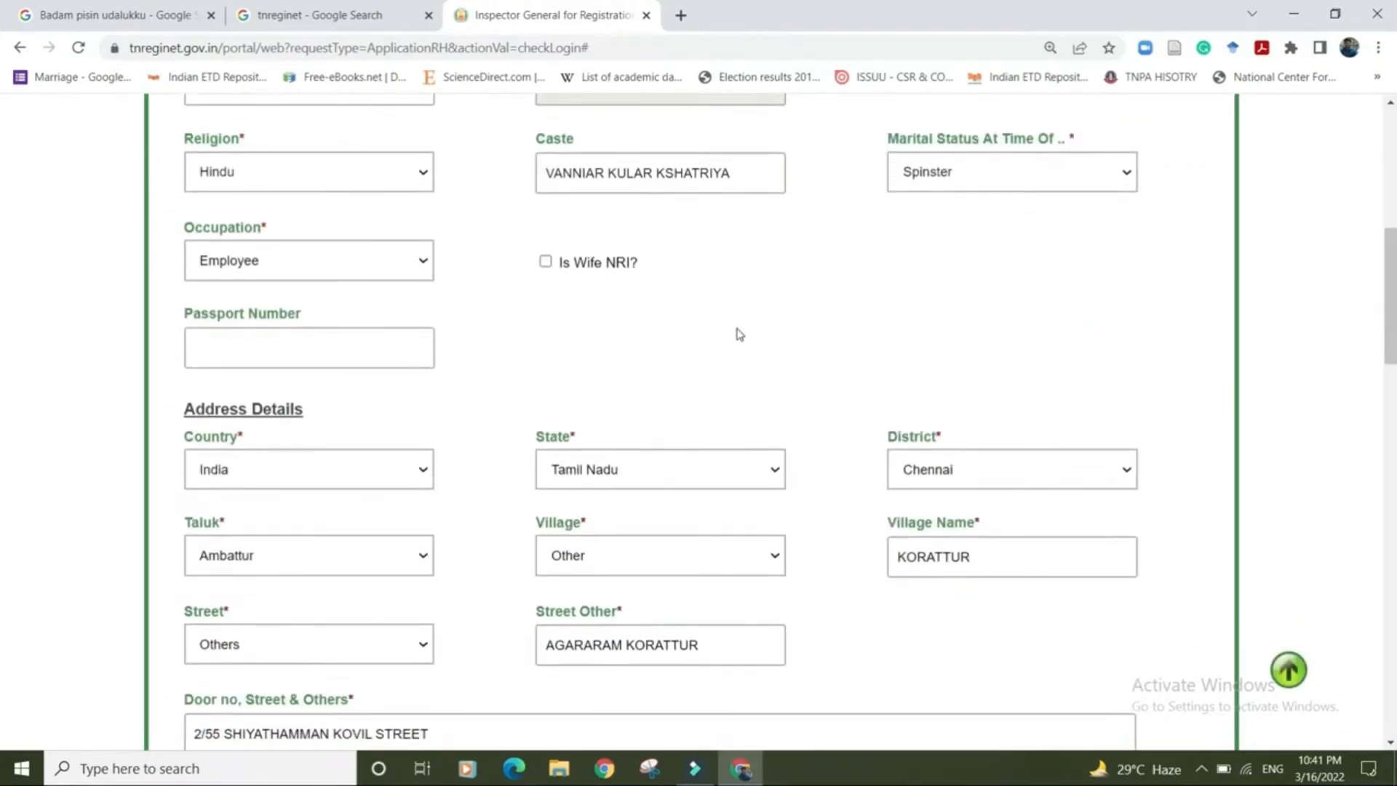
scroll(1392, 348, "down", 1)
scroll(1391, 348, "down", 1)
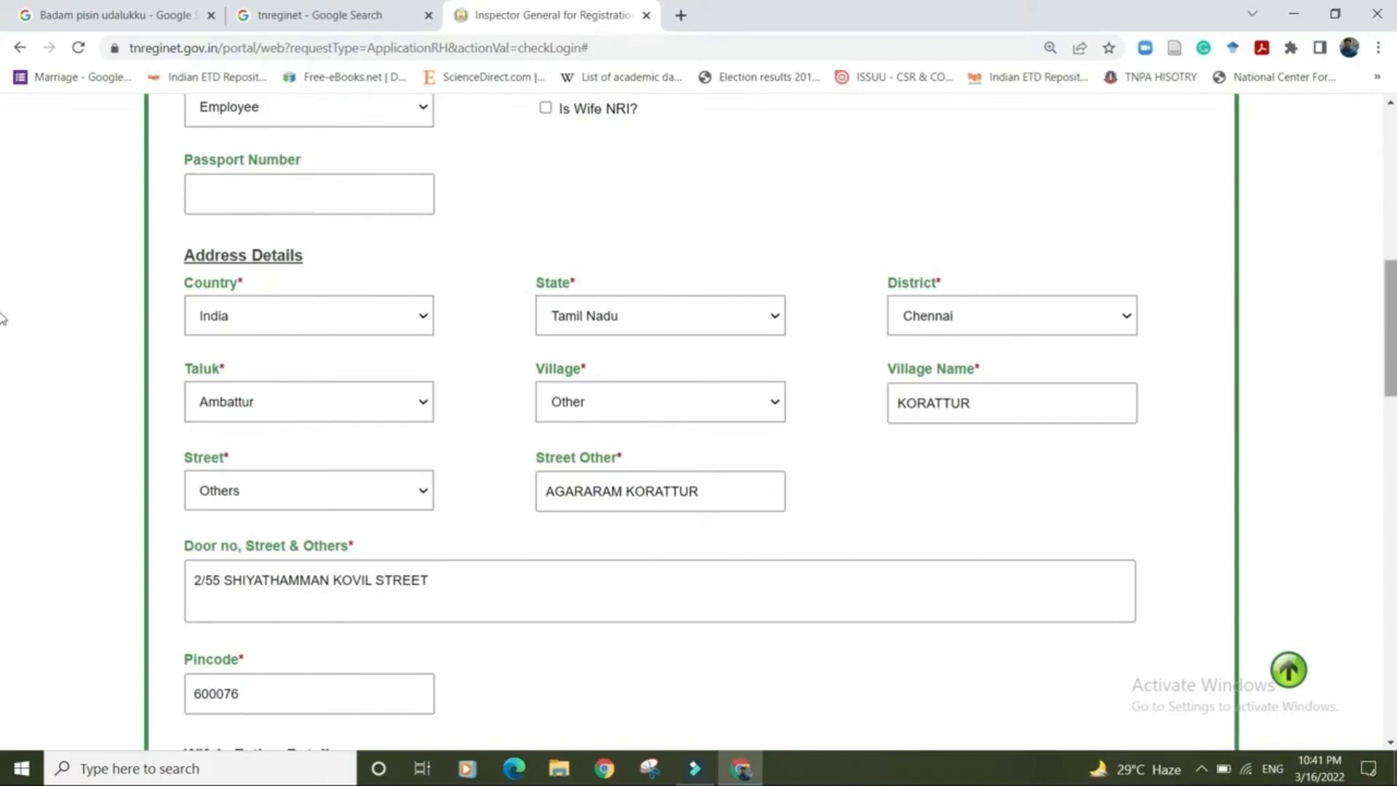
left_click_drag(1392, 315, 1392, 382)
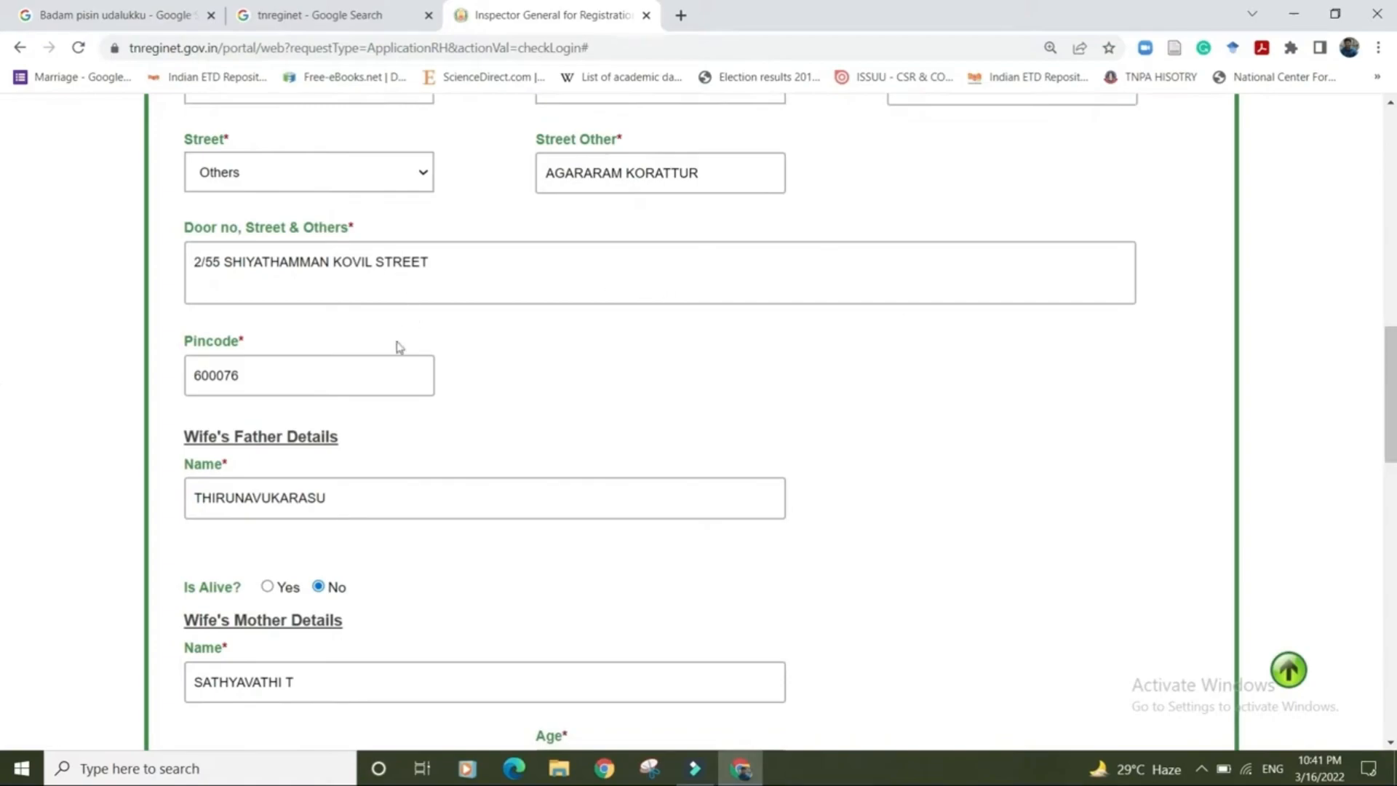
left_click_drag(1391, 429, 1376, 573)
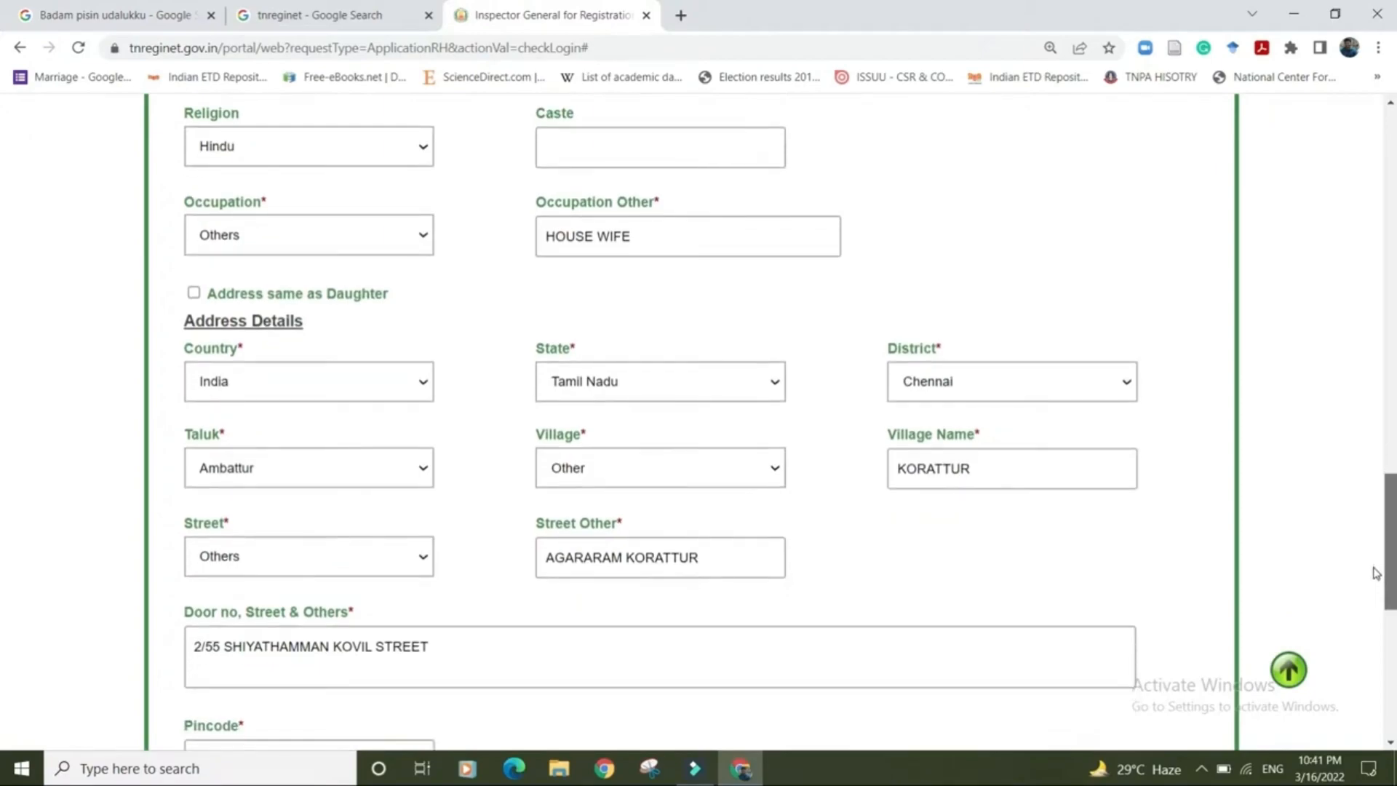
left_click_drag(1377, 573, 1374, 605)
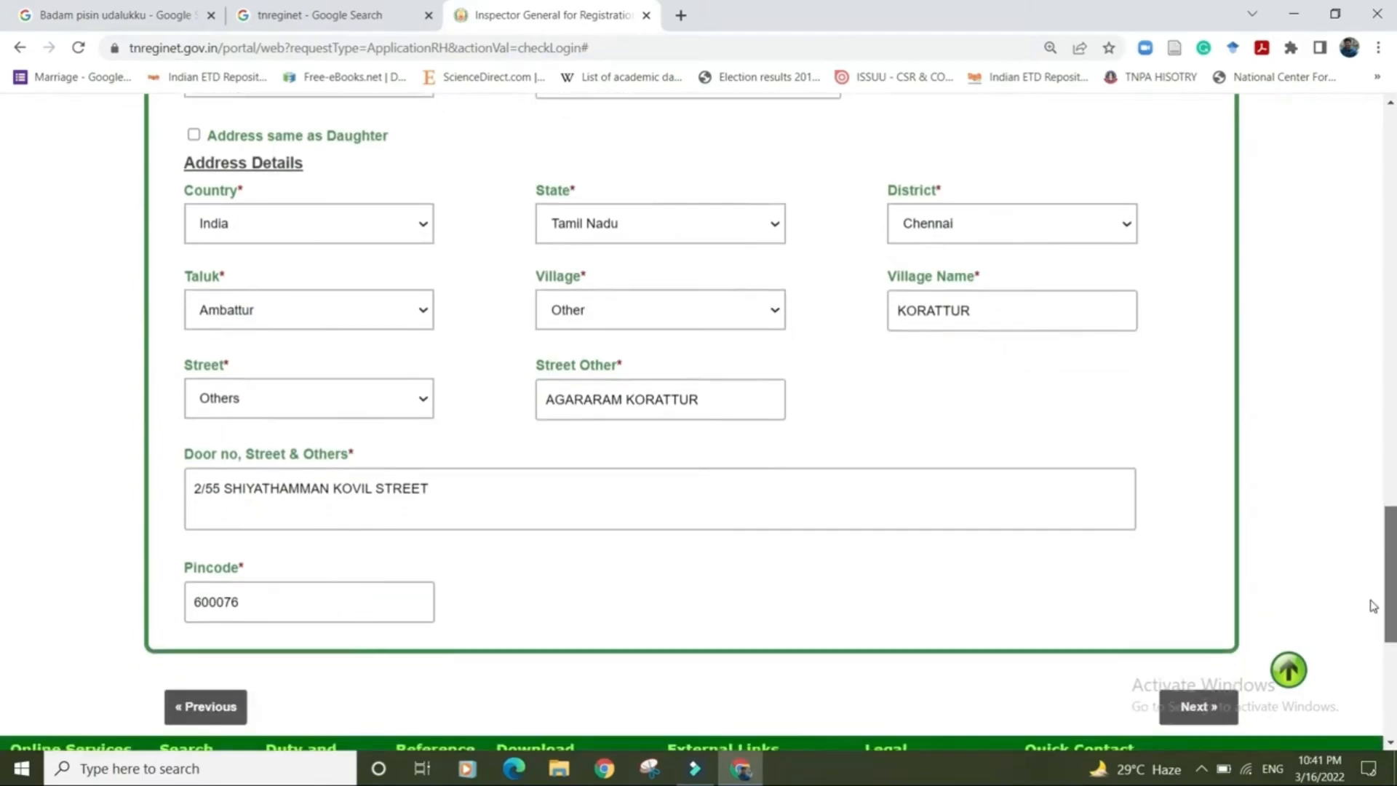
left_click(1189, 707)
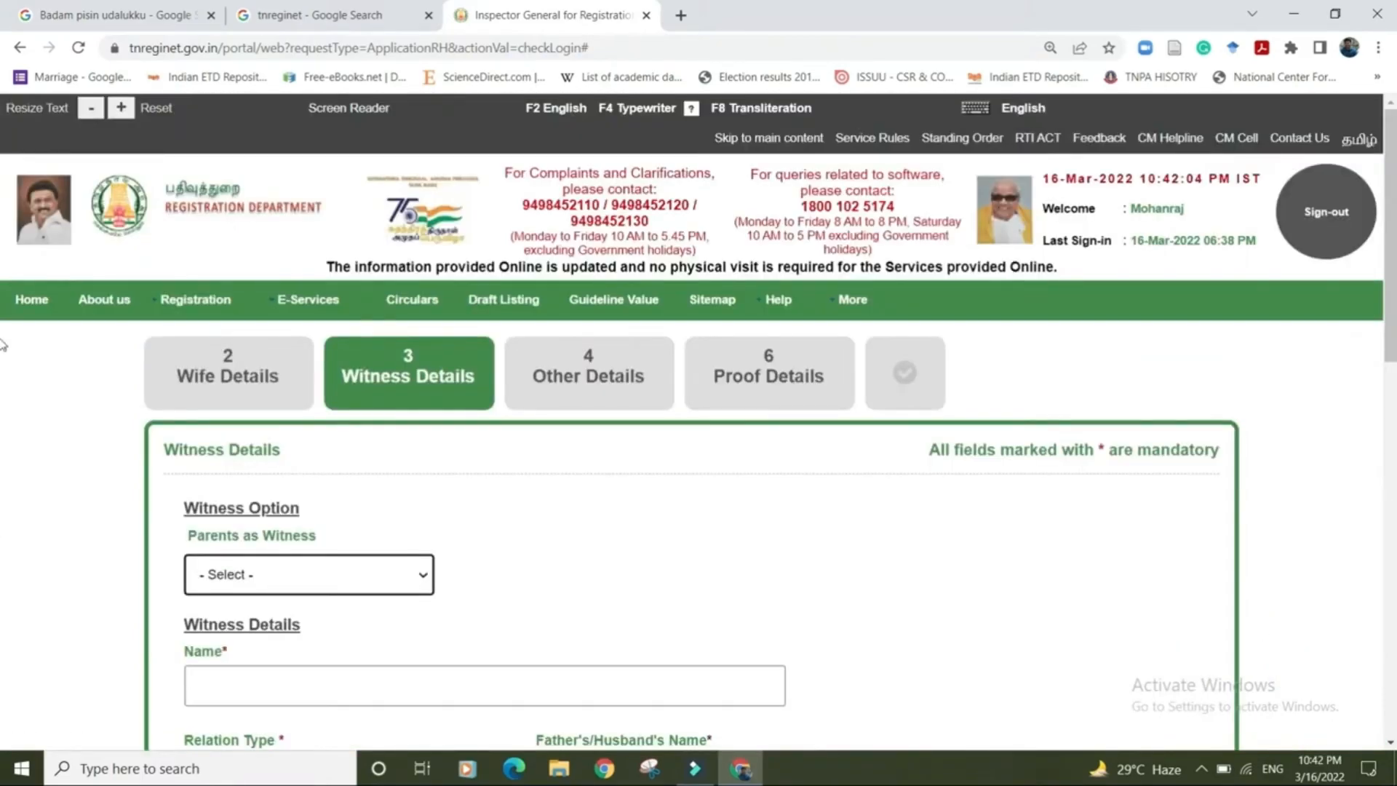
Check which parents can be chosen as witness, and inspect the blank witness entry fields.
left_click_drag(1377, 281, 1377, 382)
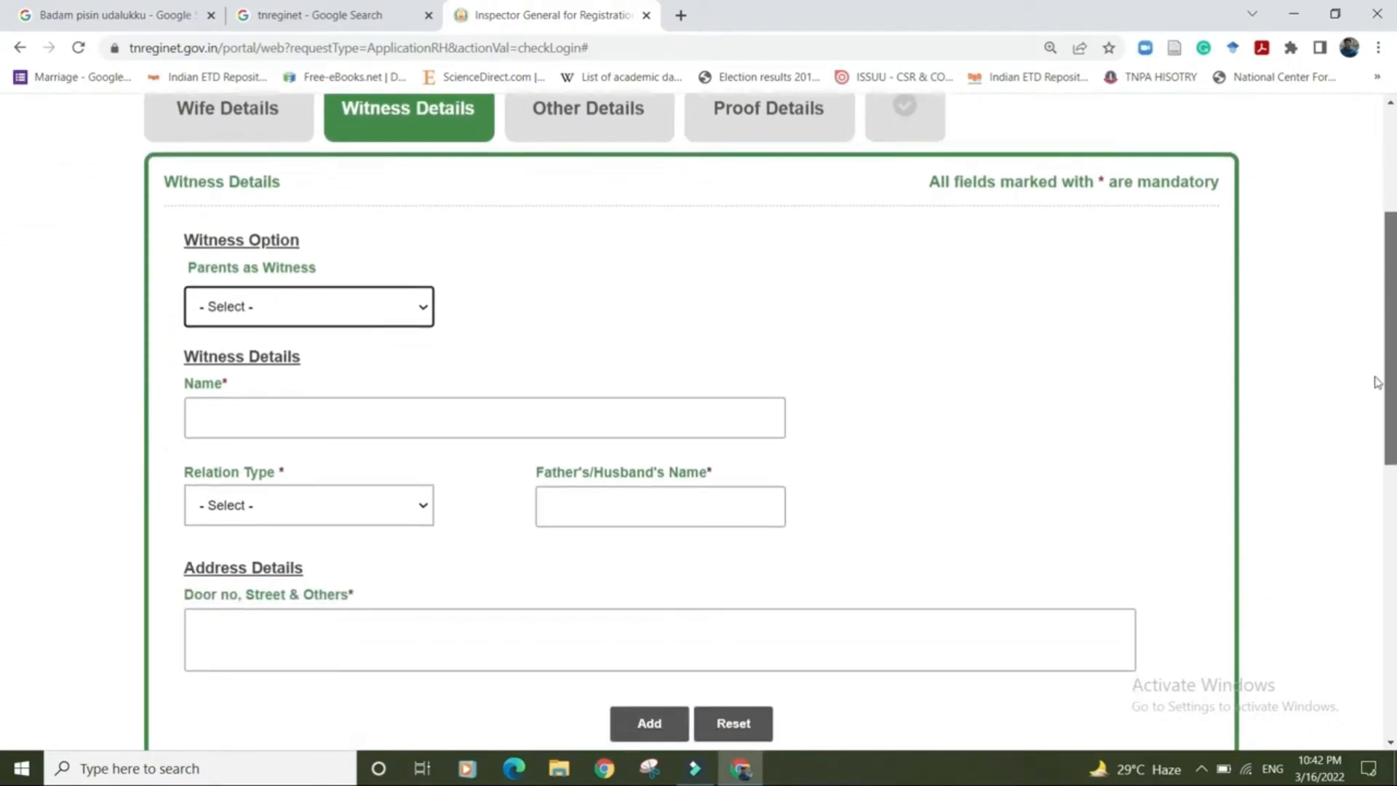
left_click(347, 313)
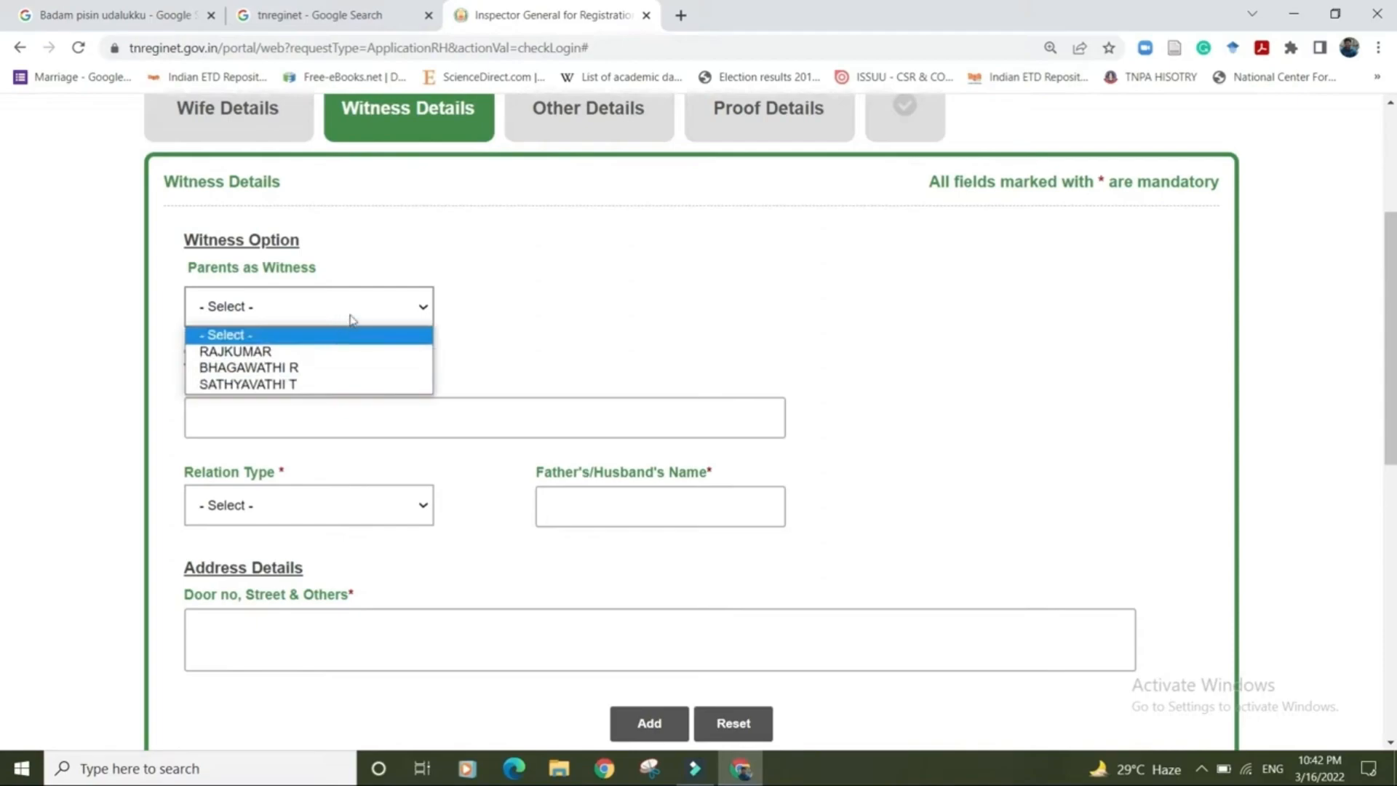
left_click(331, 335)
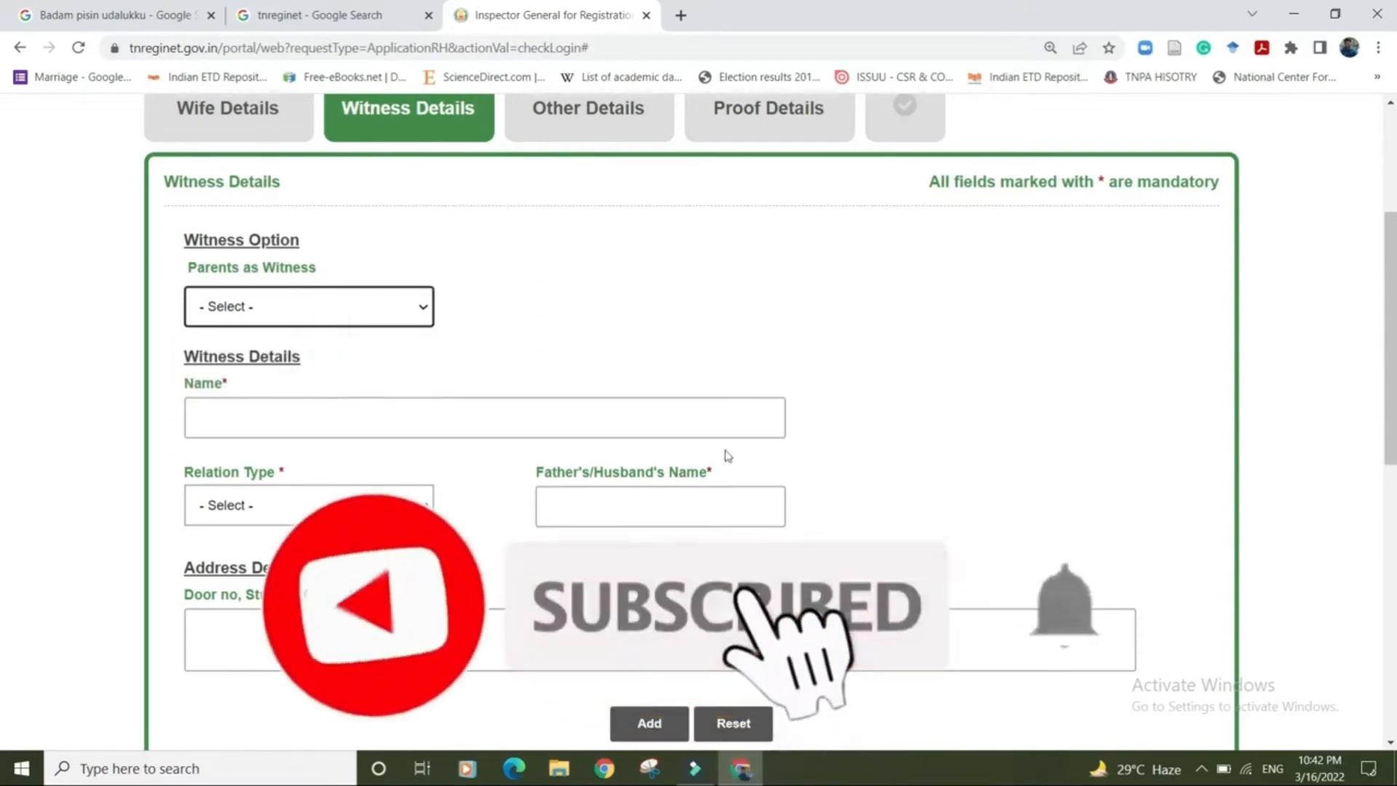
left_click(539, 428)
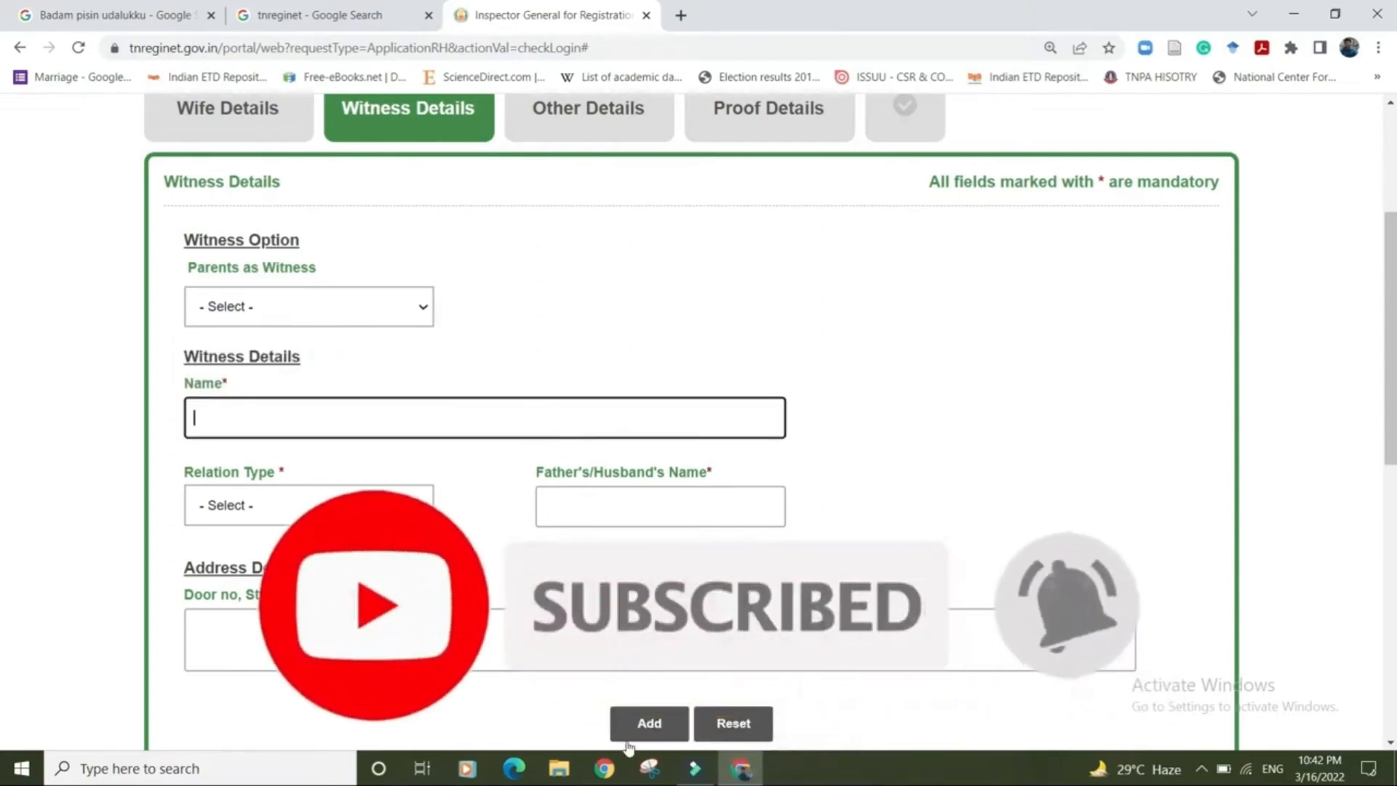
Open the first listed witness's entry for editing to review it, and continue to the other details.
scroll(1322, 362, "down", 2)
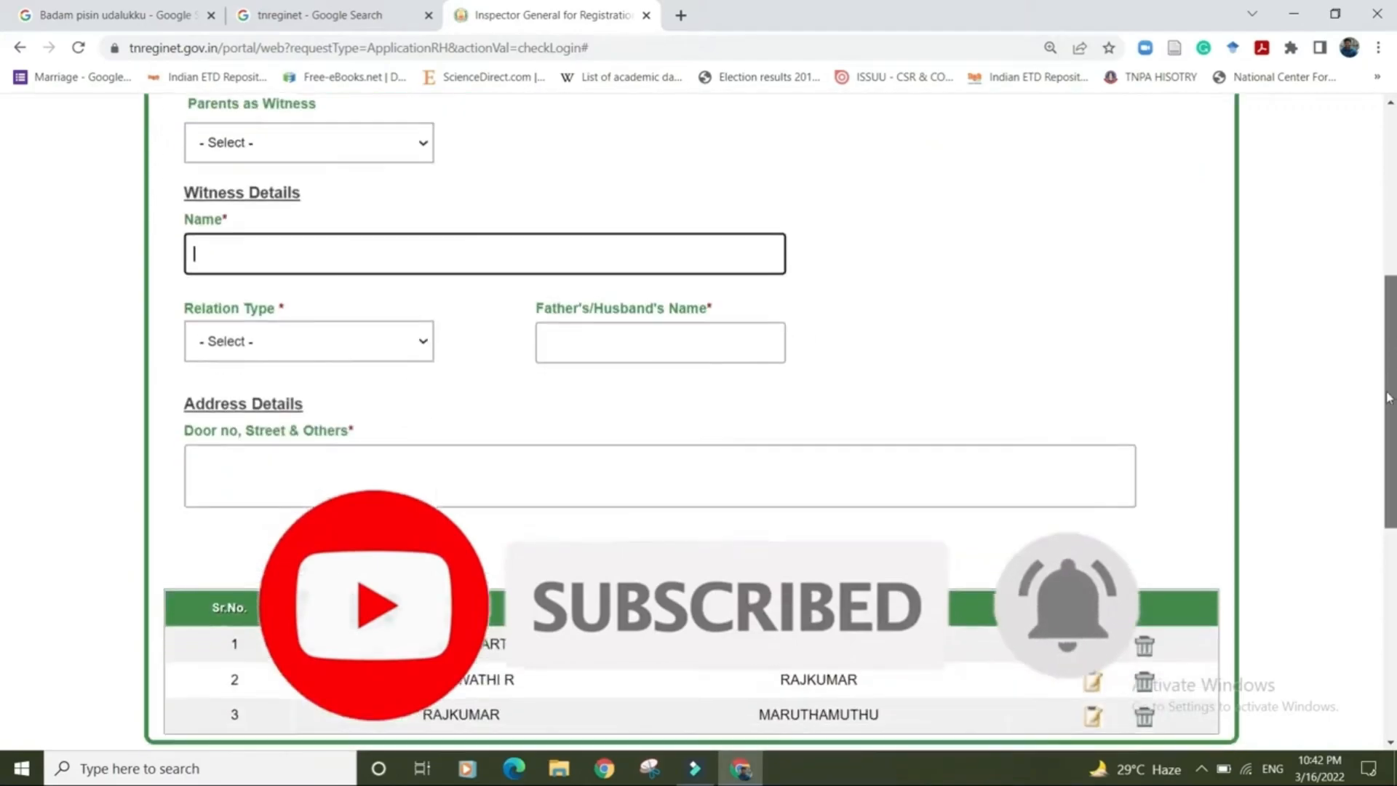
left_click(1094, 645)
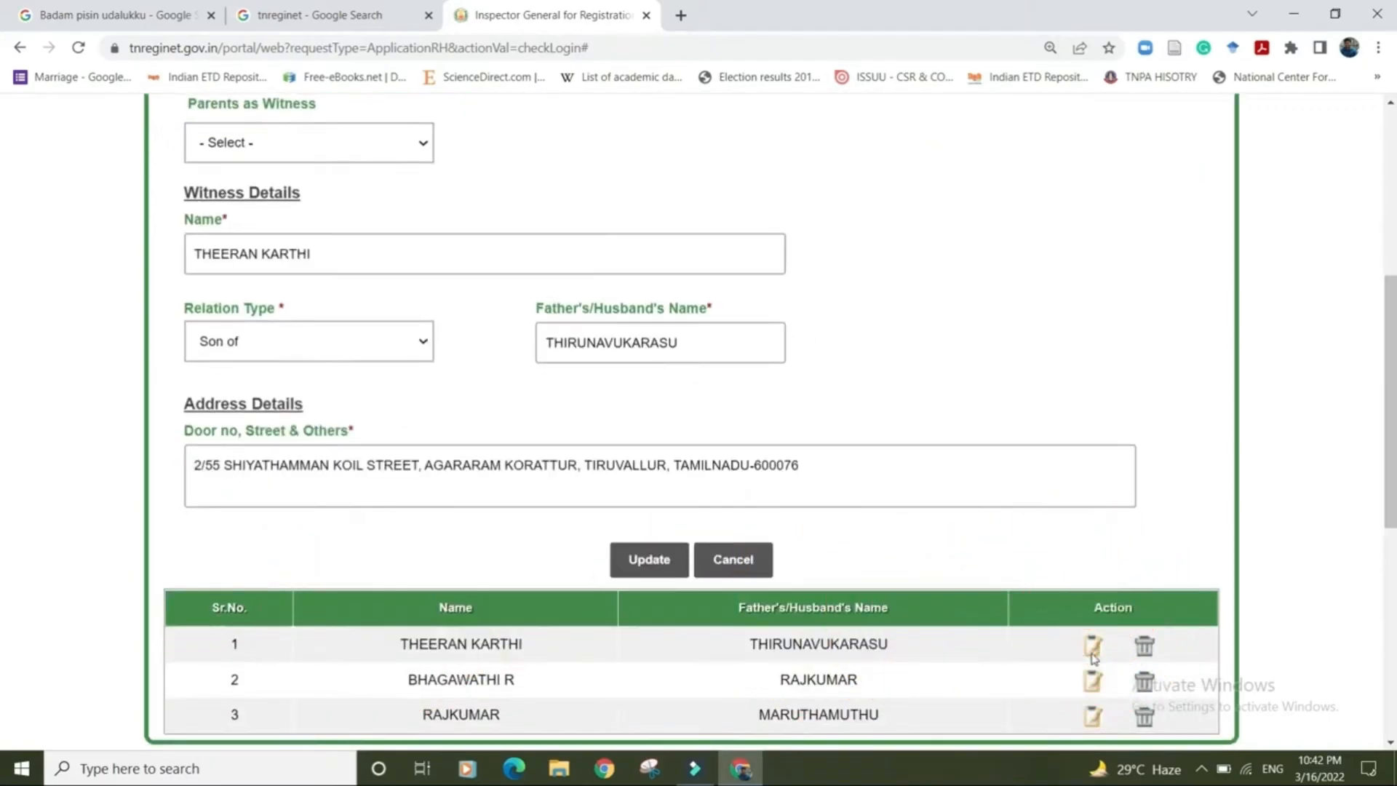
left_click_drag(1391, 381, 1394, 340)
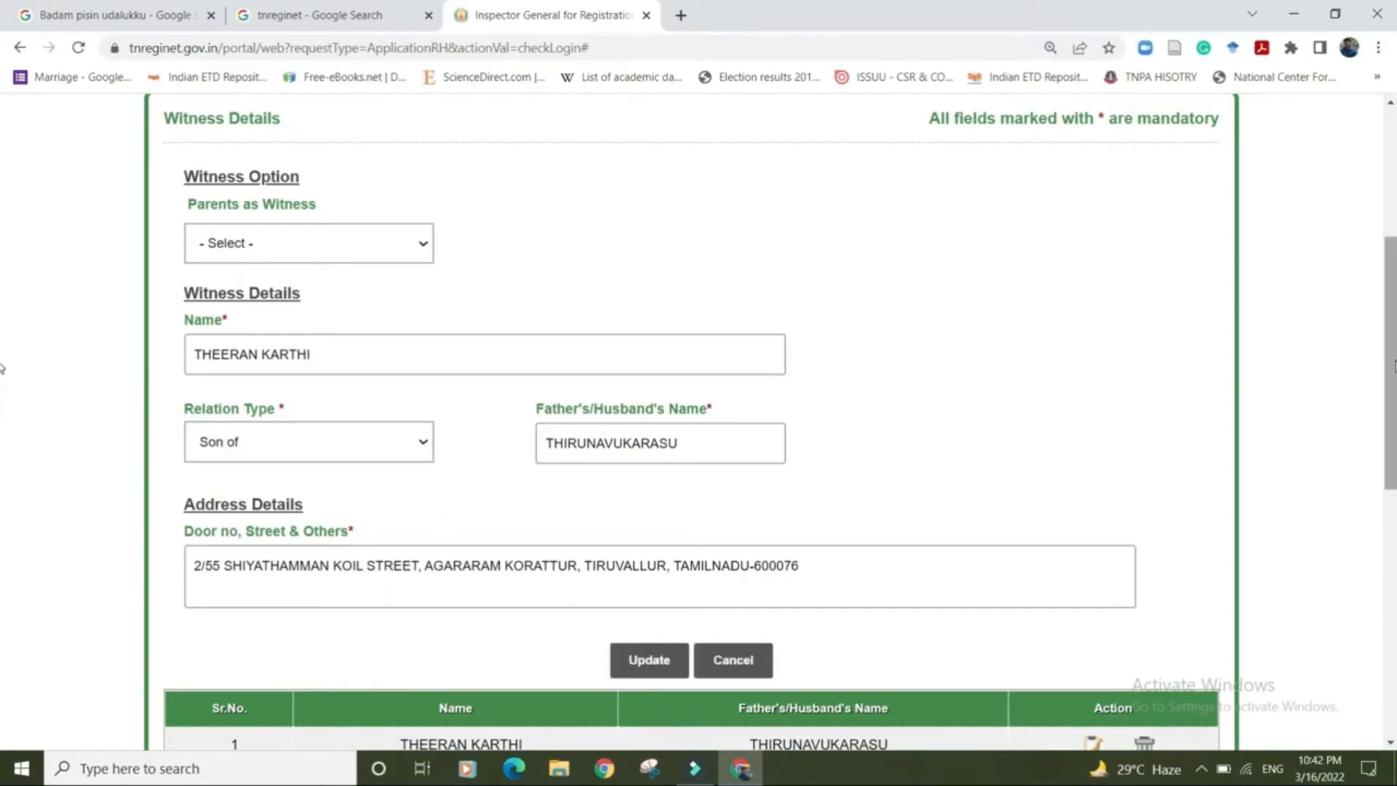
scroll(1383, 361, "down", 5)
left_click(1214, 539)
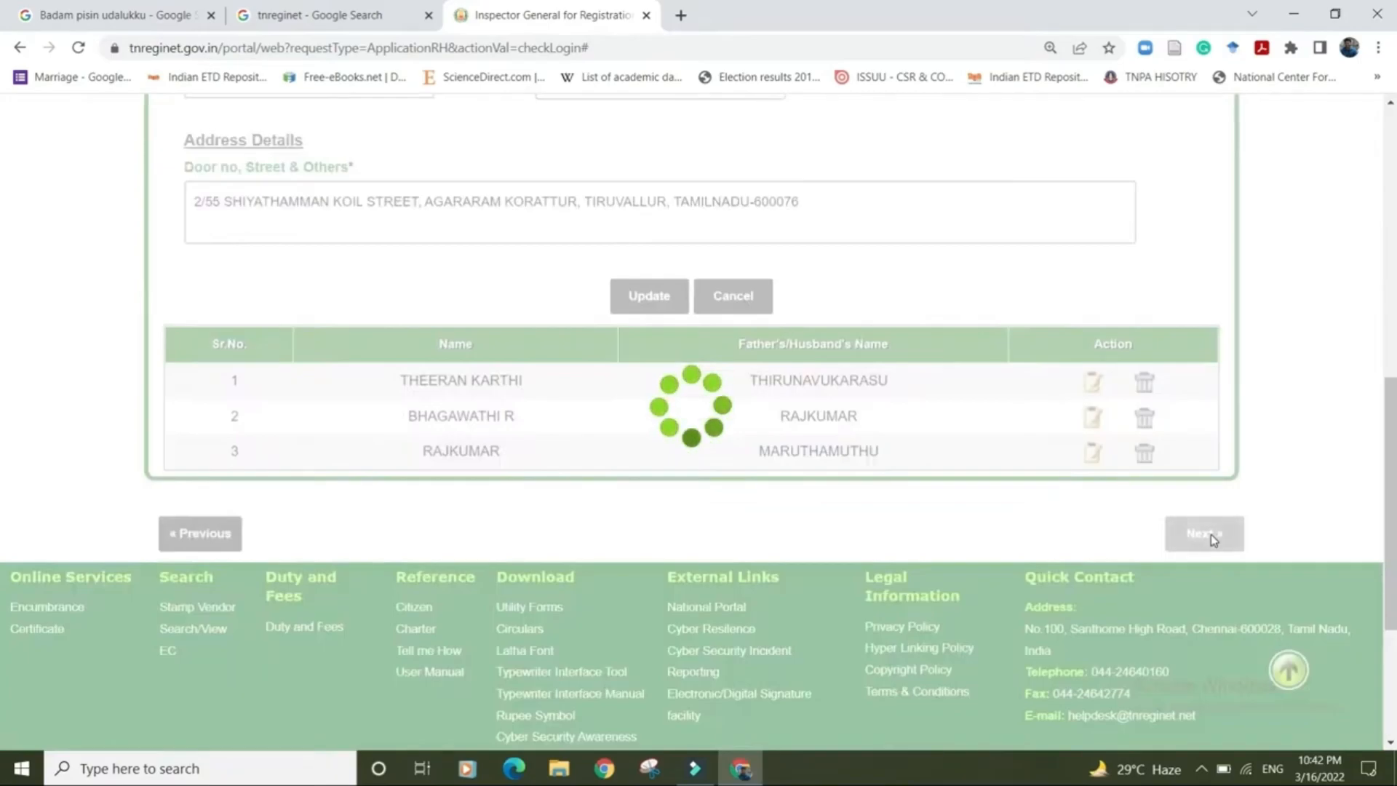
Review the solemnizing person's details and address, and the place of marriage in the other details.
scroll(428, 393, "down", 5)
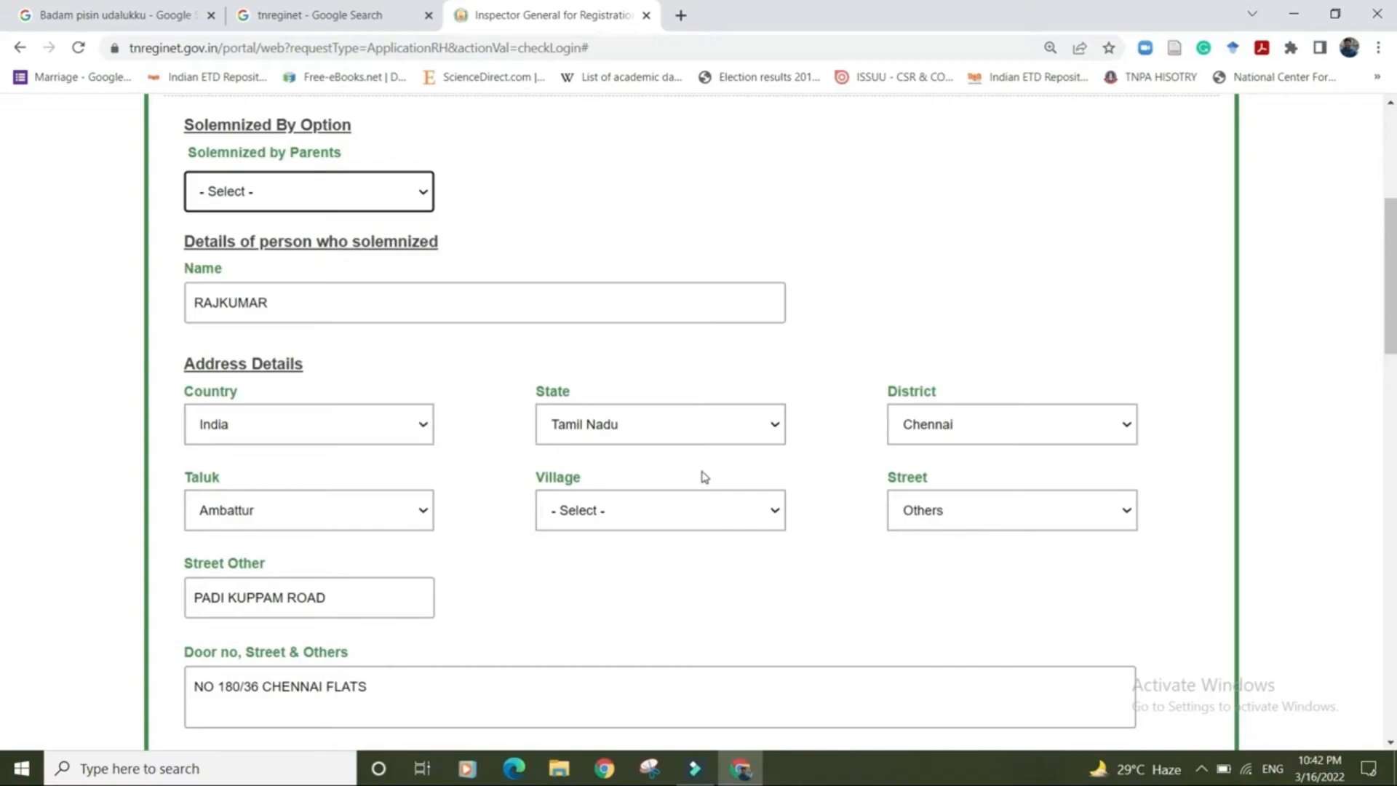
scroll(709, 274, "down", 3)
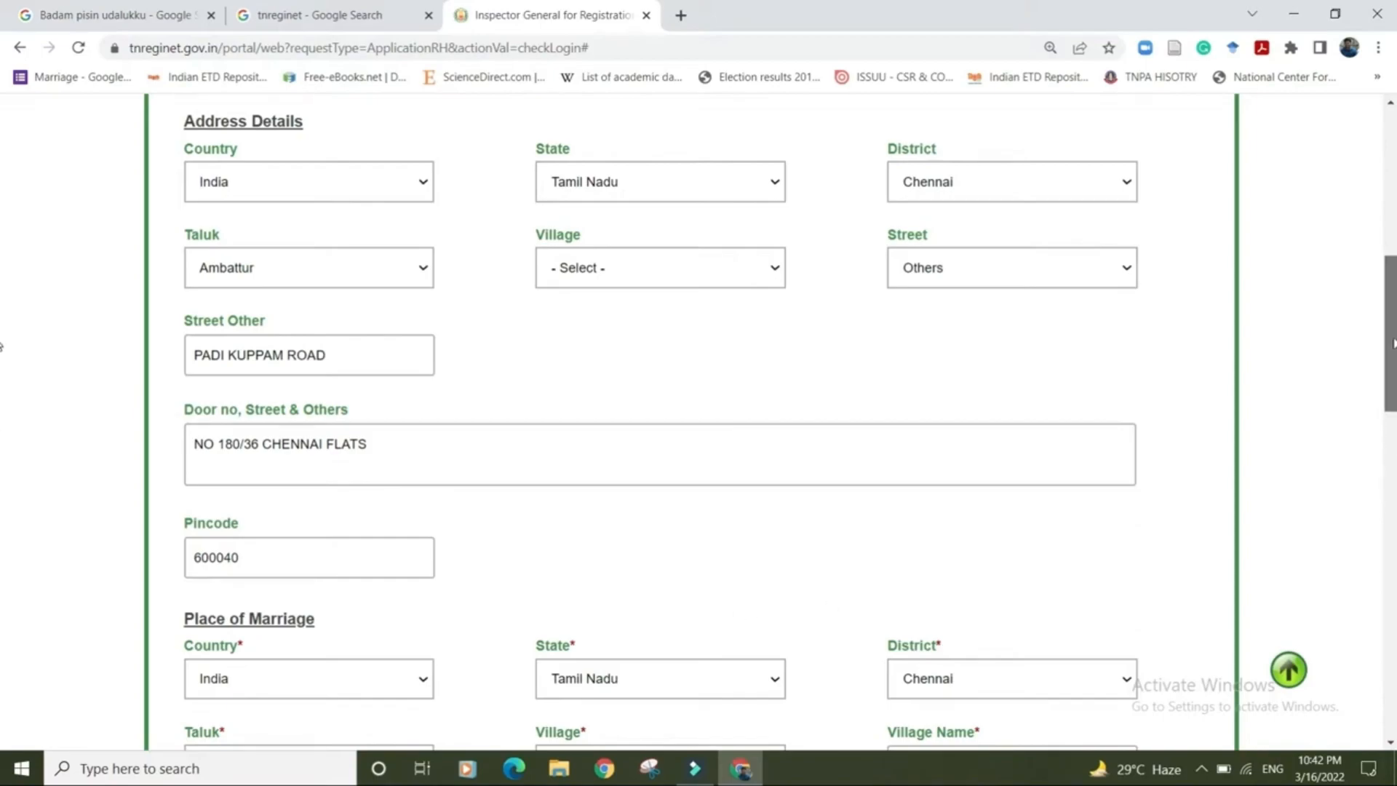
scroll(1391, 397, "down", 3)
left_click_drag(1391, 397, 1391, 400)
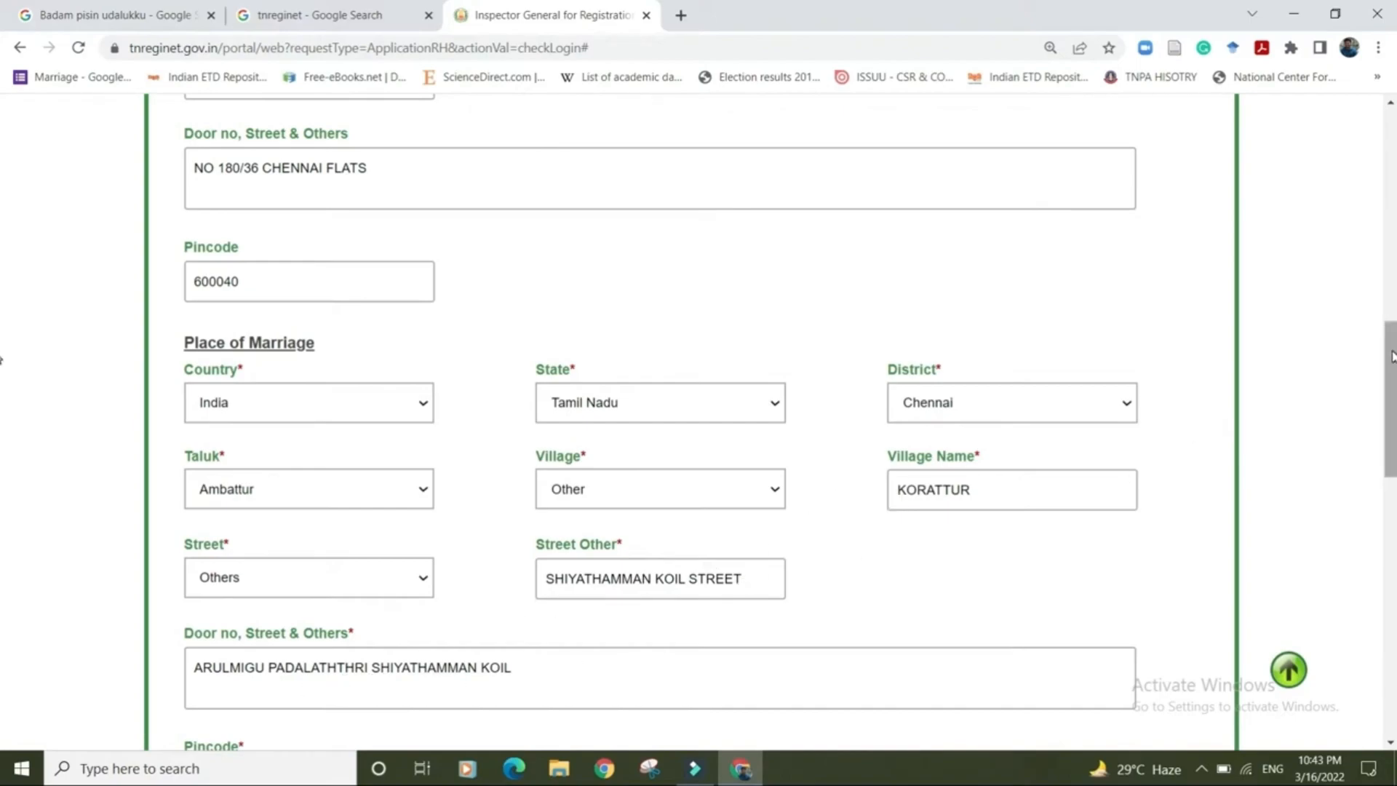
scroll(1390, 355, "down", 2)
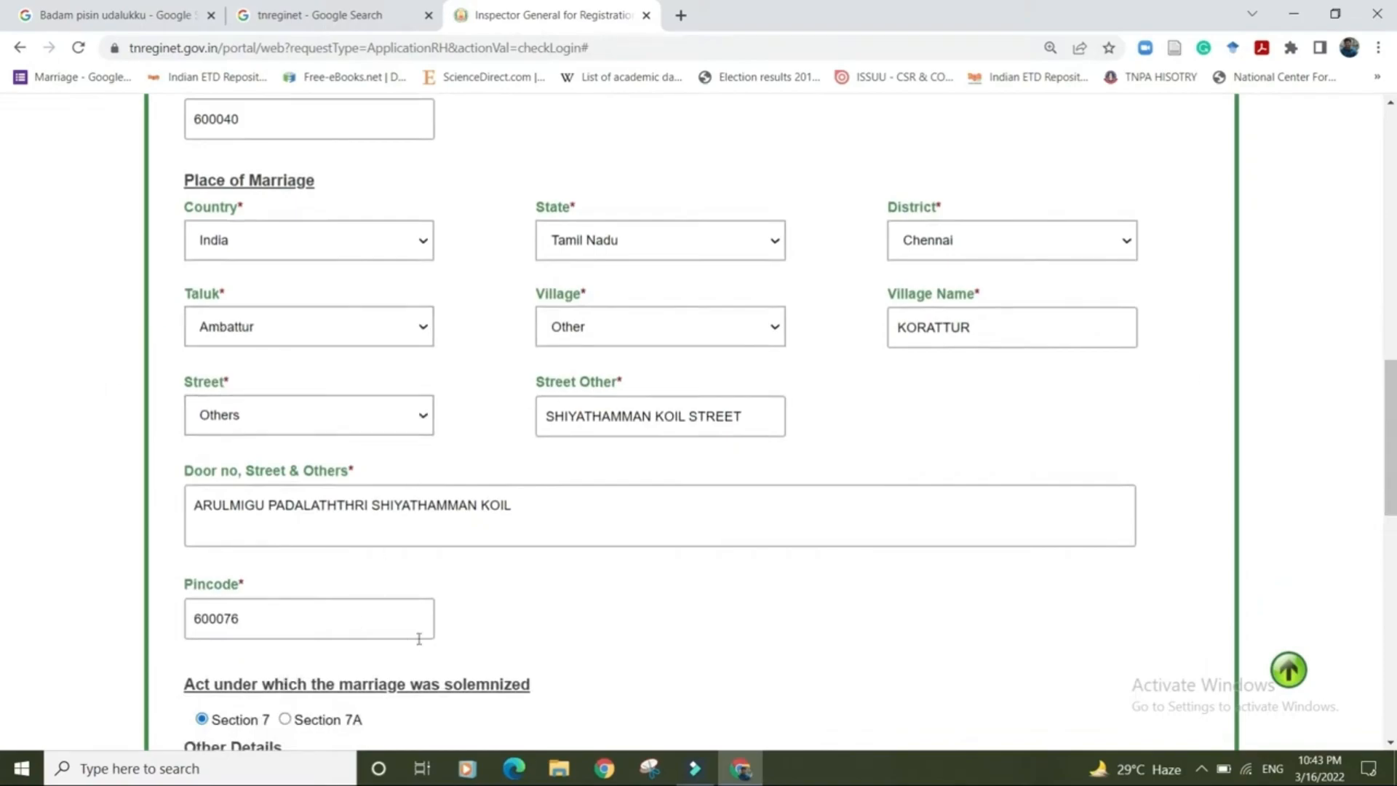
left_click_drag(1385, 377, 1375, 499)
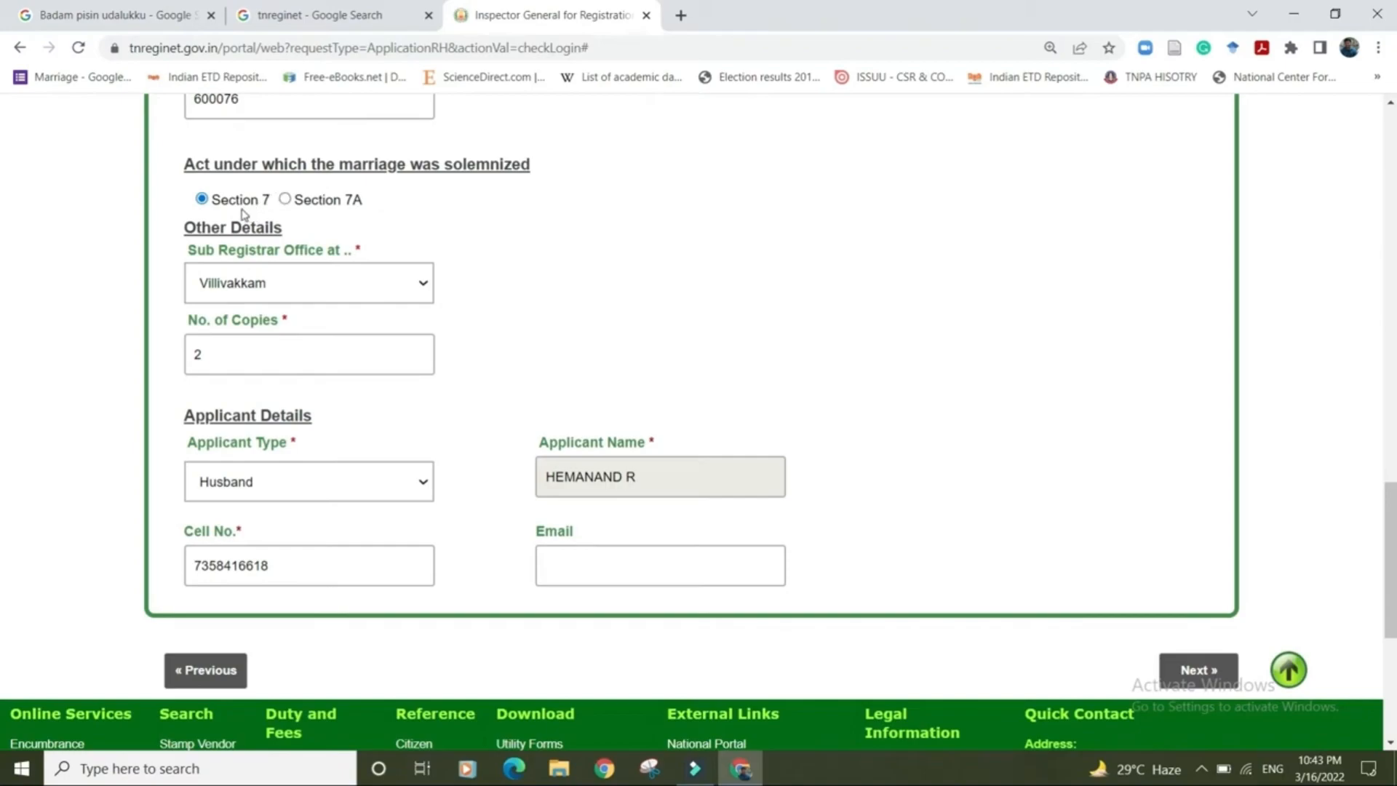
Choose Section 7 as the act under which the marriage was solemnized, and Villivakkam as the Sub Registrar Office.
left_click(286, 201)
left_click(203, 201)
left_click(308, 286)
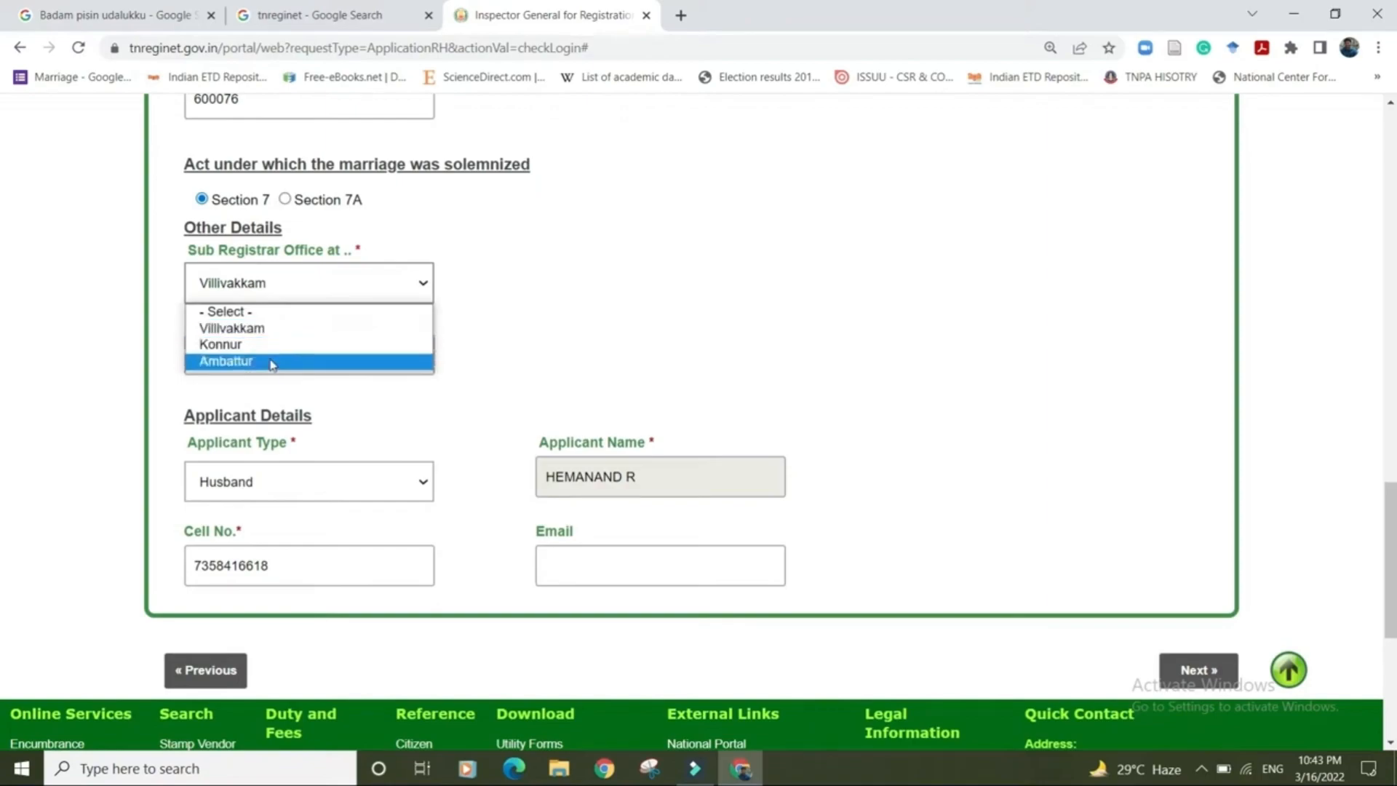
left_click(274, 329)
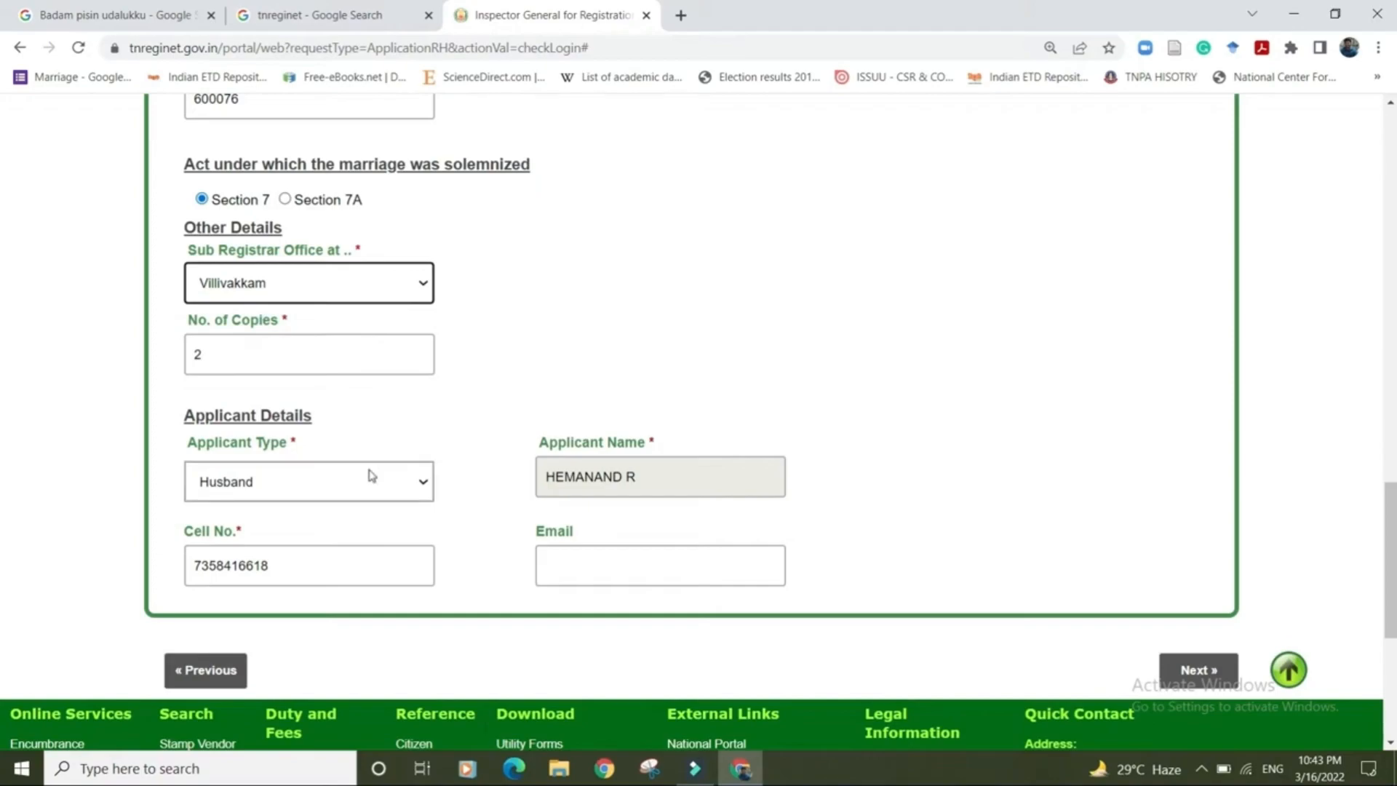
Set the applicant type to Husband and continue to the proof details.
left_click(375, 485)
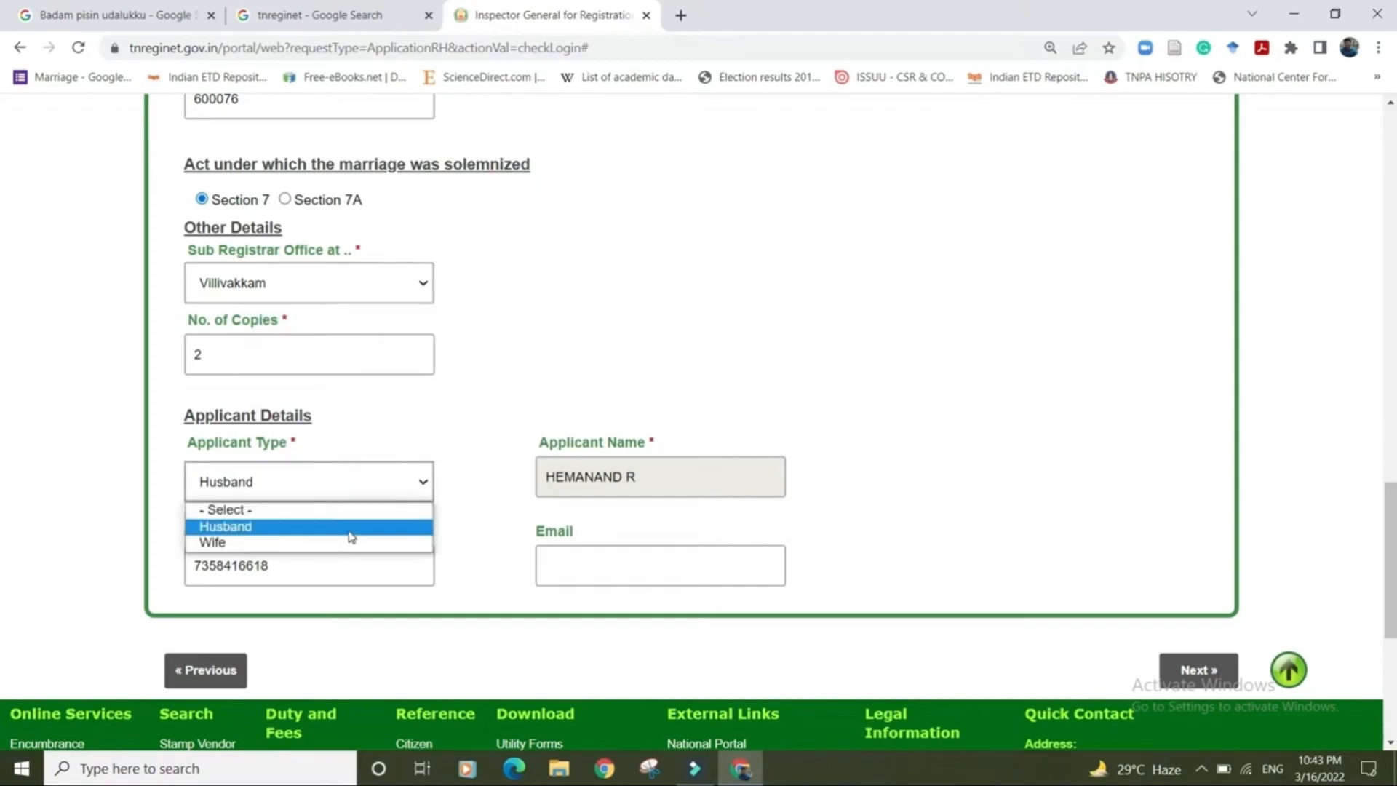
left_click(352, 534)
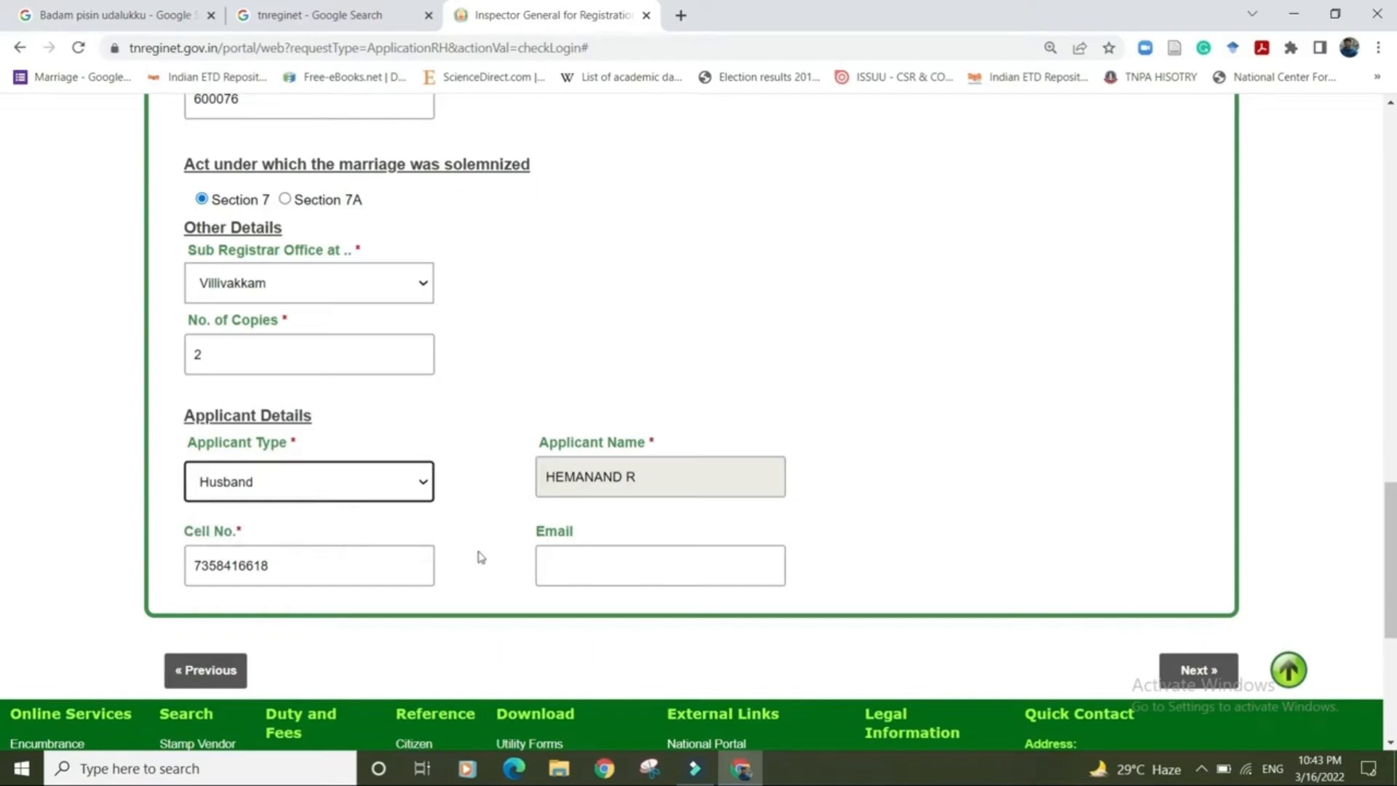
left_click(1188, 668)
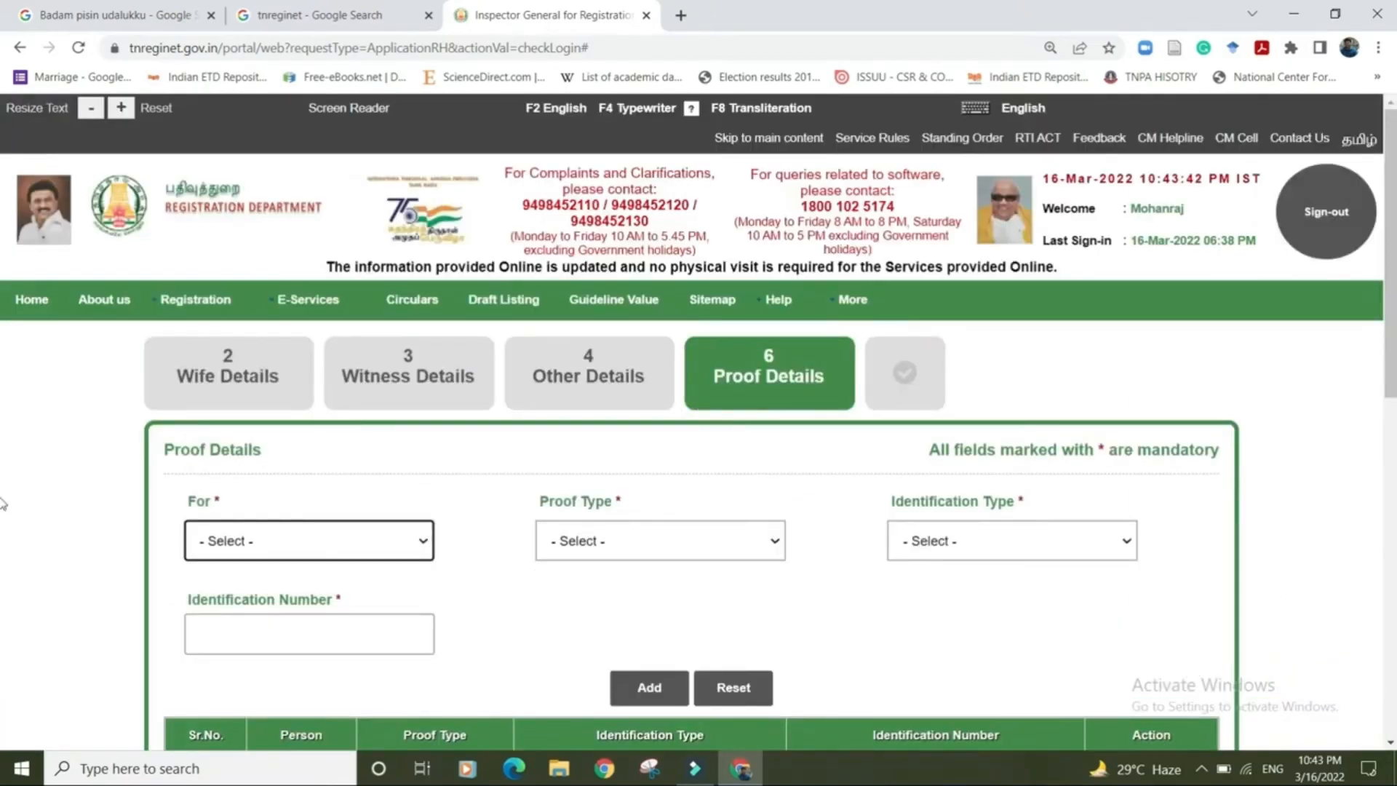
Choose Husband and Address Proof in the blank proof entry, and check which identification types are offered.
left_click_drag(1390, 376, 1379, 477)
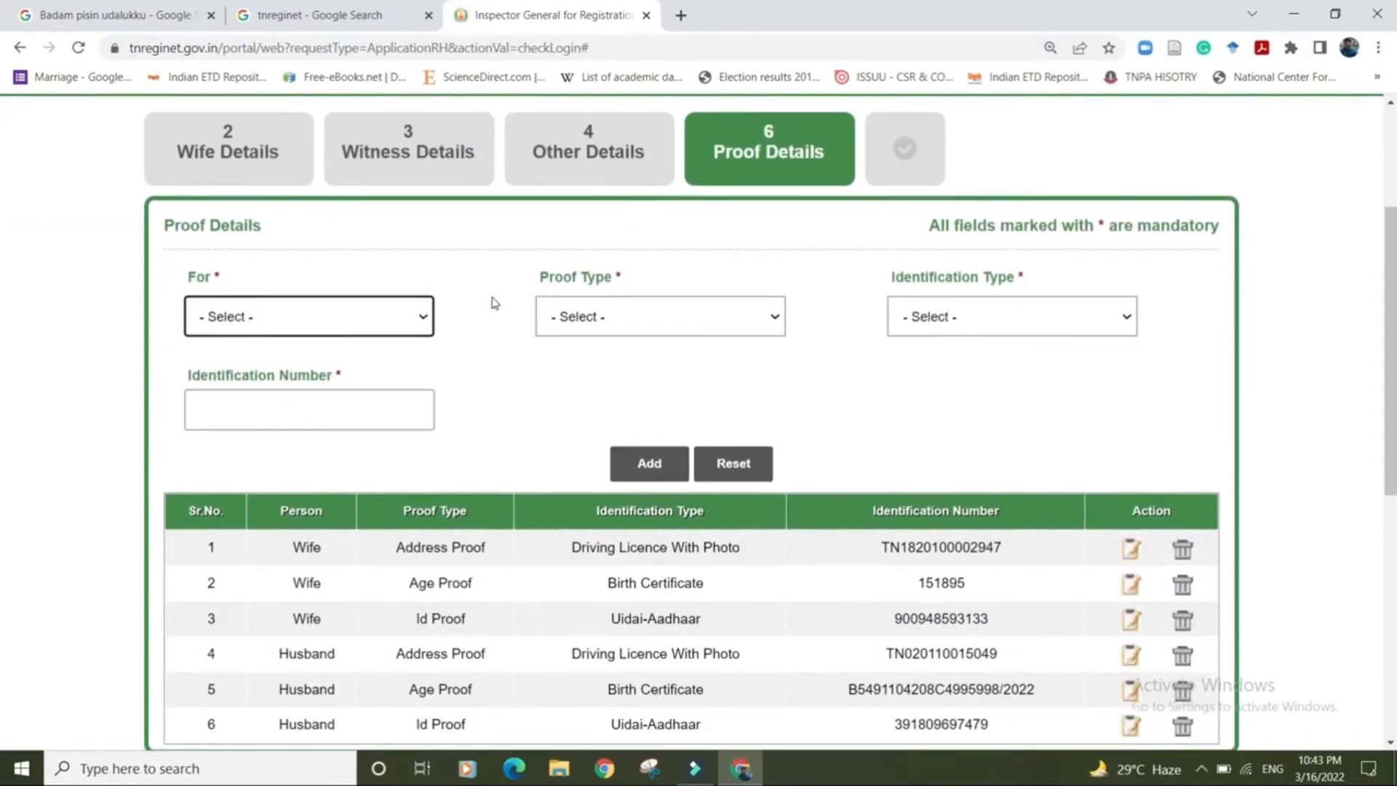
left_click(401, 313)
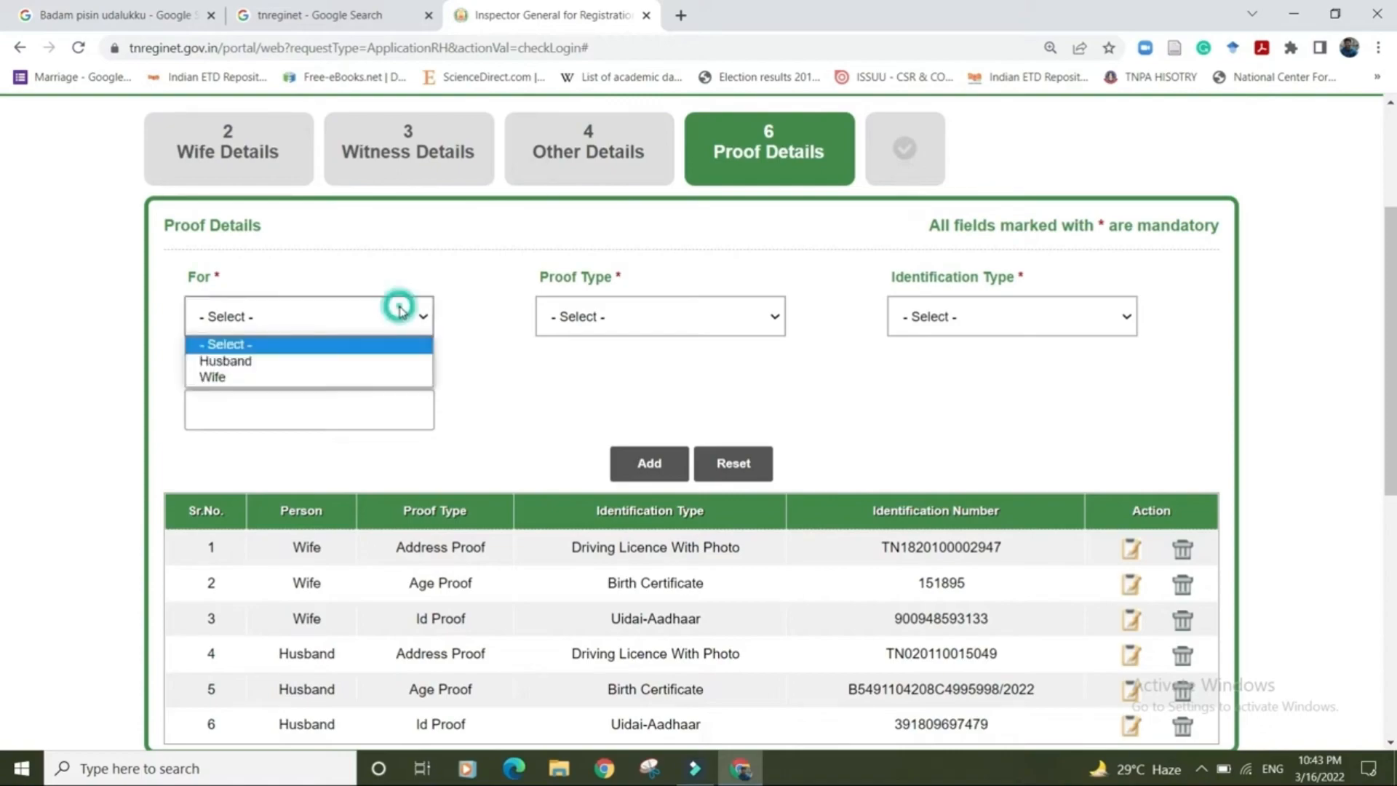
left_click(362, 367)
left_click(638, 322)
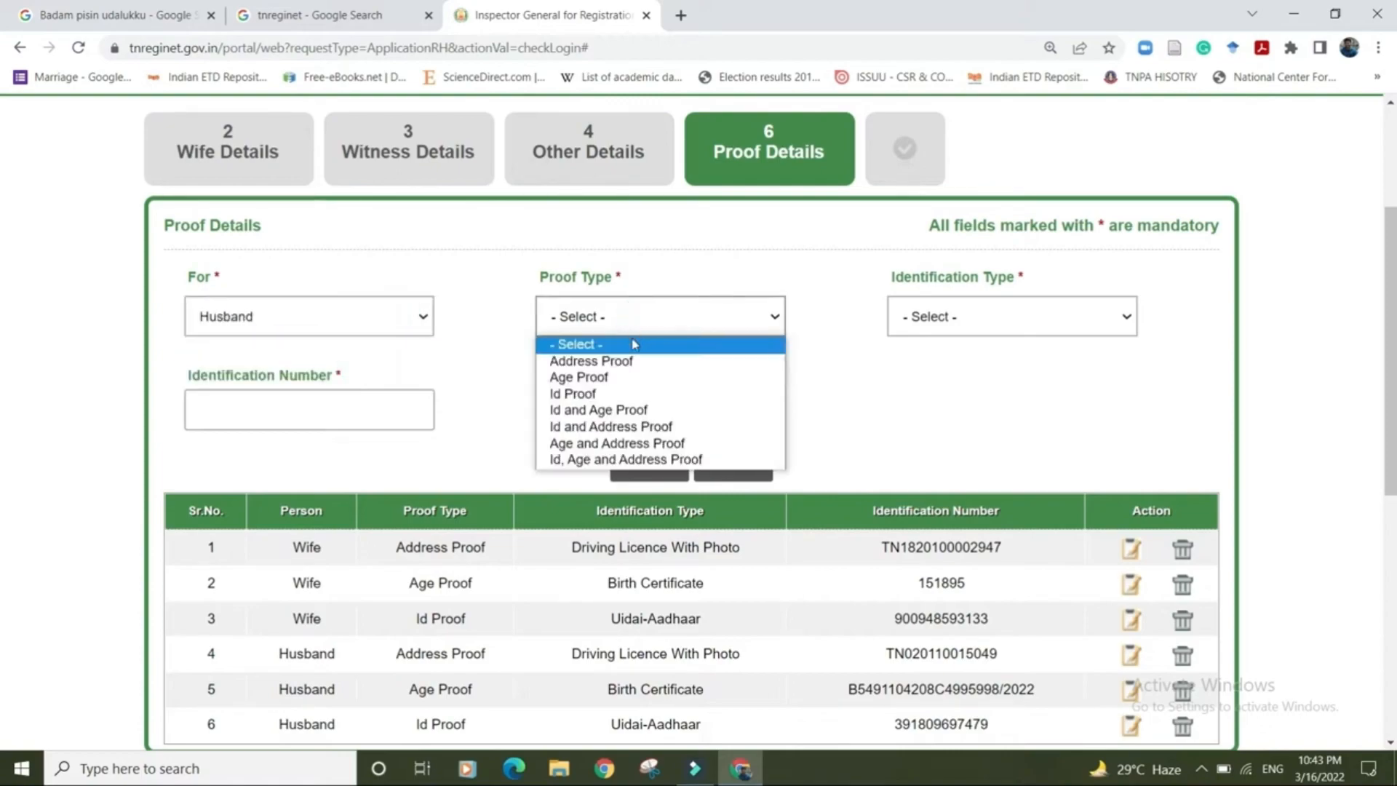
left_click(630, 362)
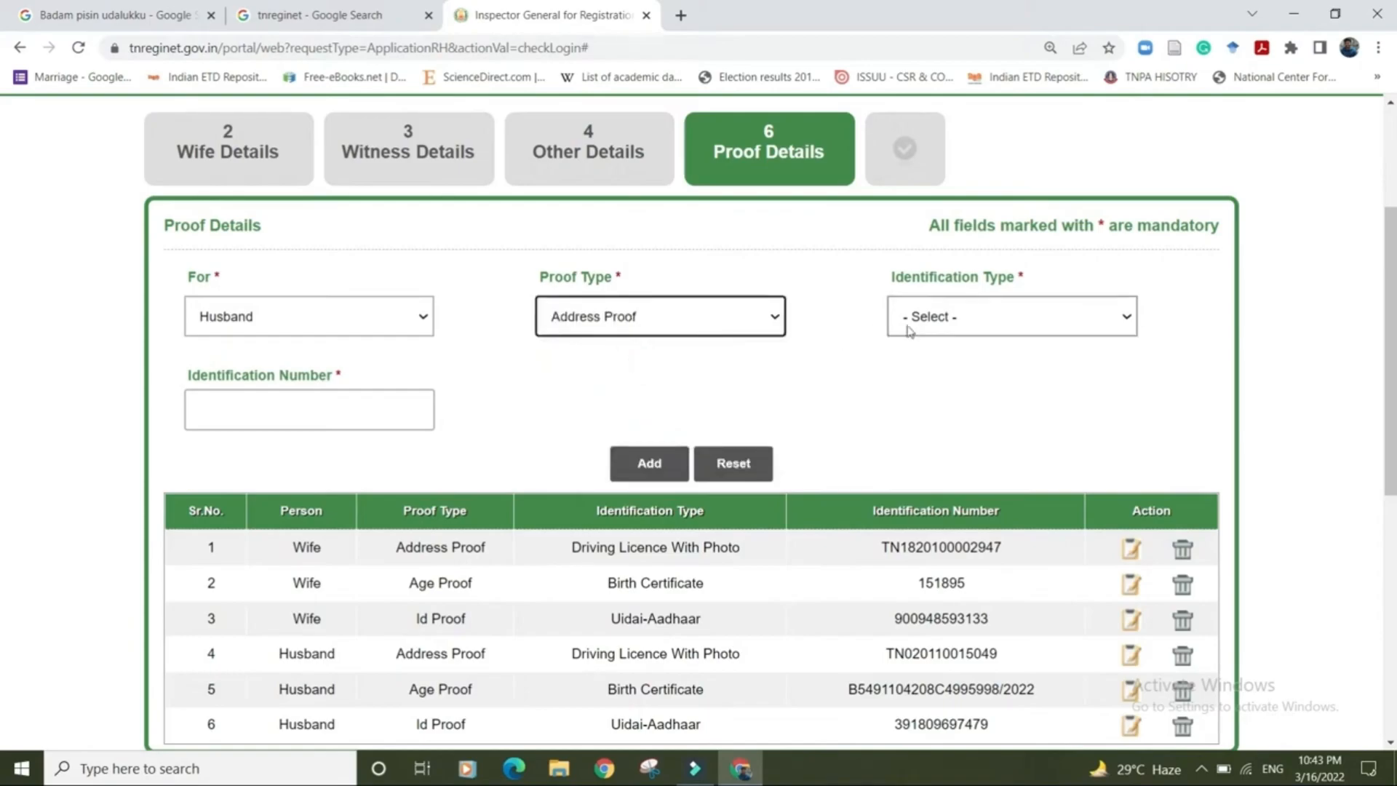
left_click(935, 331)
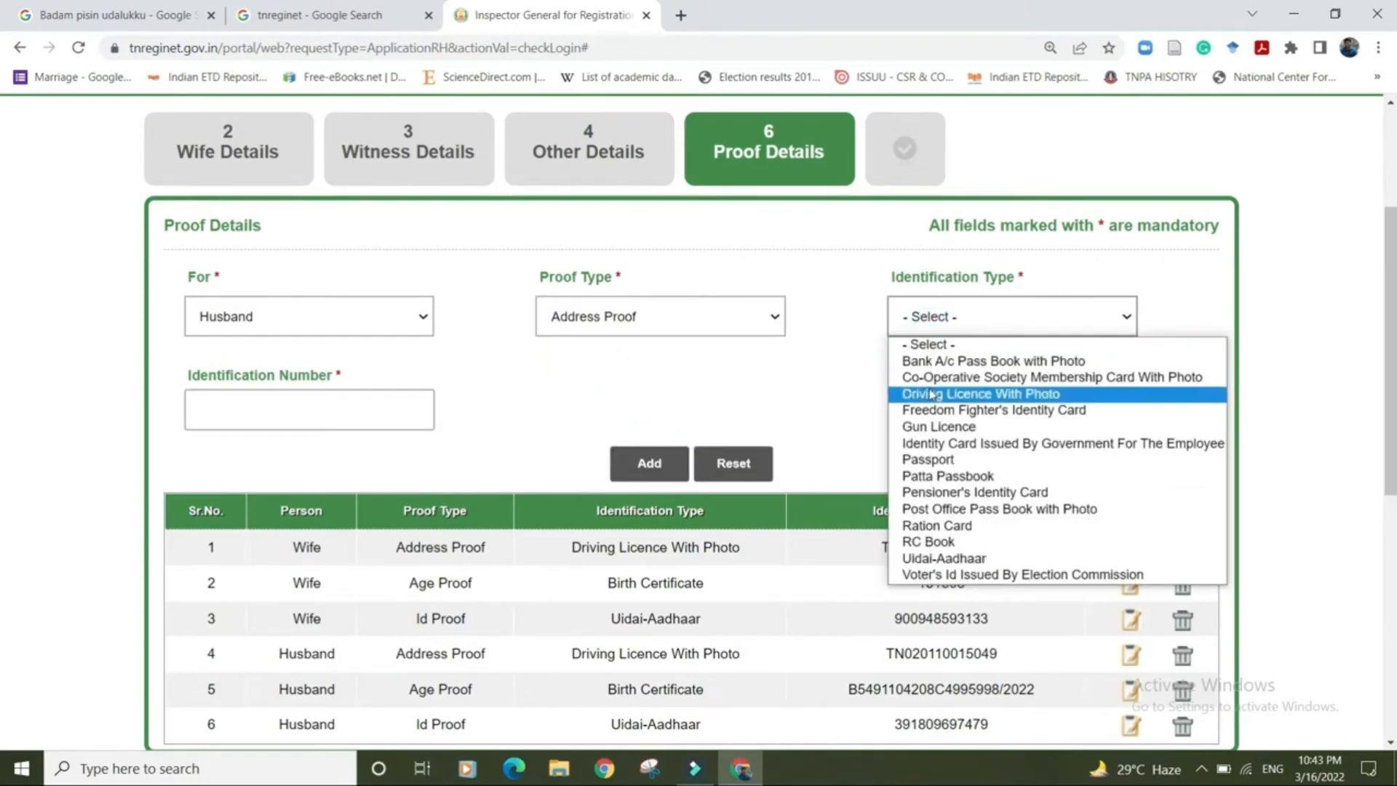
left_click(469, 302)
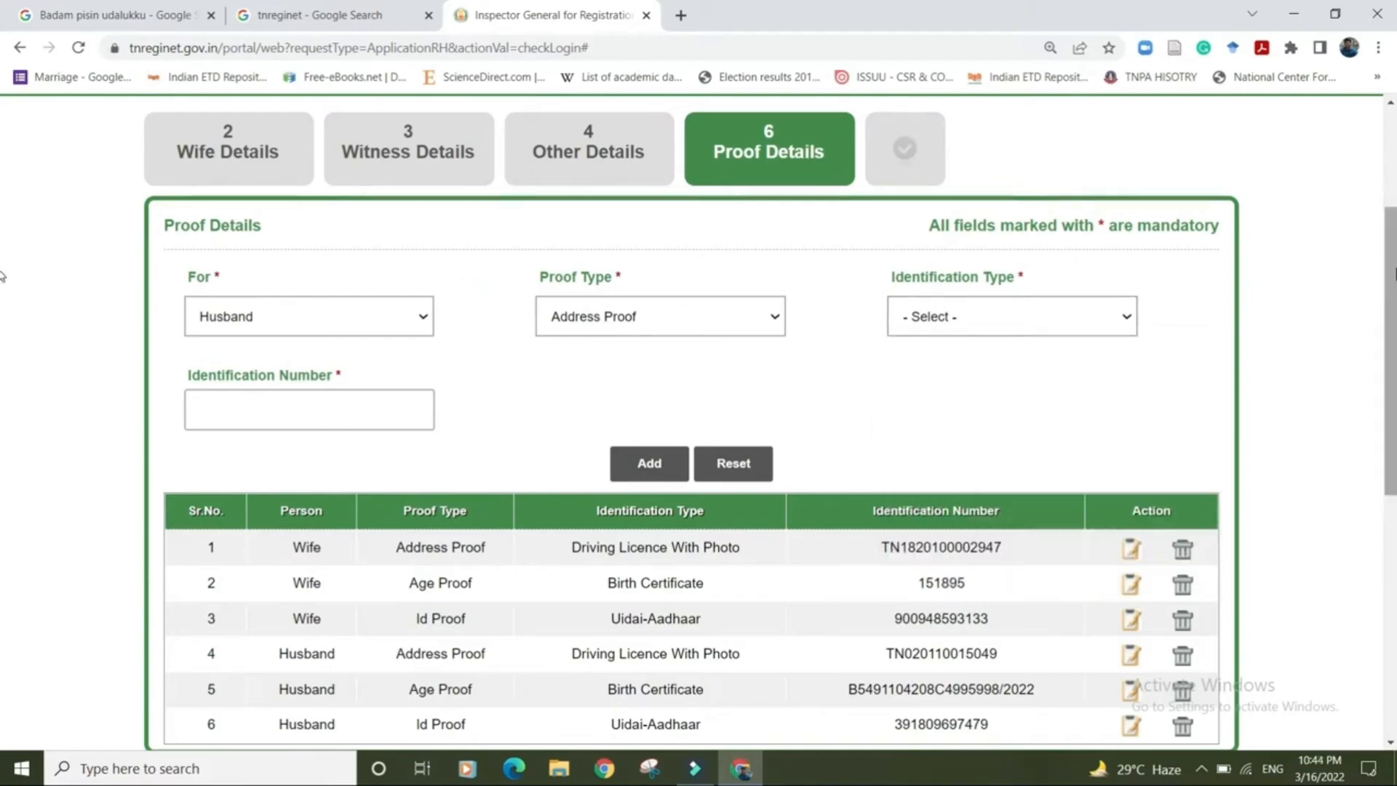
Review the proofs listed for wife and husband, and locate the option to update the application.
scroll(1393, 308, "down", 1)
scroll(1393, 307, "down", 4)
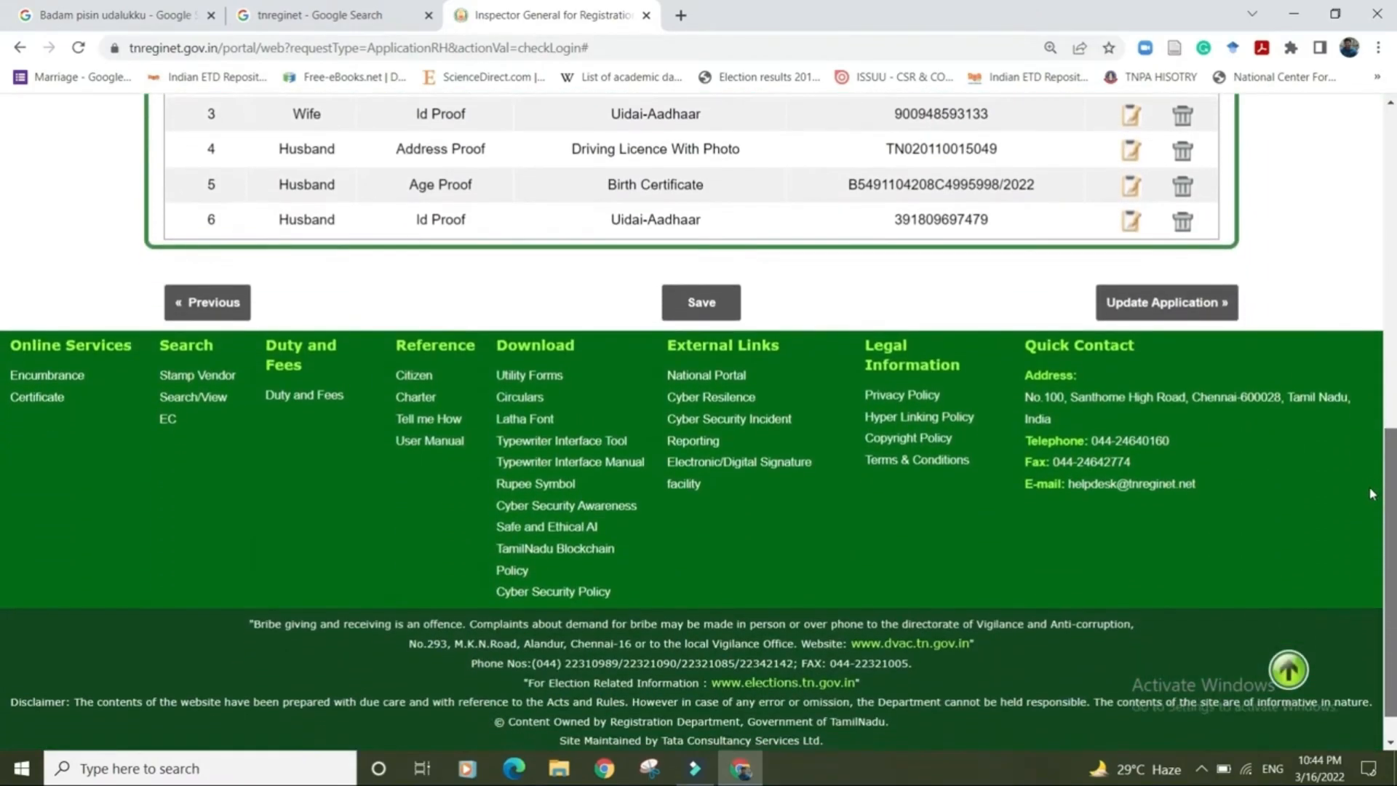
scroll(1310, 452, "up", 2)
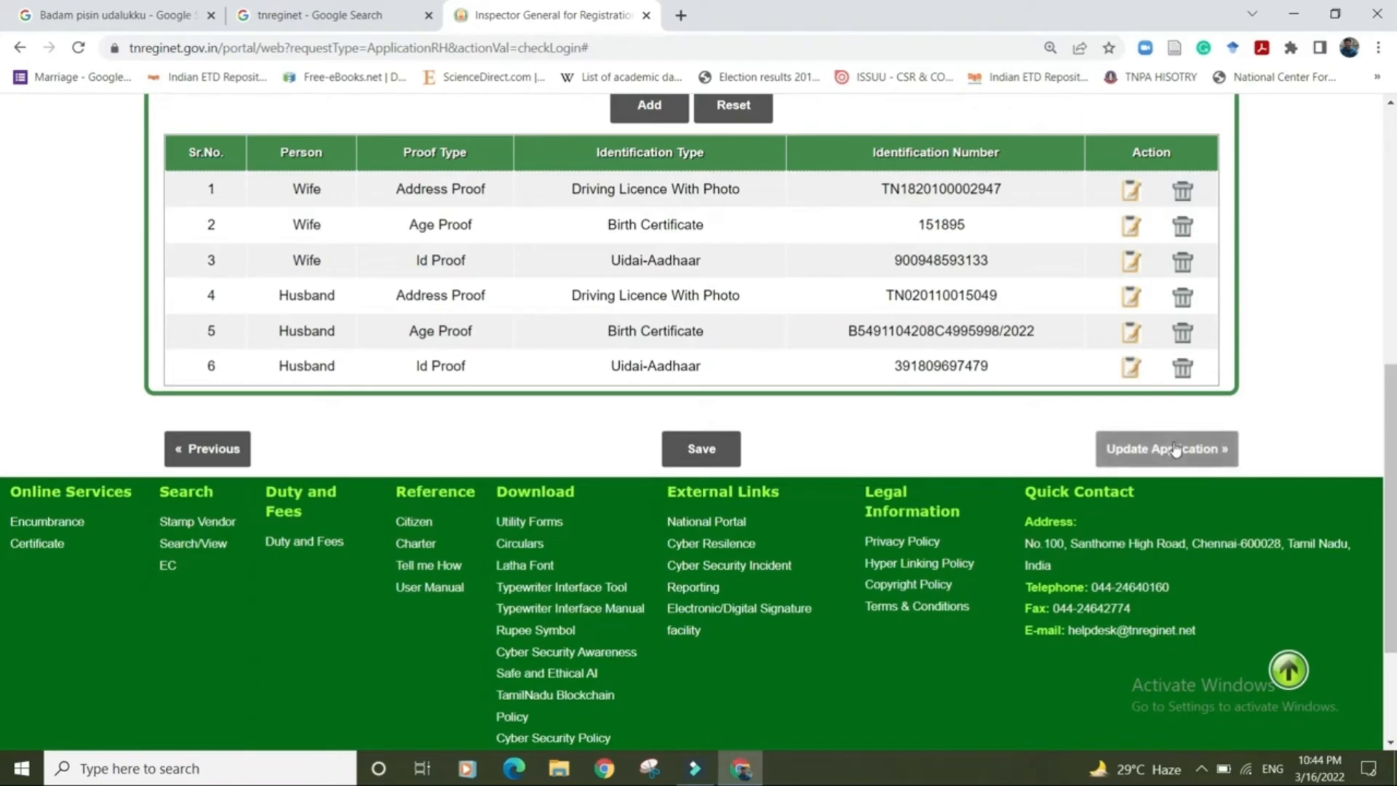
Return to the portal's home page and open the search for marriage registration applications.
left_click_drag(1391, 421, 1387, 215)
mouse_move(175, 165)
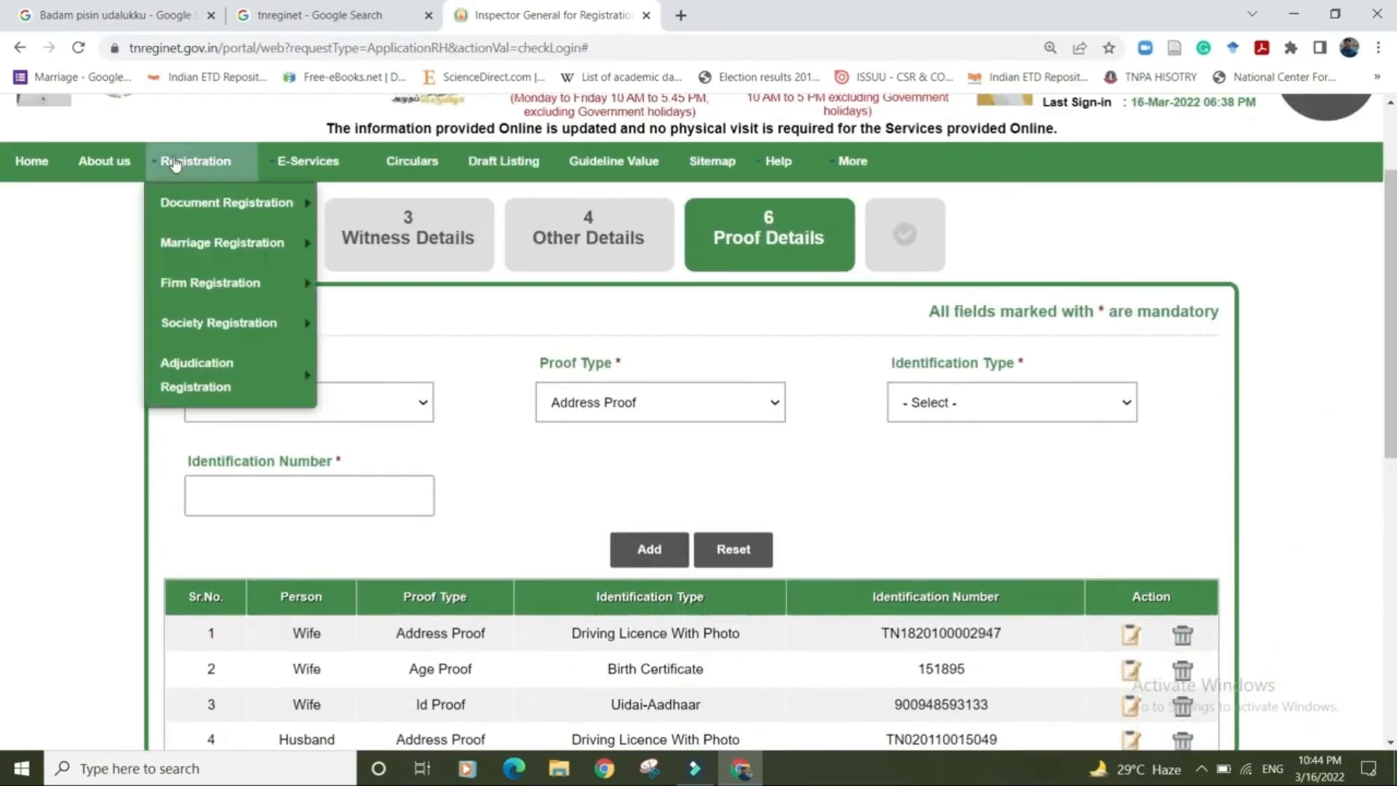
mouse_move(198, 247)
mouse_move(318, 244)
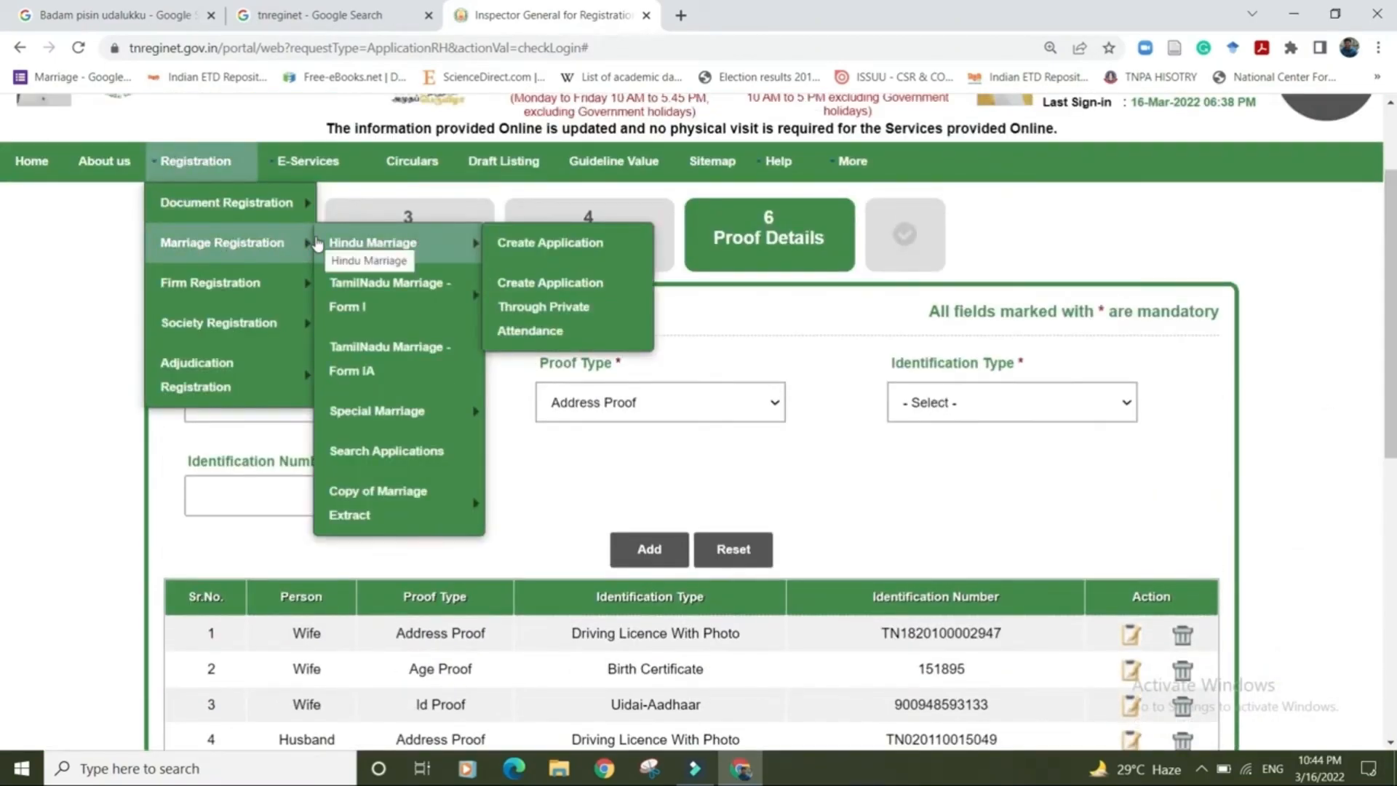
left_click(43, 166)
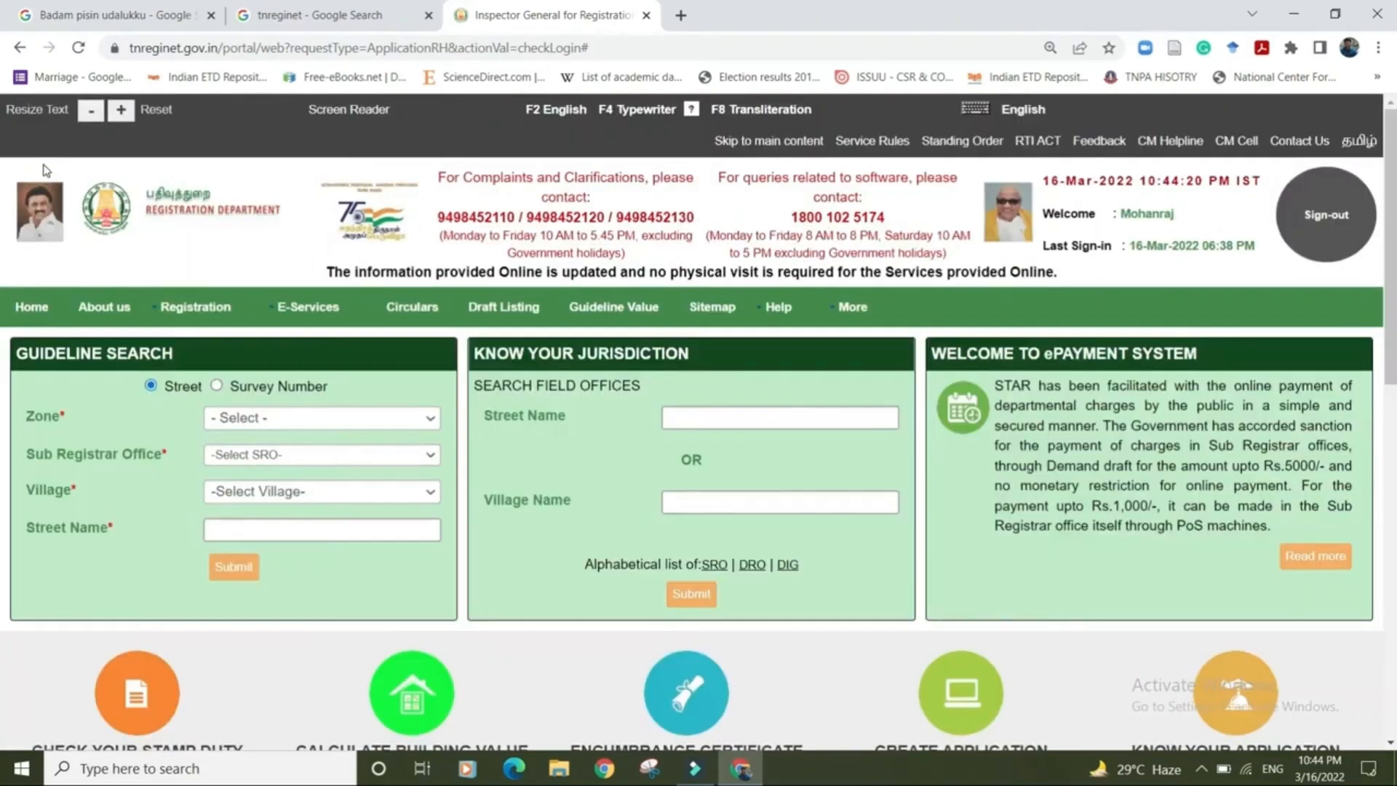
mouse_move(214, 311)
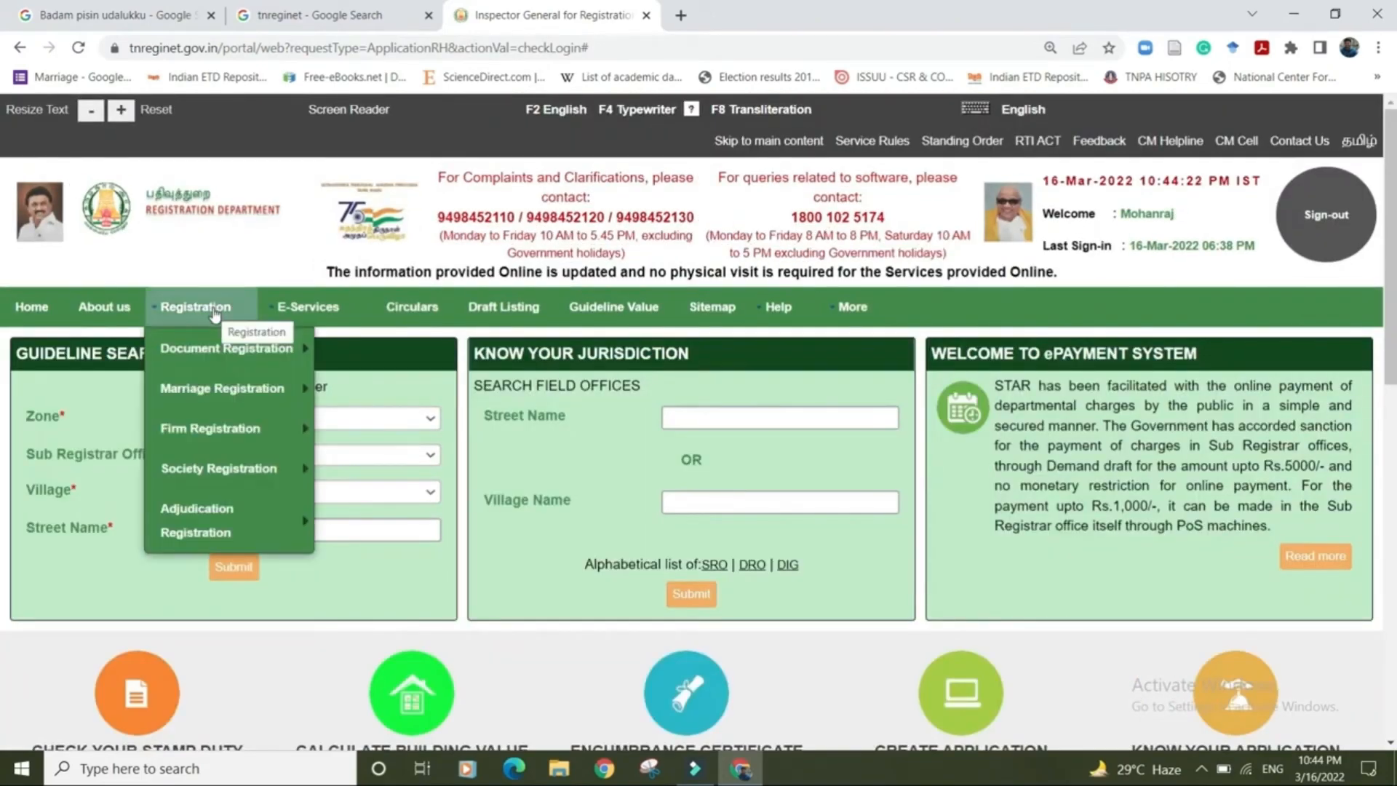
mouse_move(222, 393)
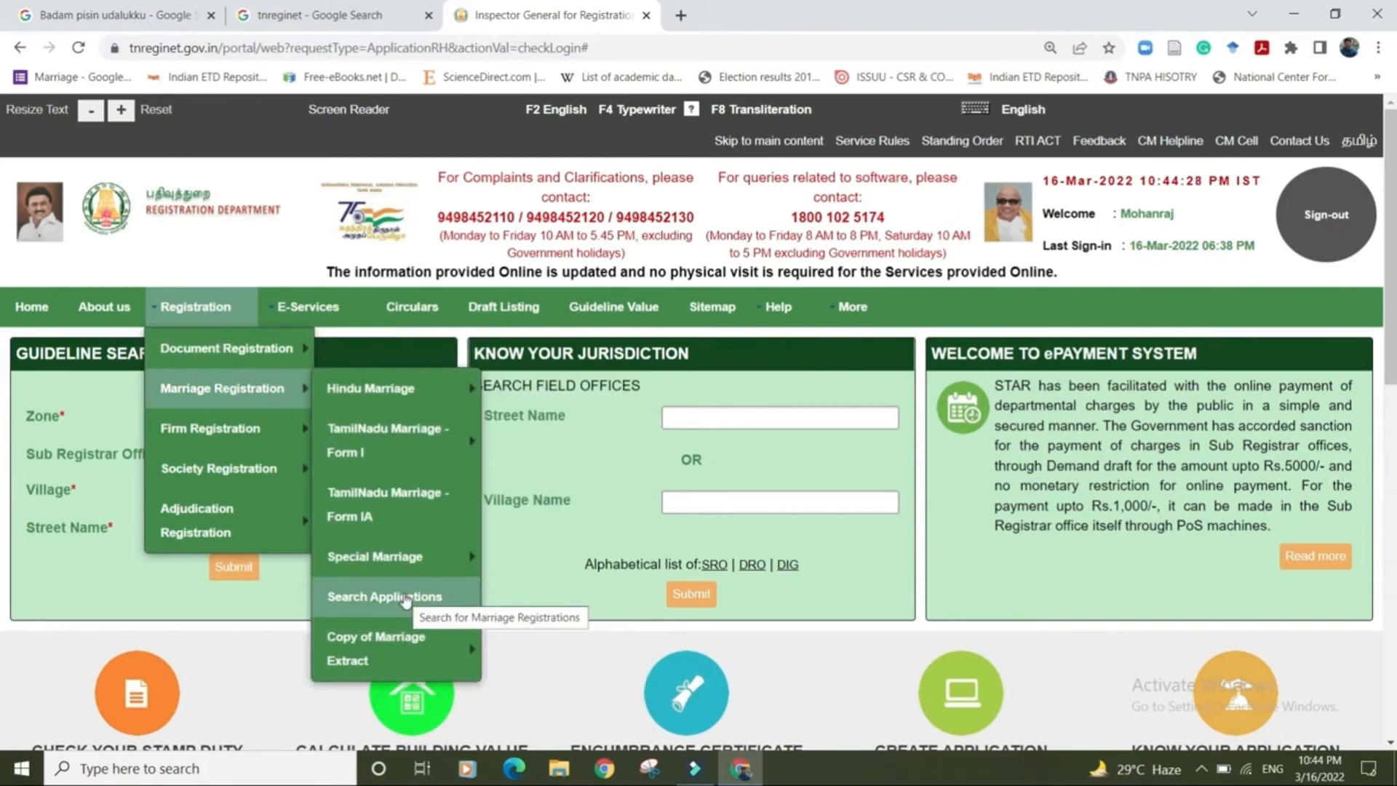
left_click(406, 598)
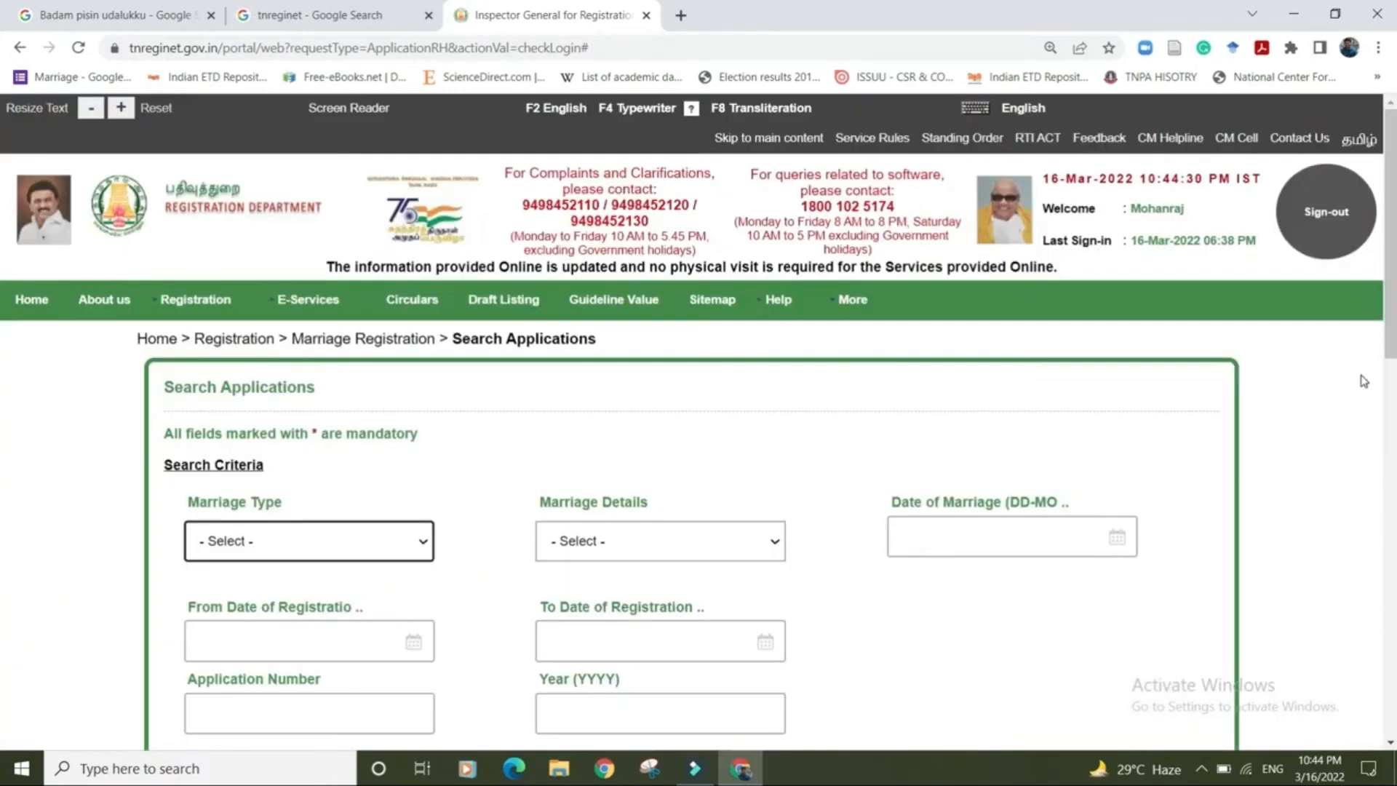
Go to page 4 of the marriage application list.
scroll(1364, 380, "down", 13)
scroll(1343, 612, "up", 2)
scroll(1343, 612, "up", 1)
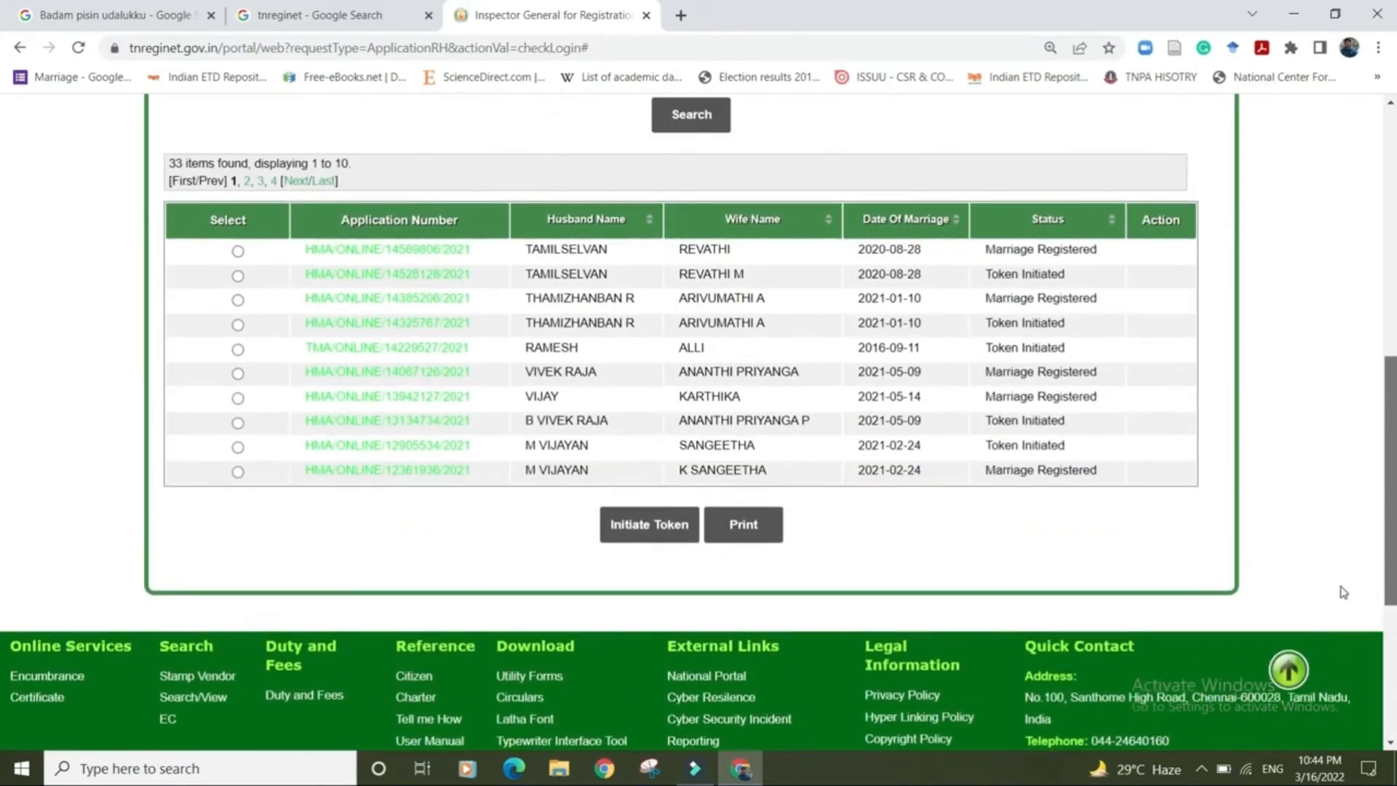
left_click(273, 182)
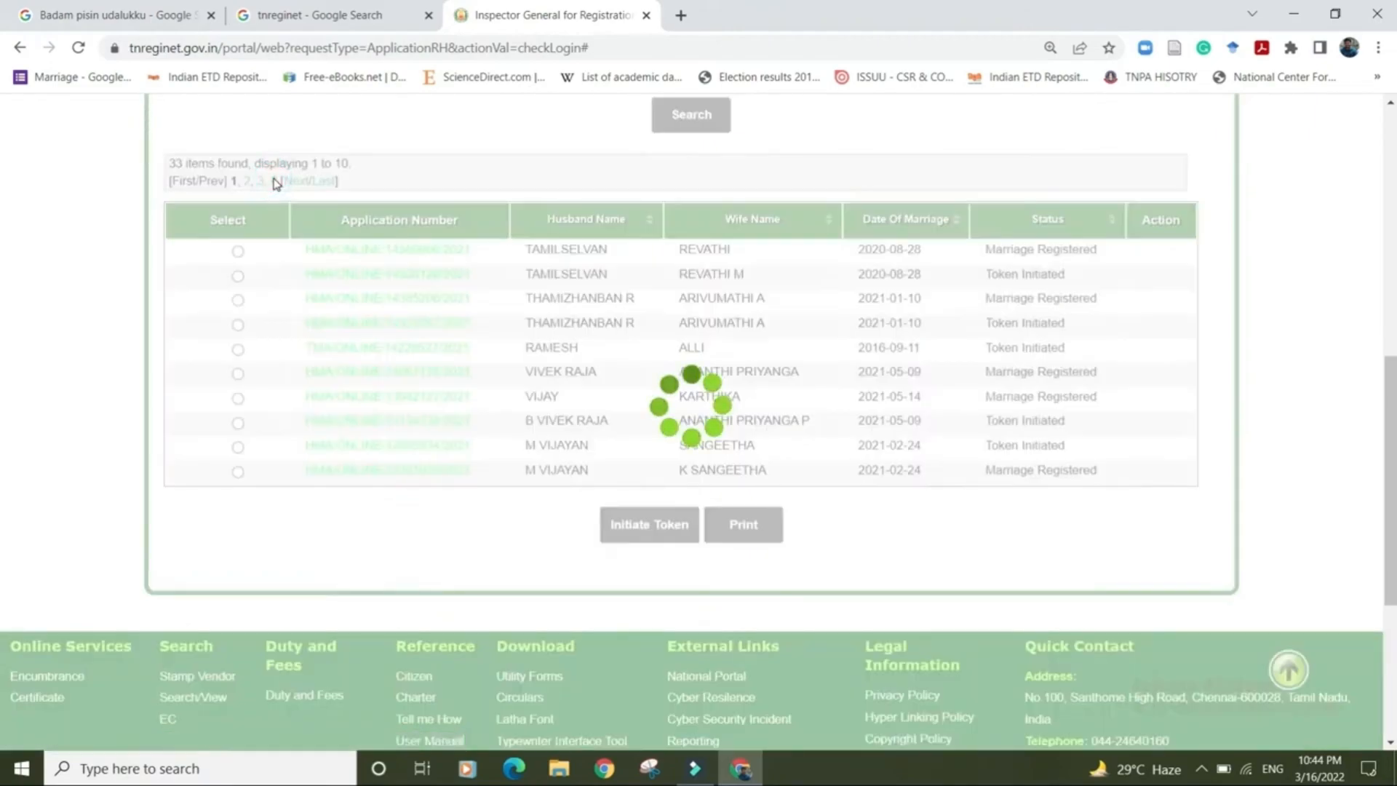
scroll(700, 548, "down", 5)
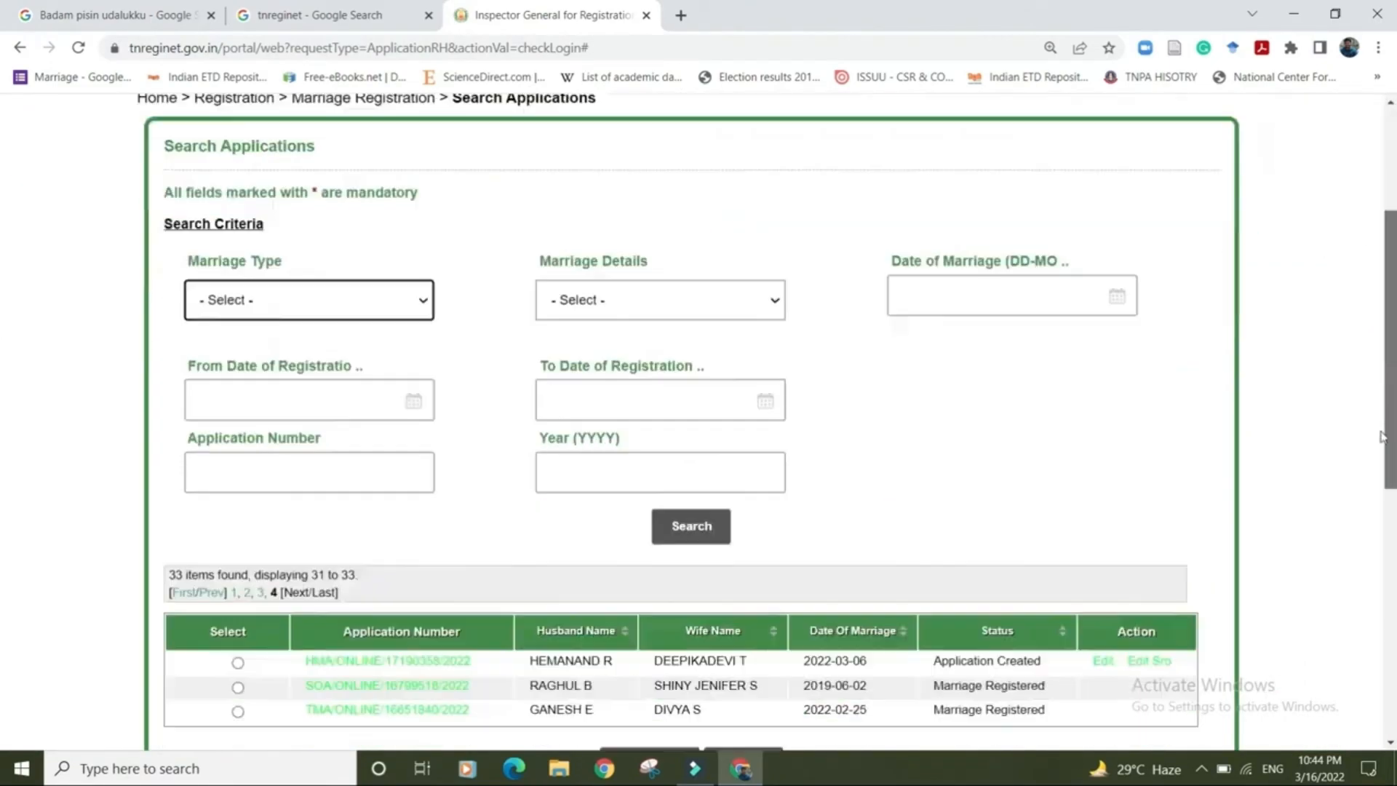
Select the application with the status Application Created and generate its printable PDF.
left_click(237, 415)
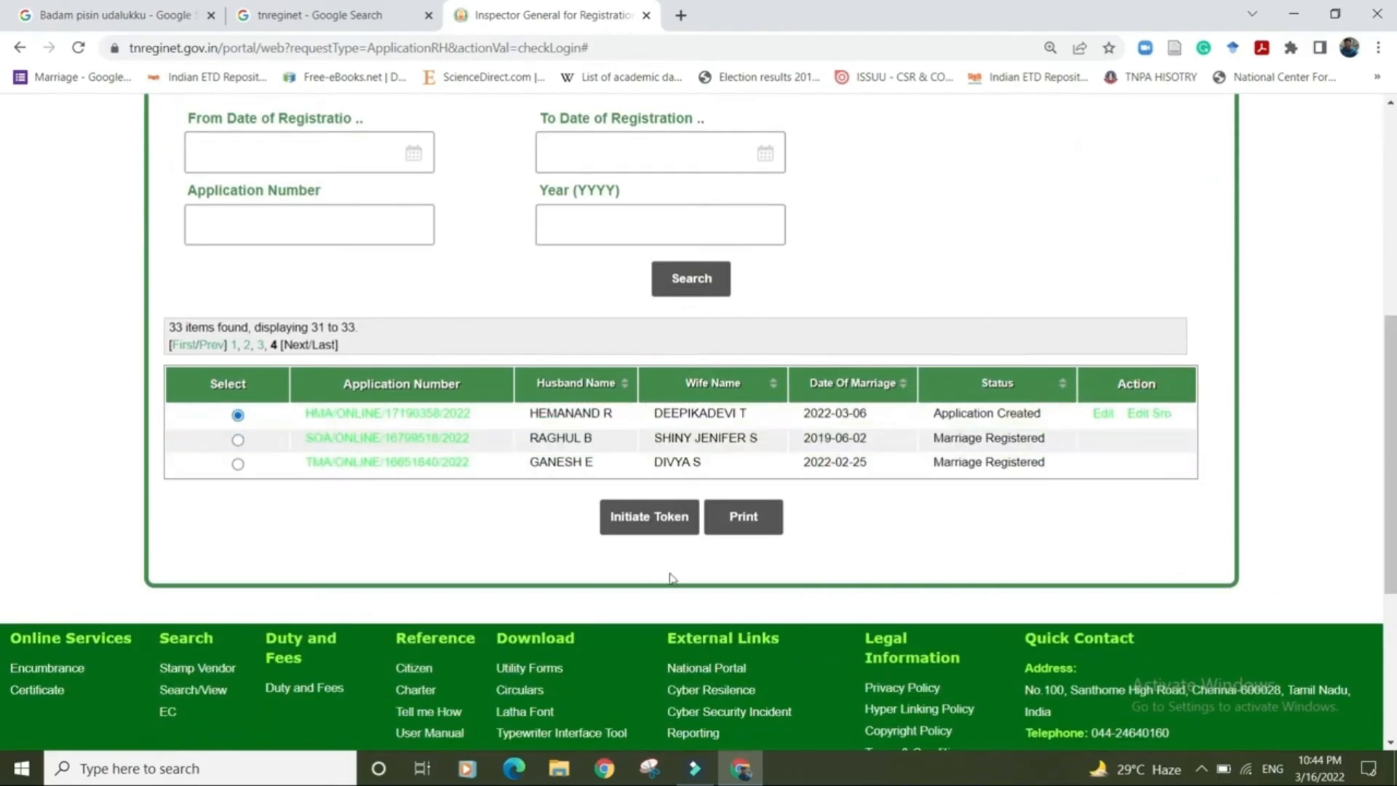
left_click(745, 526)
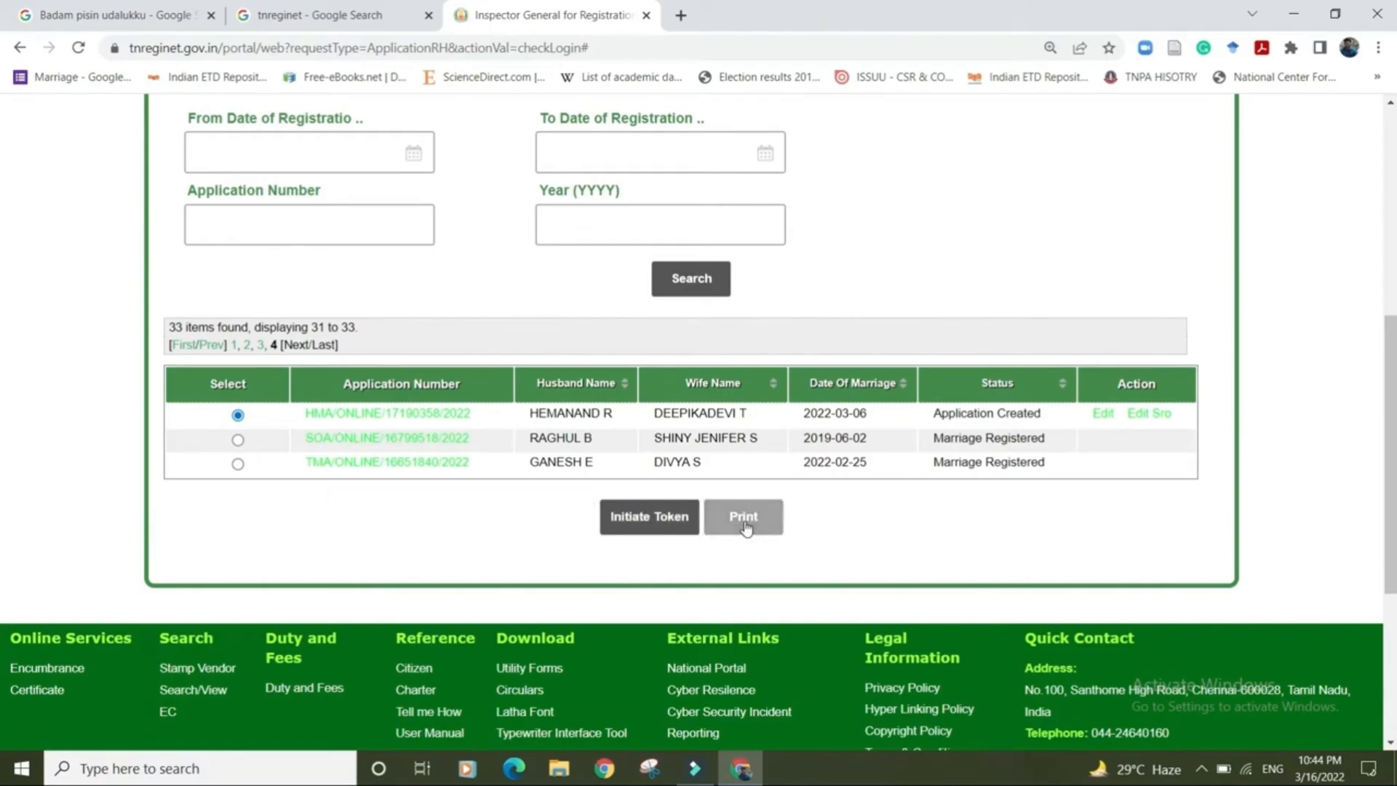
left_click(746, 525)
left_click(731, 529)
left_click(734, 529)
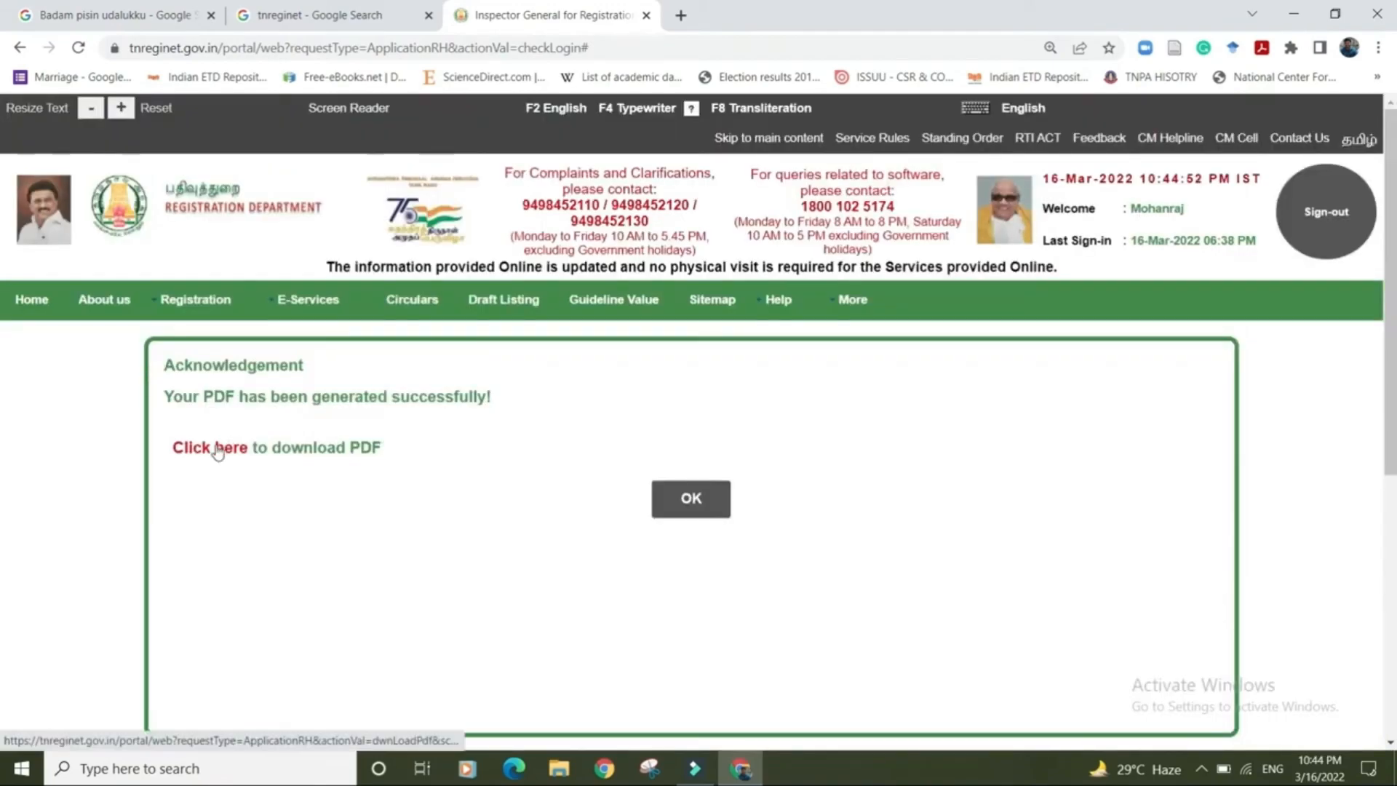
Download the generated application PDF, save it to the computer and open the downloaded file.
left_click(214, 448)
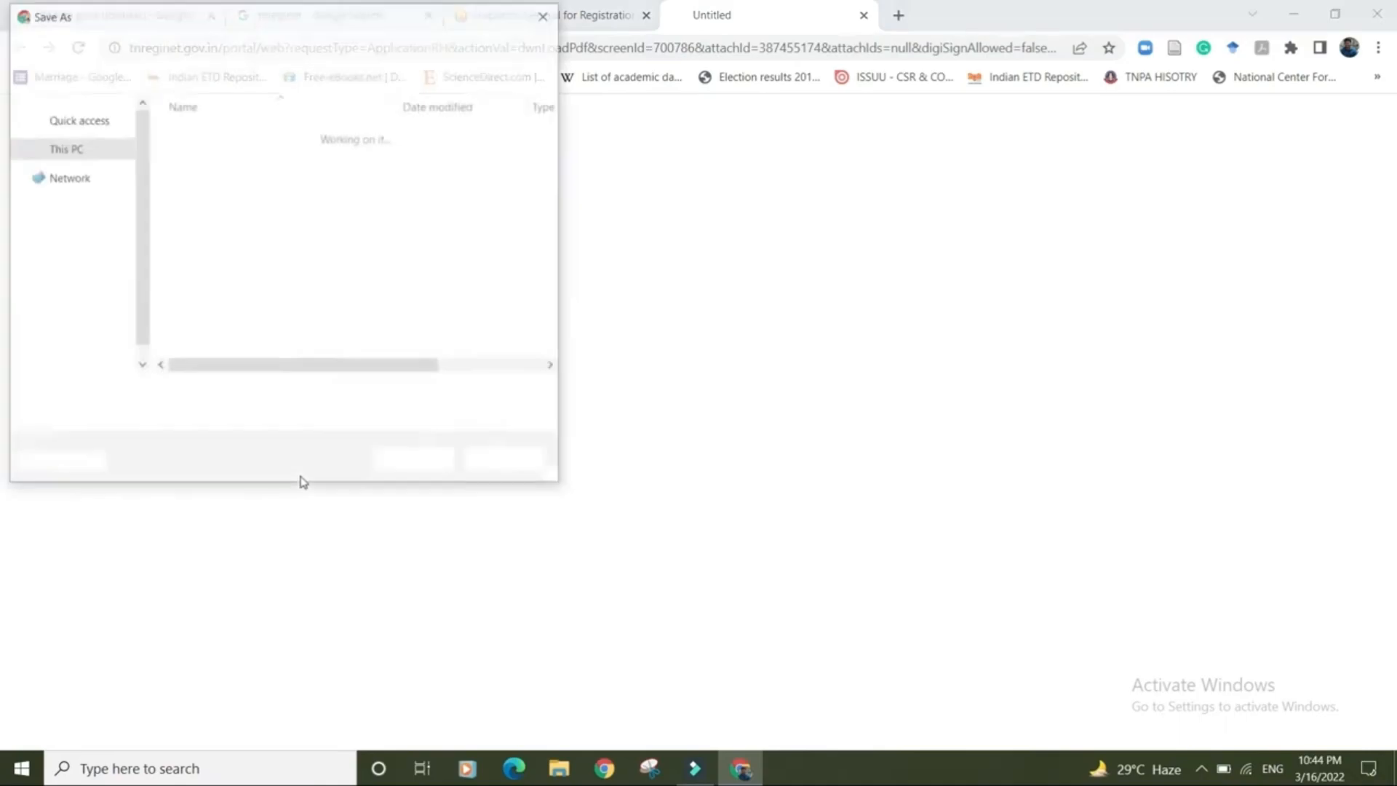
left_click(393, 469)
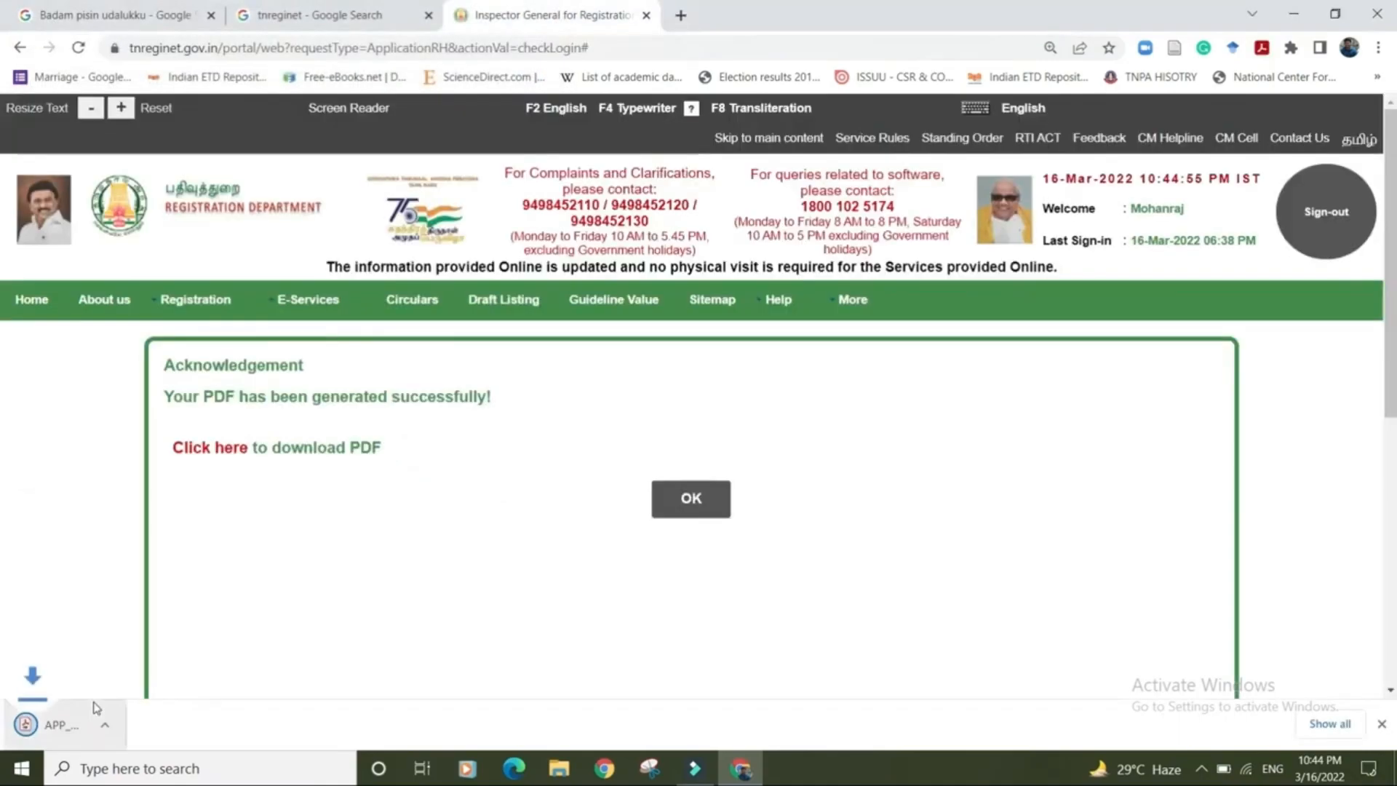
left_click(196, 728)
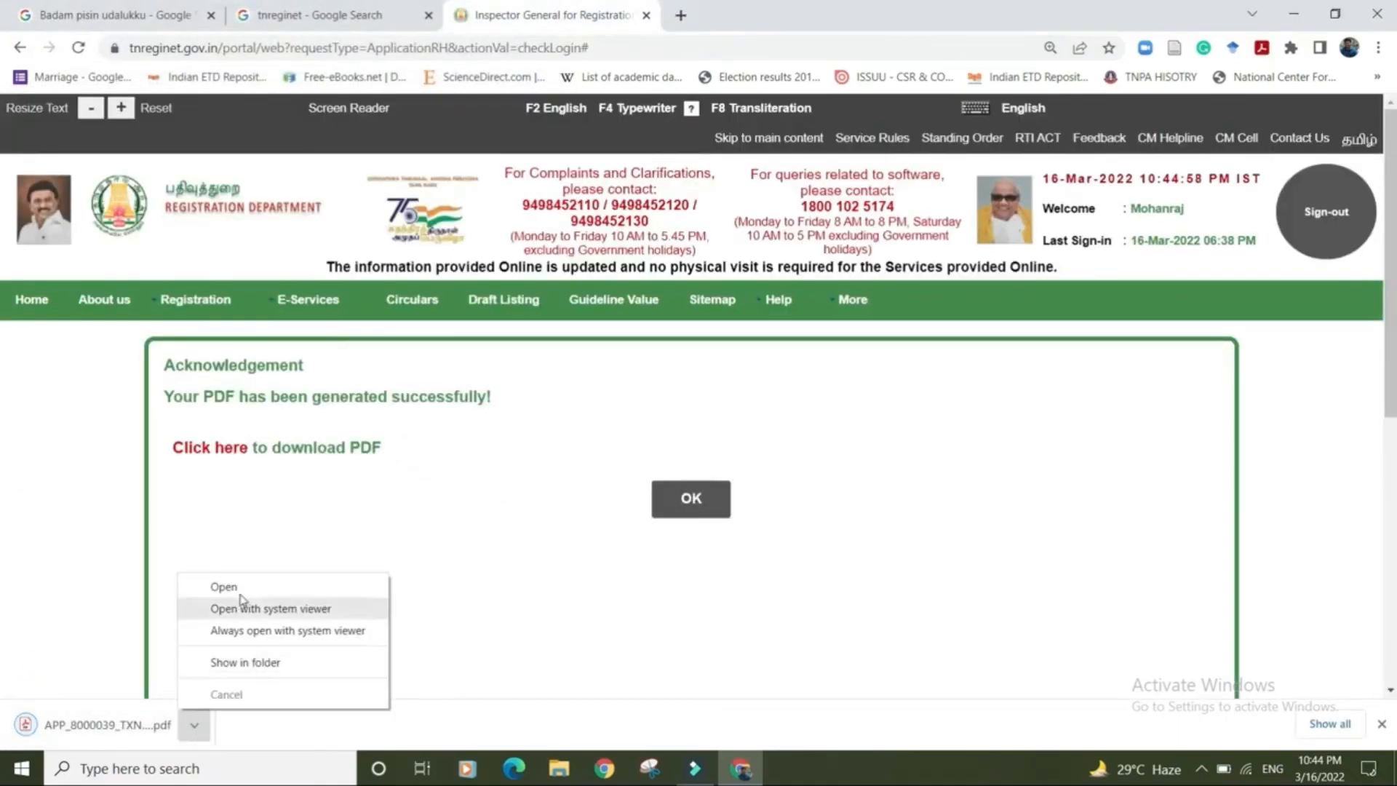
left_click(245, 587)
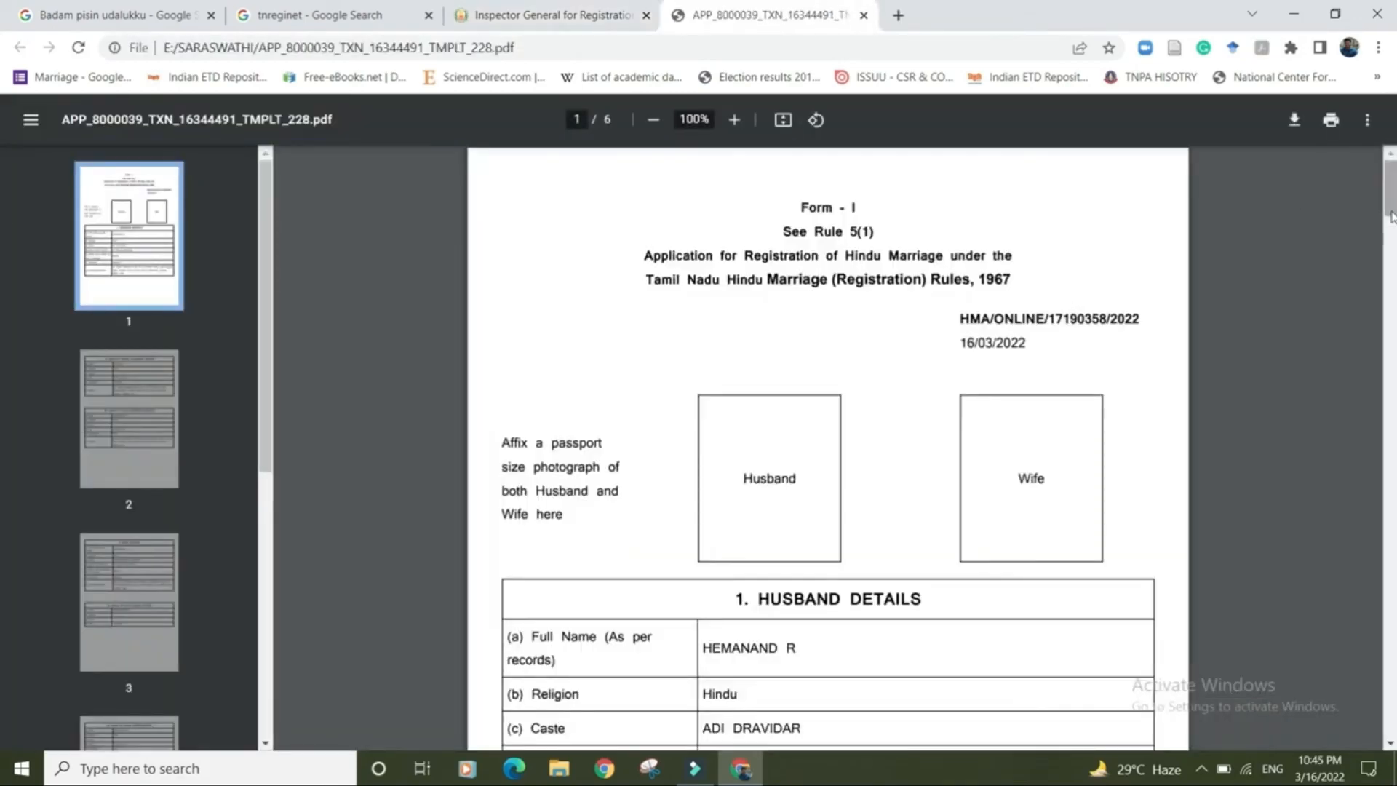
Examine the six-page application PDF from the husband, wife and parent details through the declaration and witness table, and close it.
scroll(1386, 233, "down", 15)
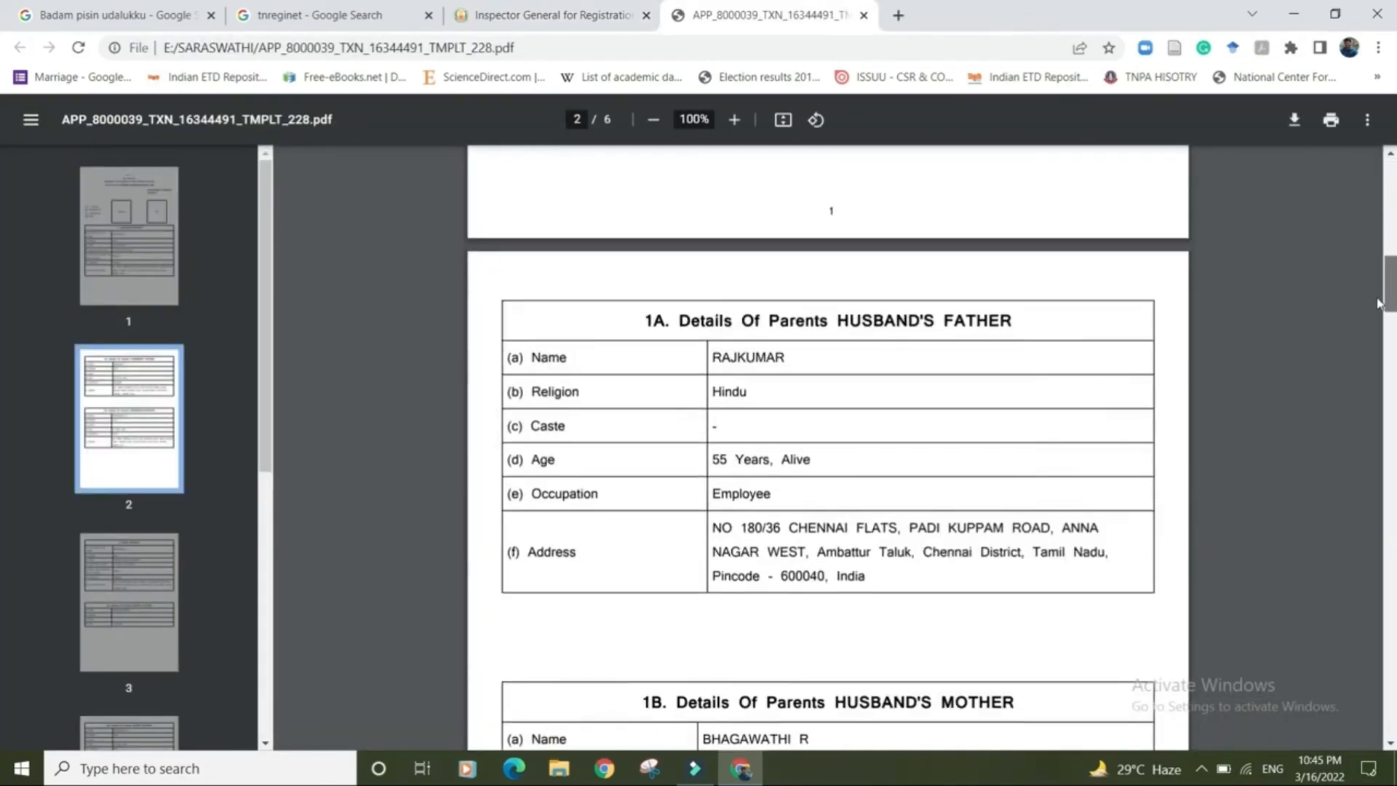
scroll(1379, 264, "up", 15)
scroll(1377, 291, "down", 7)
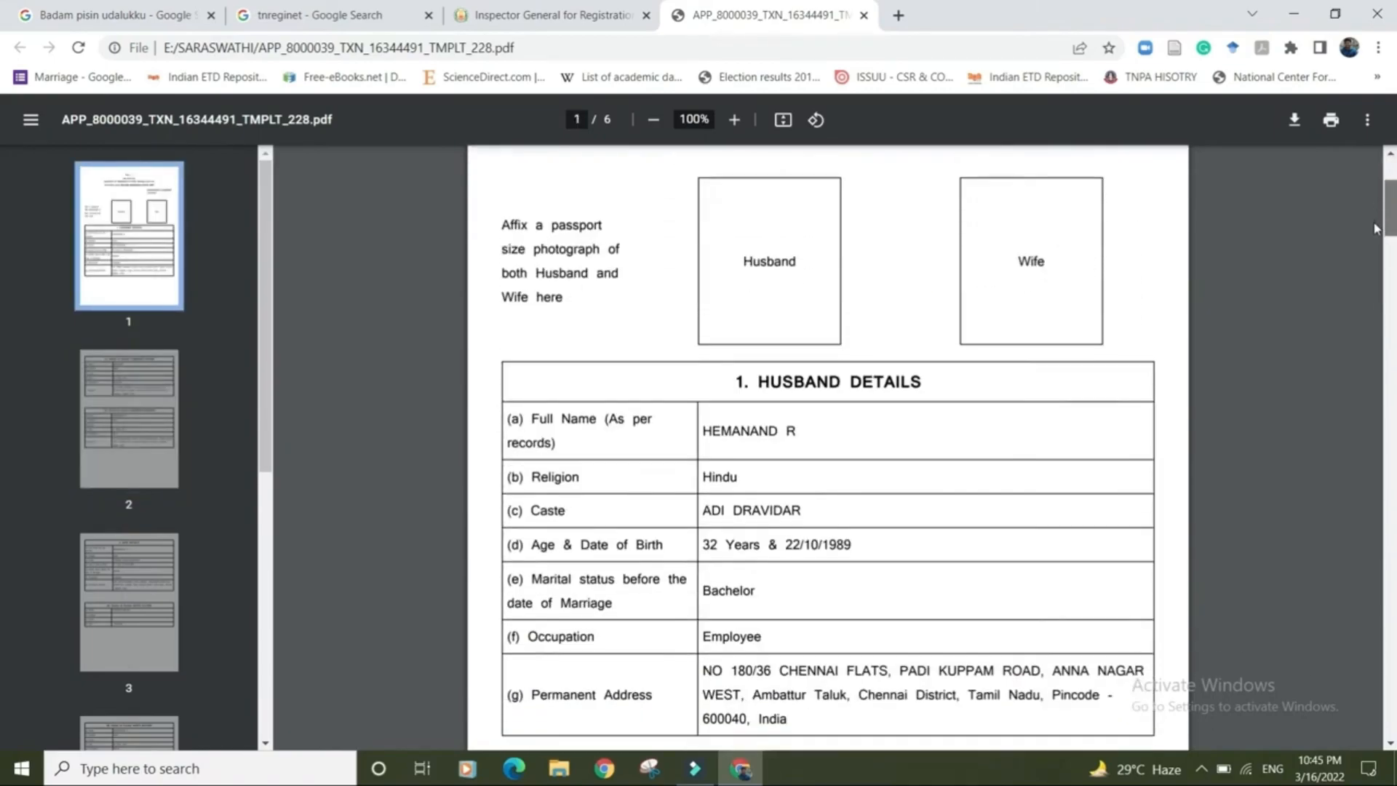
scroll(1378, 300, "down", 12)
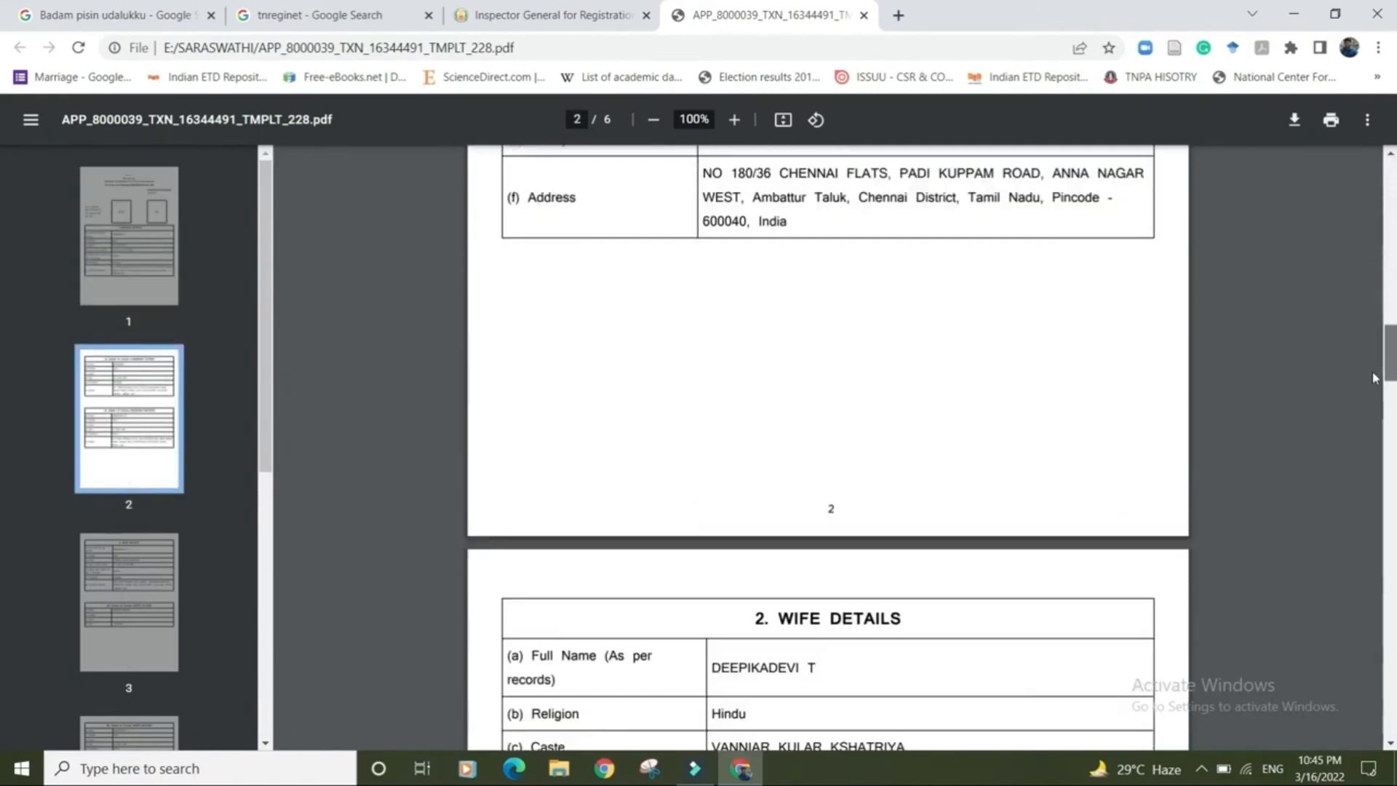
scroll(1374, 387, "down", 12)
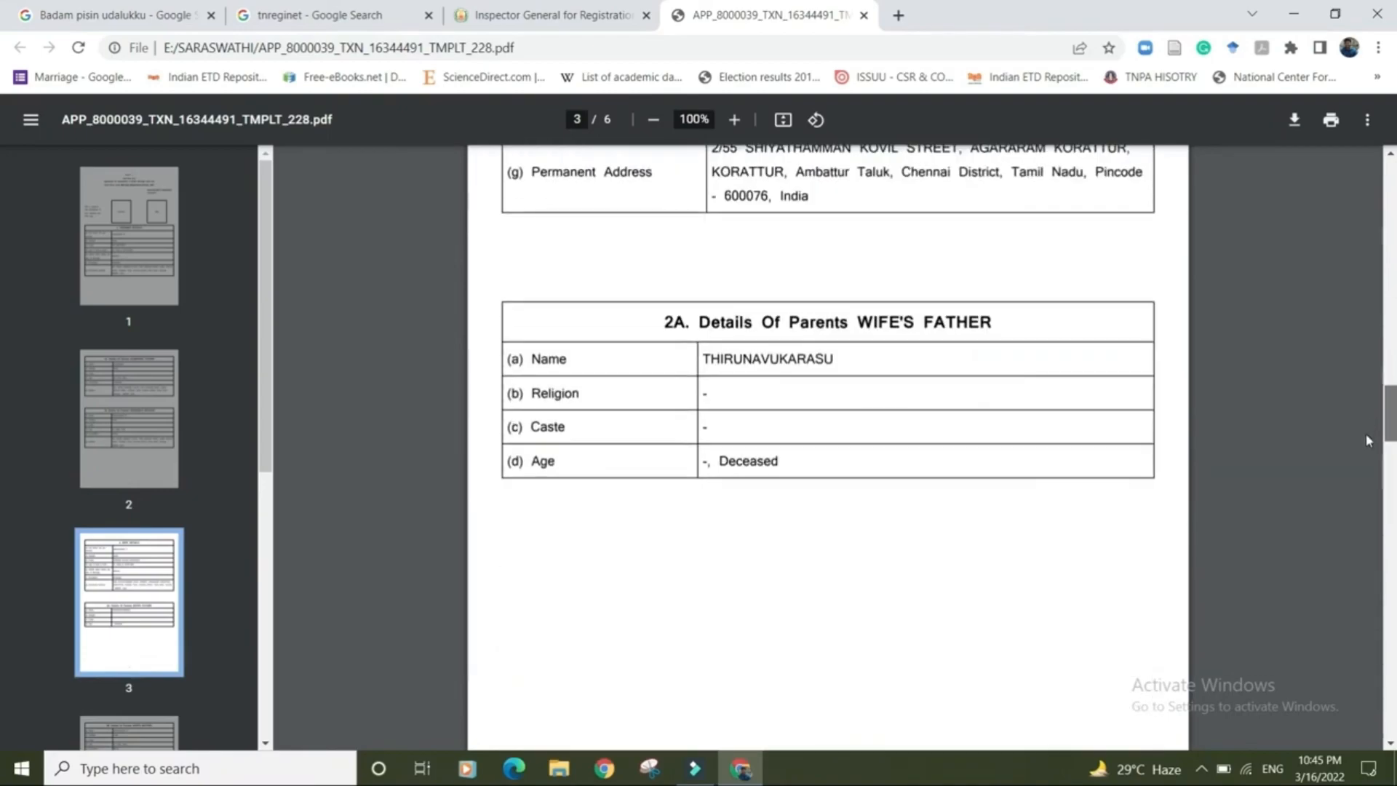
scroll(1362, 495, "down", 9)
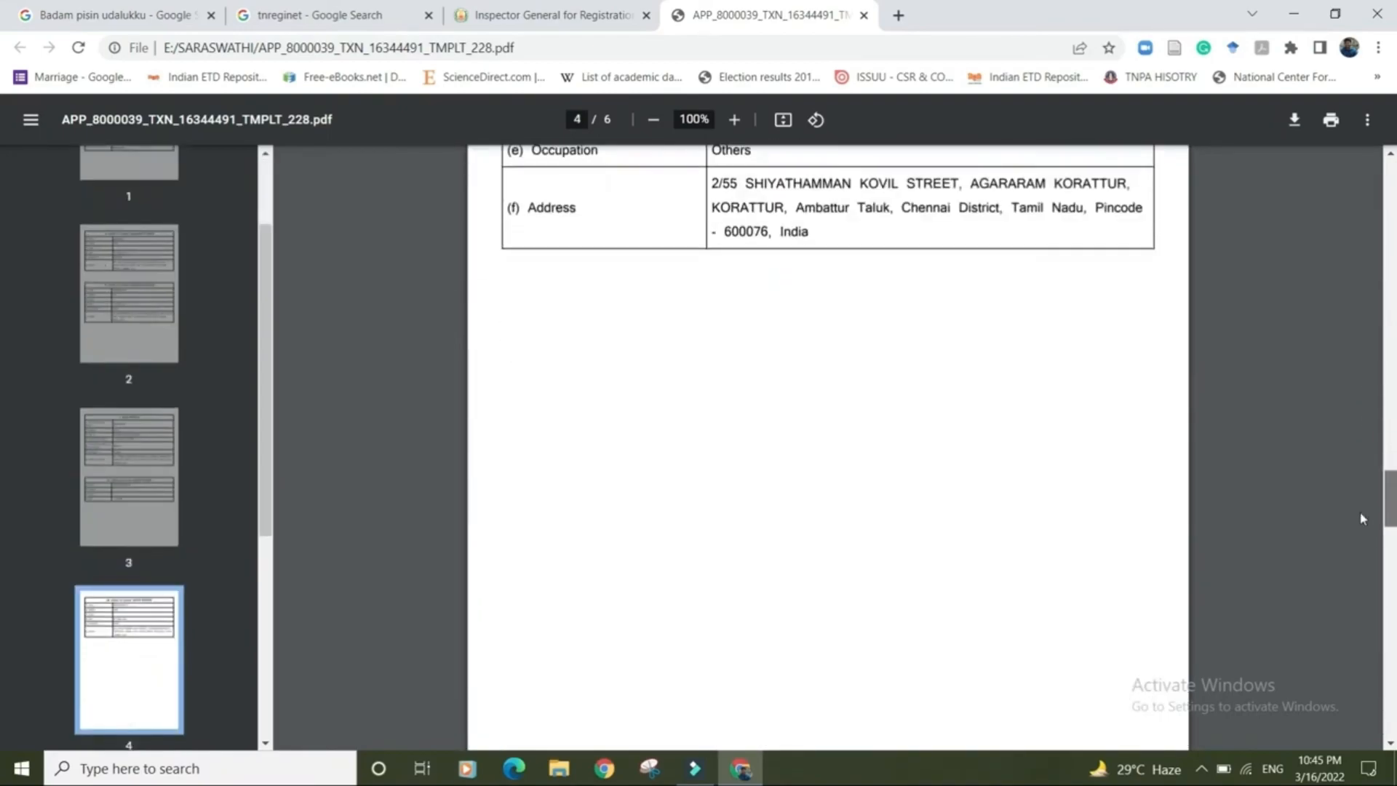
scroll(1355, 569, "down", 10)
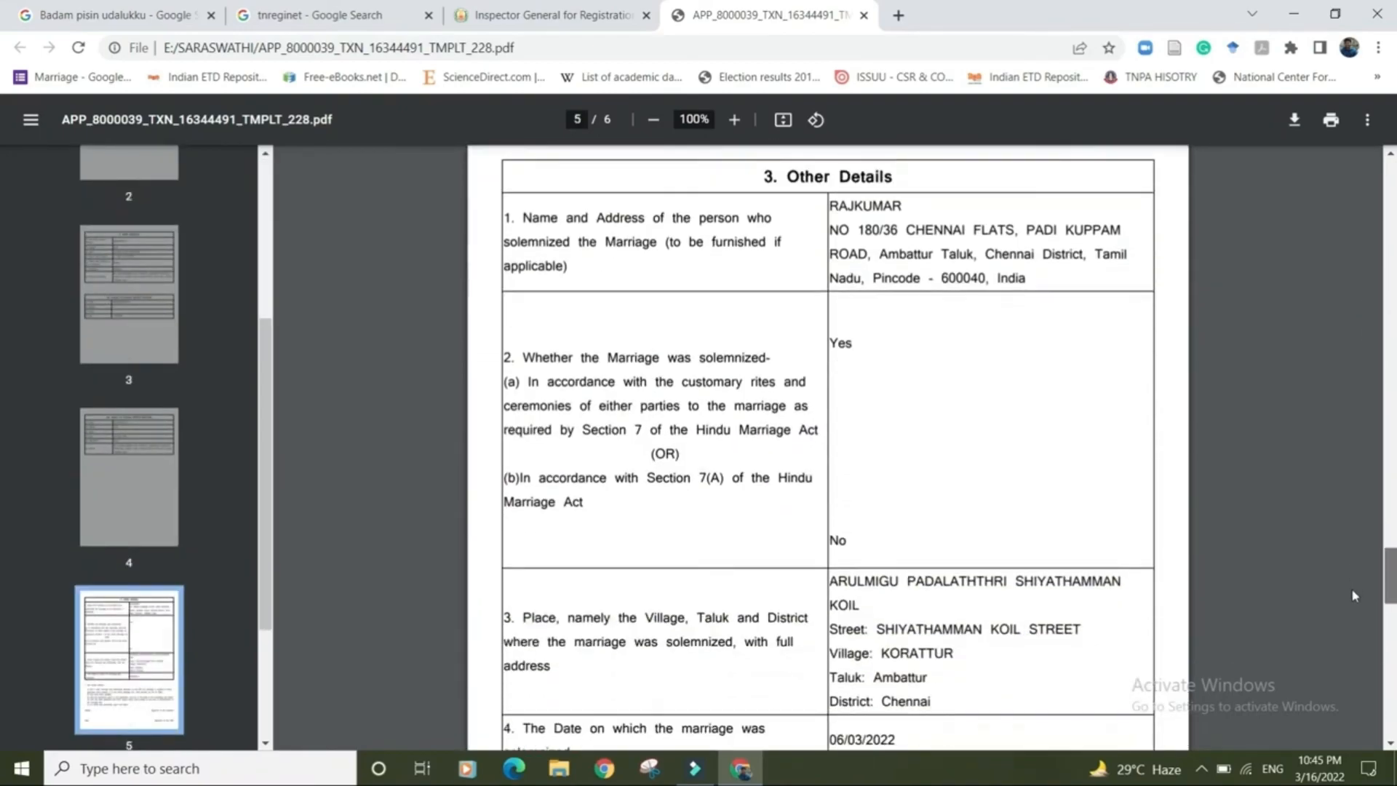
scroll(1354, 595, "down", 9)
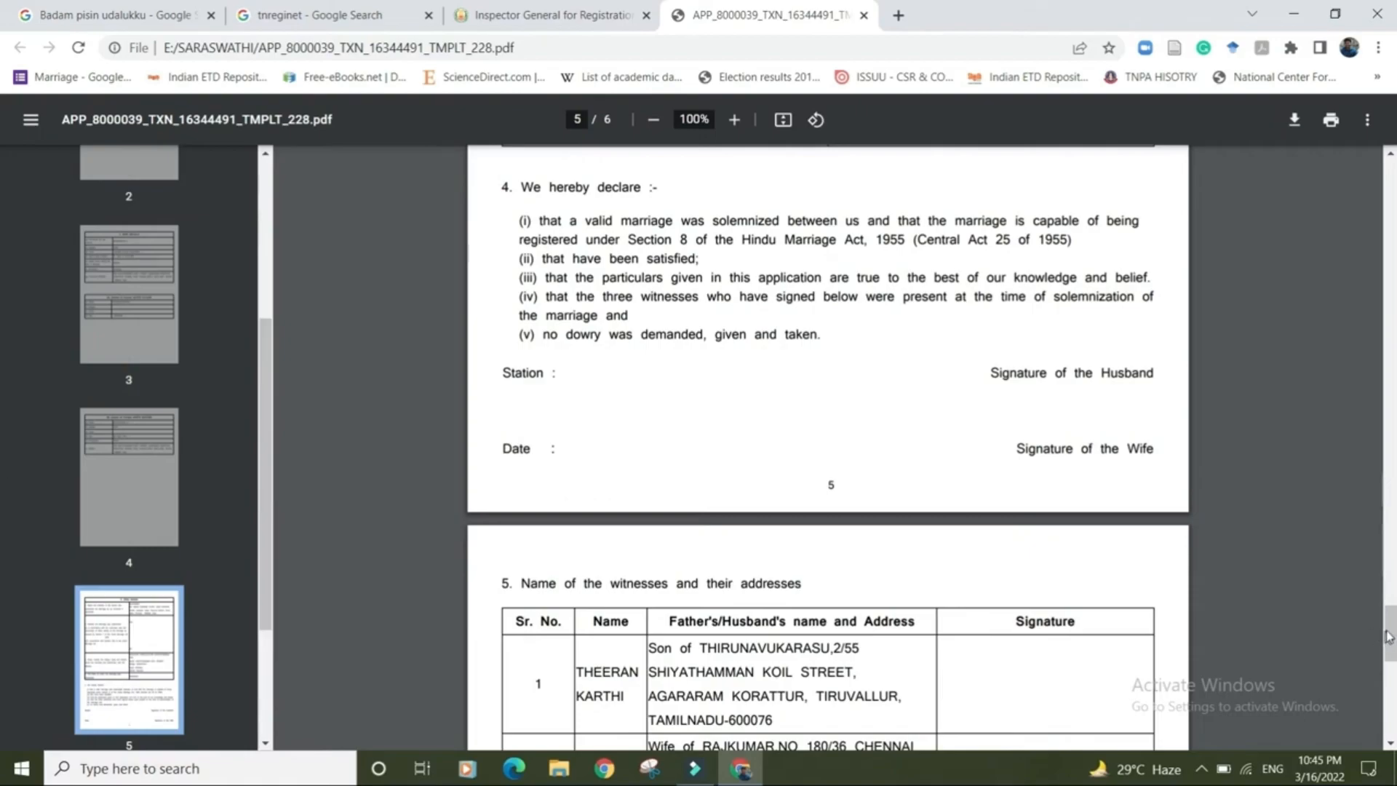
scroll(1390, 628, "down", 5)
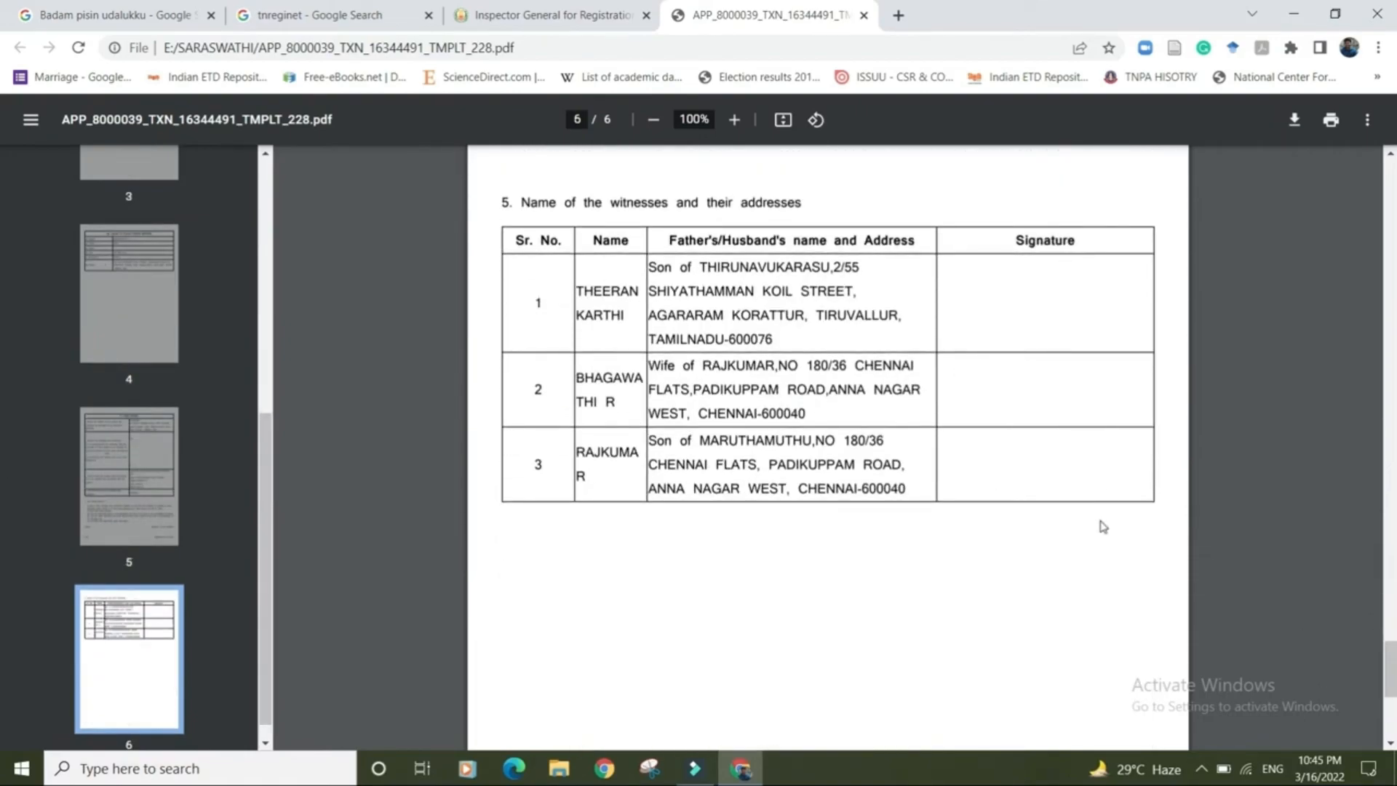
left_click_drag(1391, 682, 1391, 396)
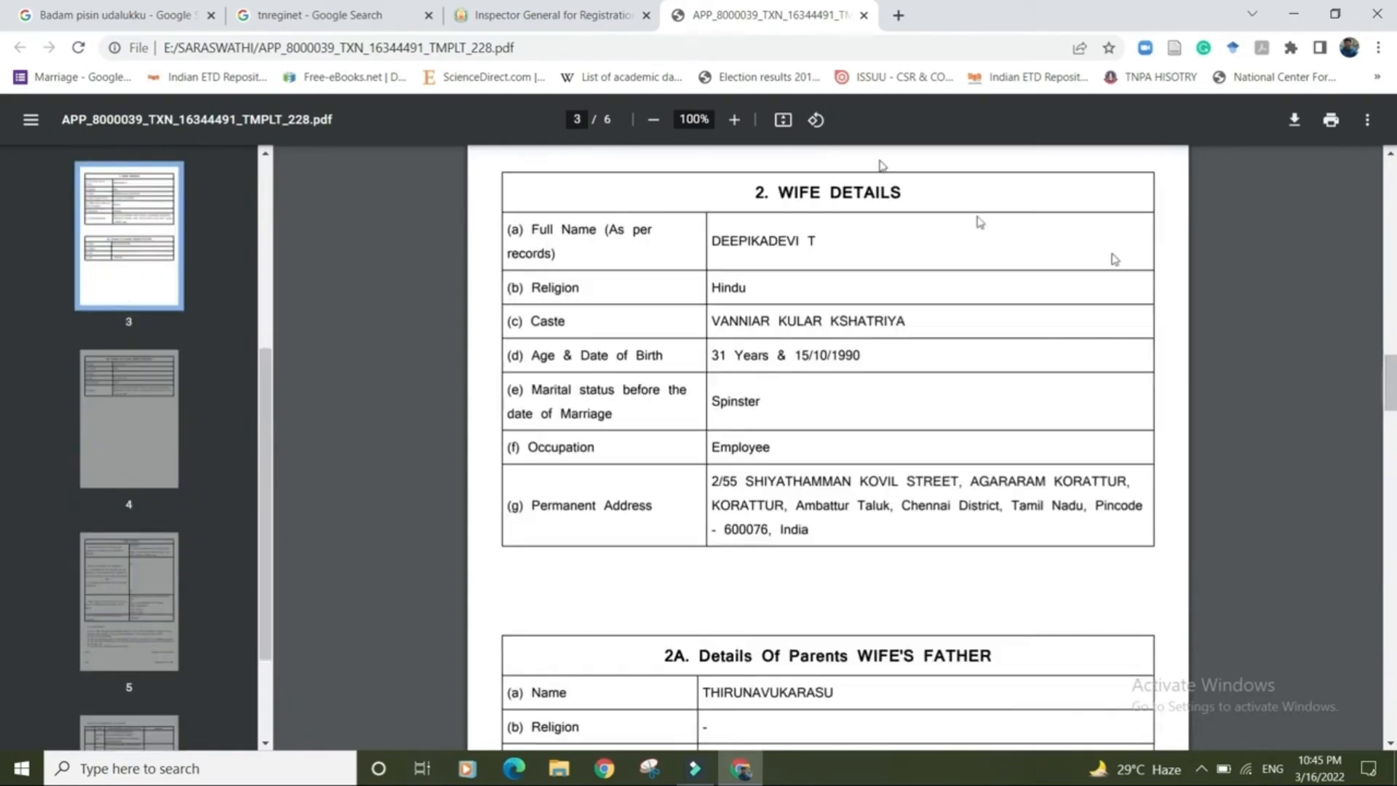
left_click(866, 18)
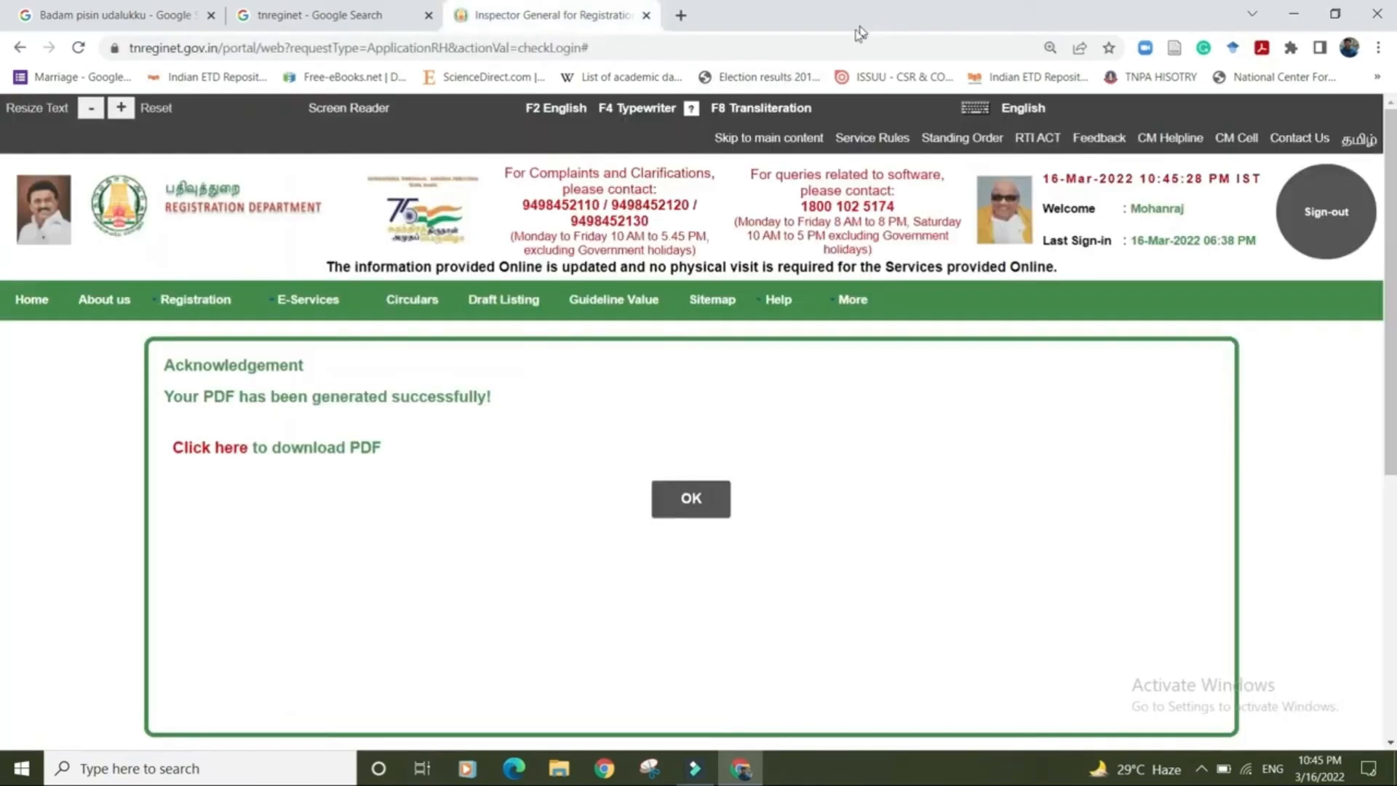
Reopen the marriage registration application search and go to page 4 of the results.
mouse_move(190, 294)
mouse_move(237, 386)
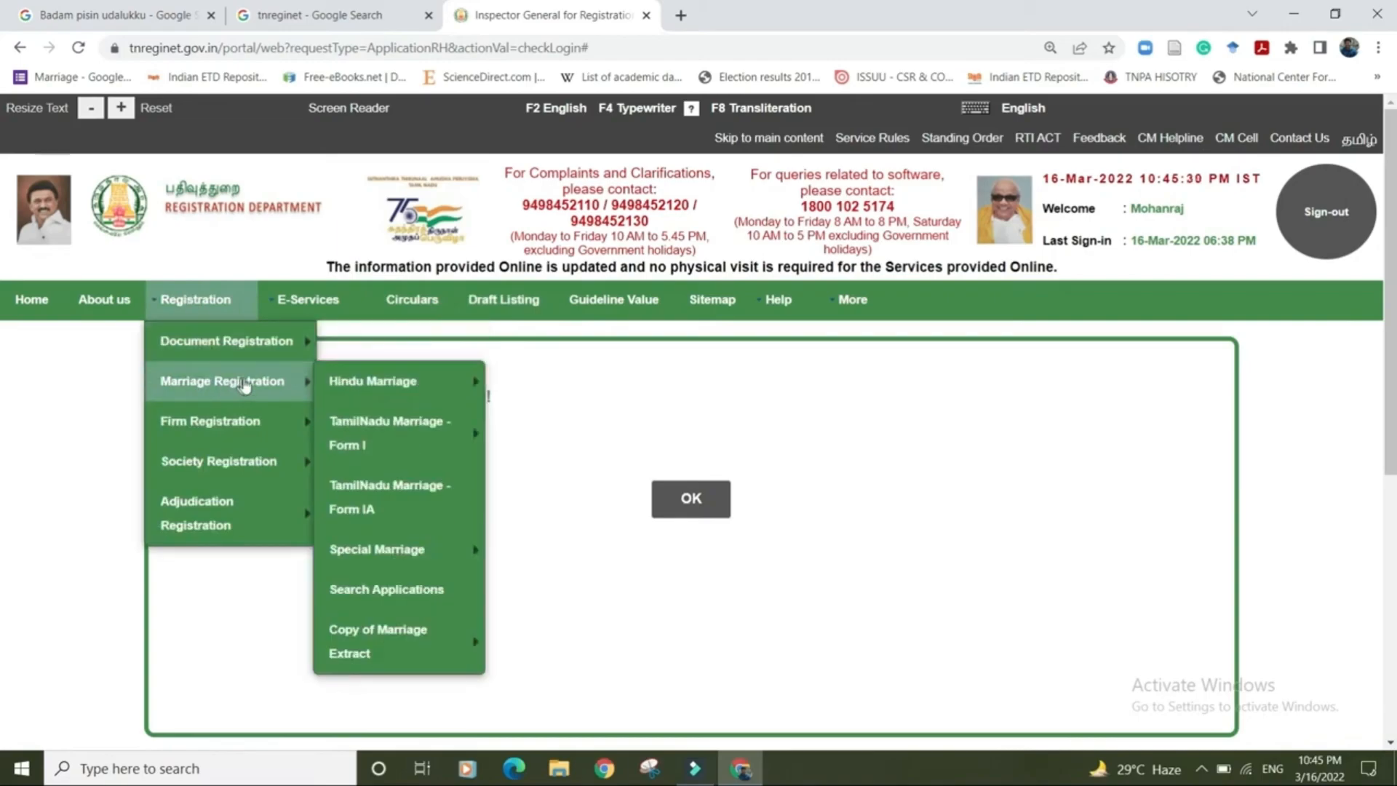
left_click(353, 586)
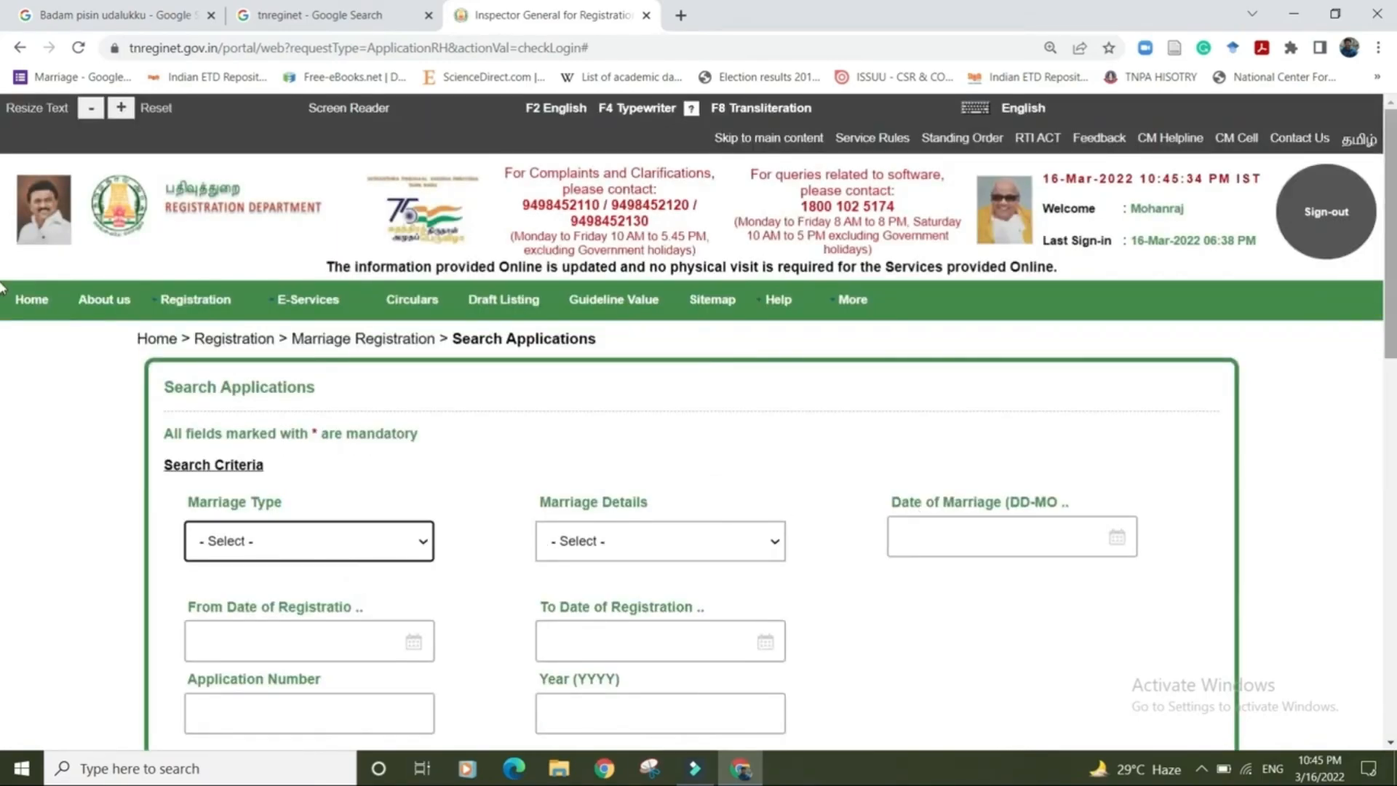
scroll(539, 444, "down", 3)
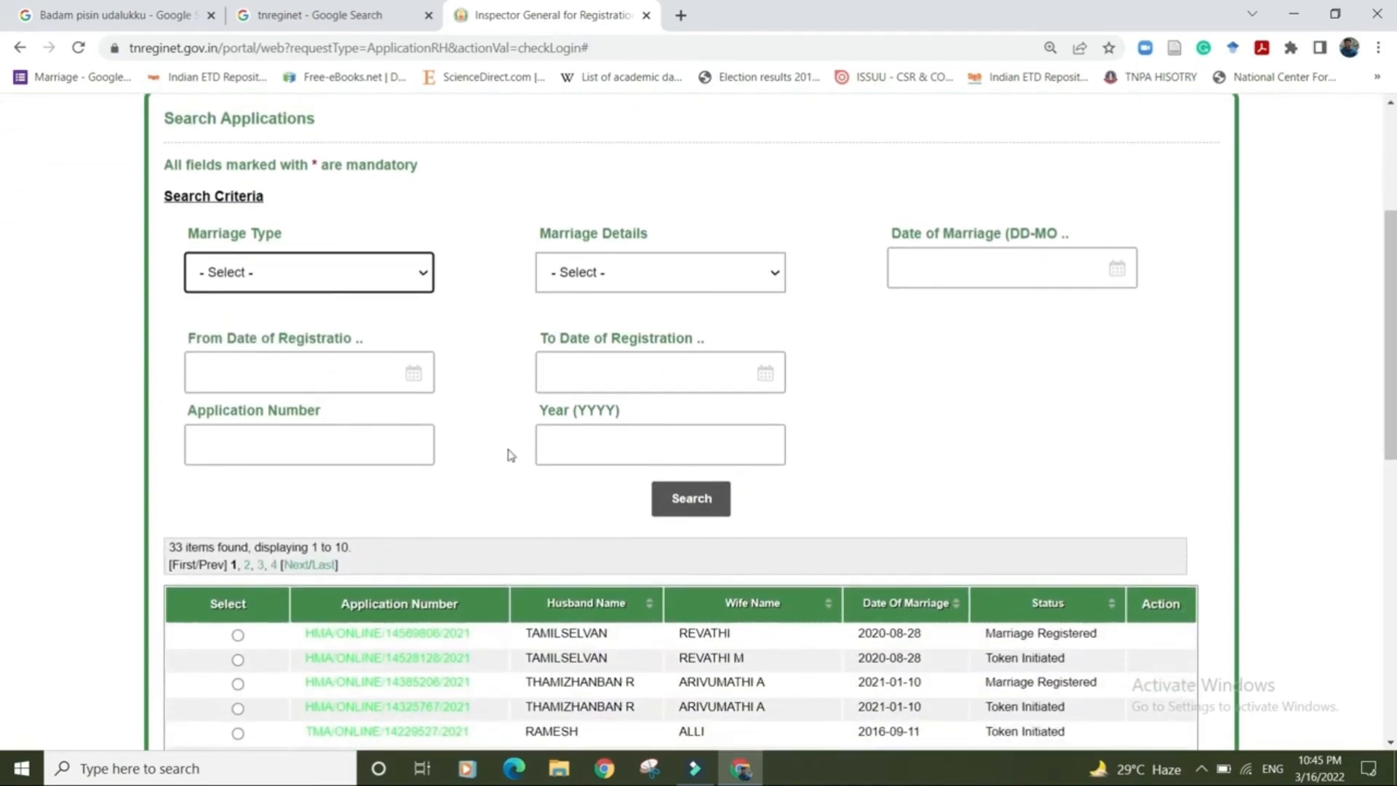
left_click(284, 565)
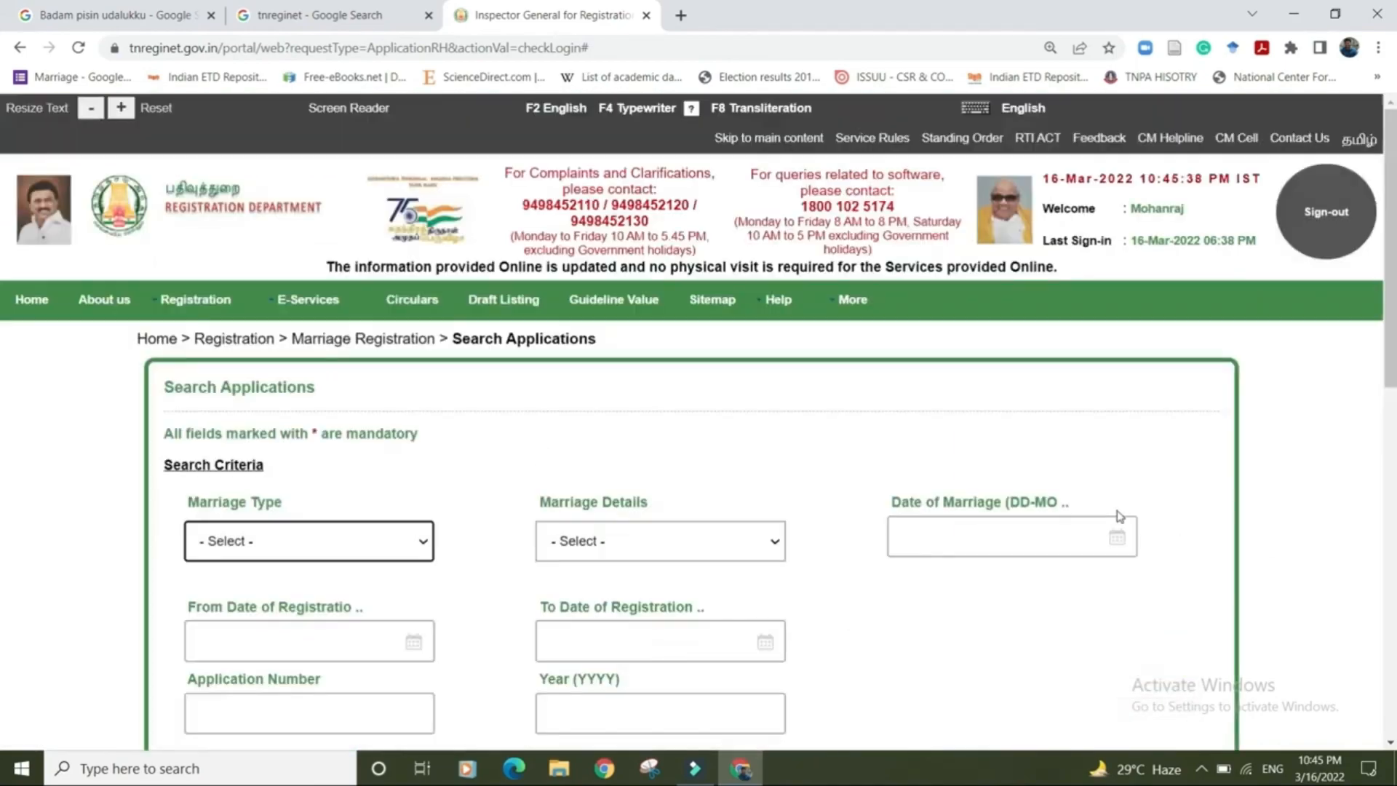
Select the application with the status Application Created and initiate its appointment token.
scroll(382, 532, "down", 5)
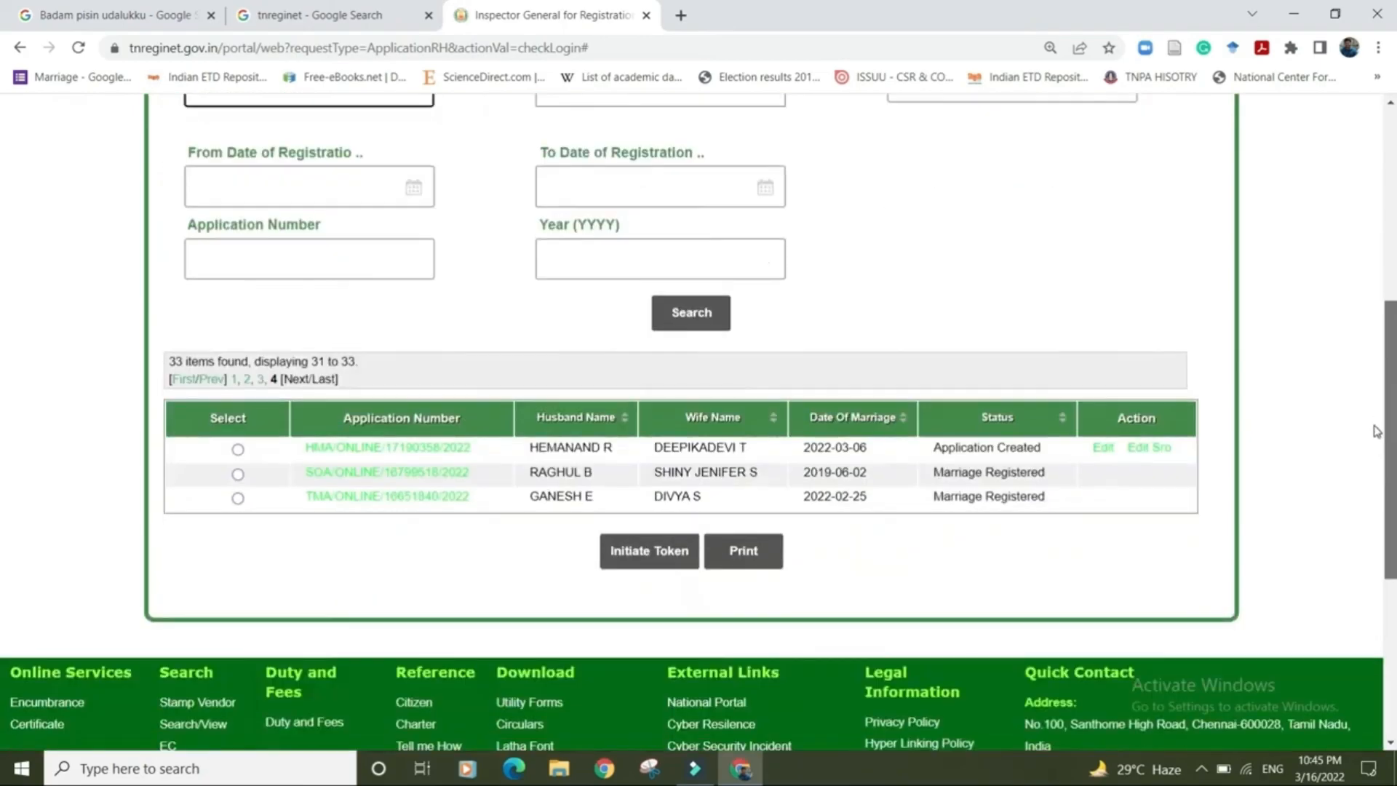
left_click(272, 452)
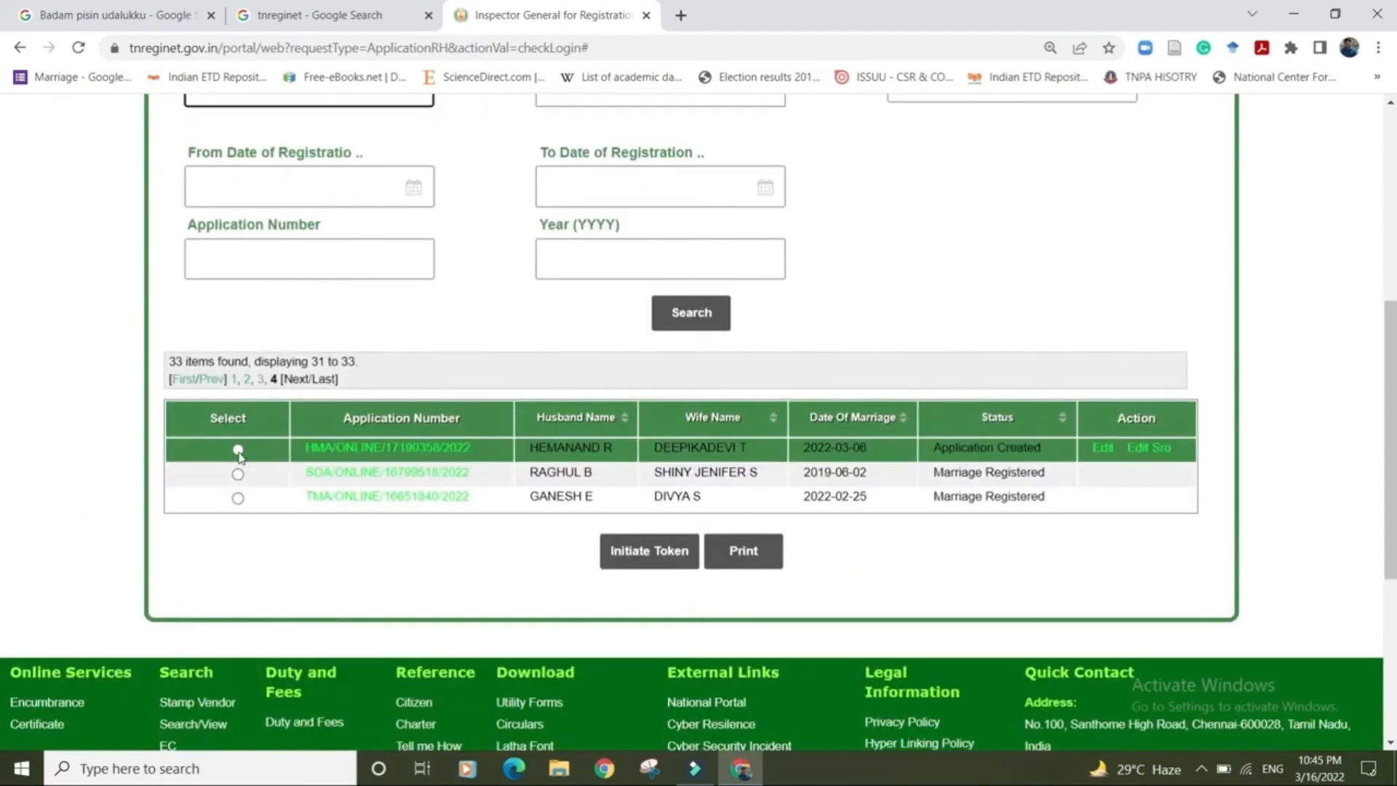
left_click(636, 559)
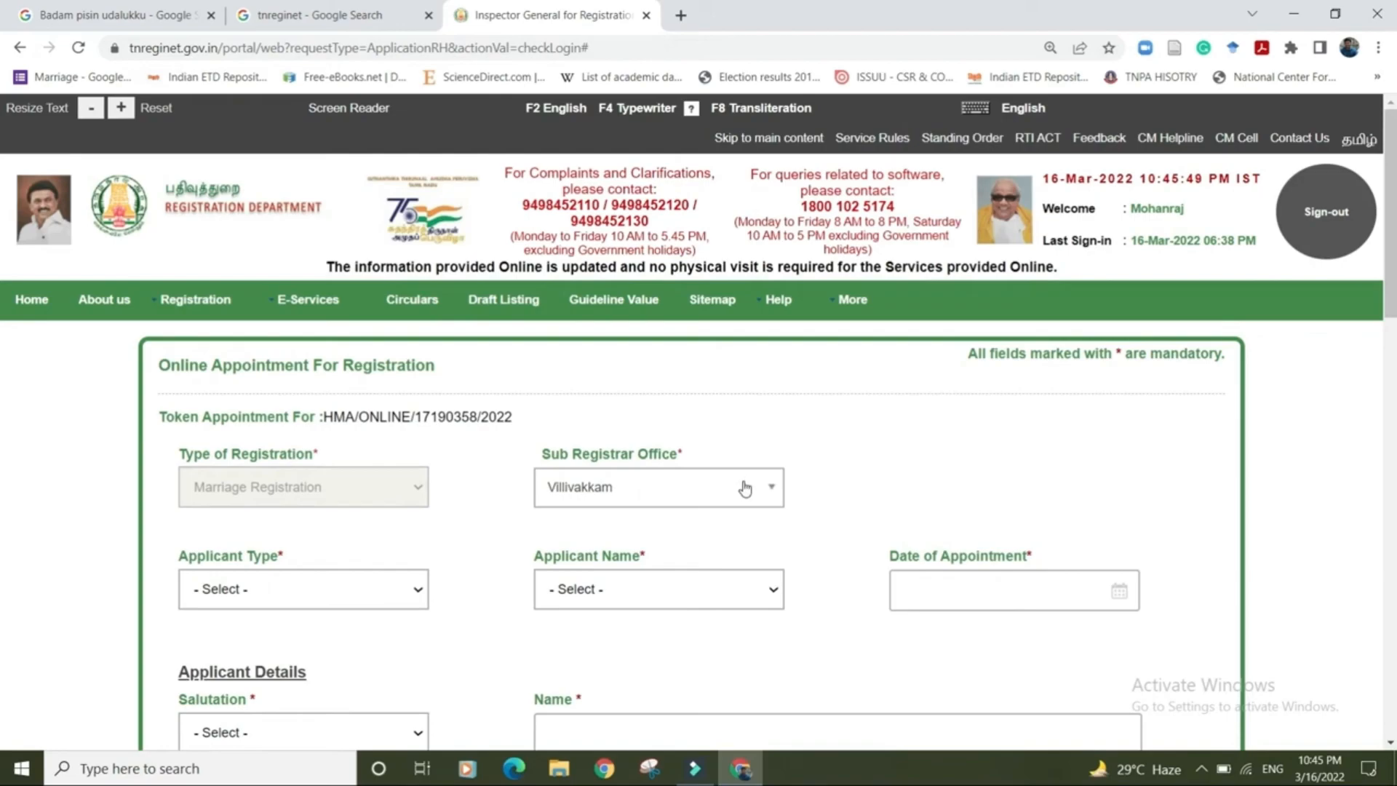
Set the applicant type to Husband with his name as applicant, and the date of appointment to 24-Mar-2022.
left_click(352, 584)
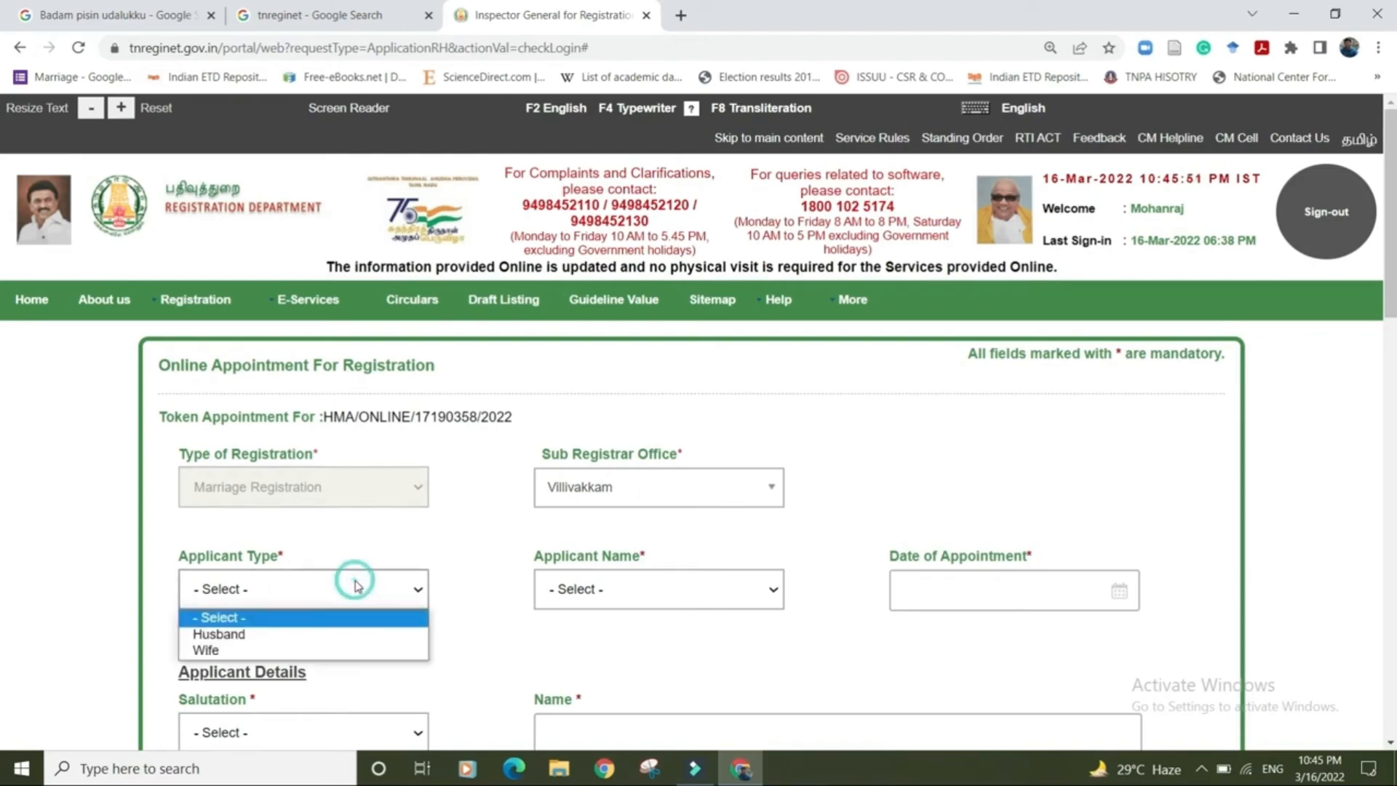
left_click(313, 635)
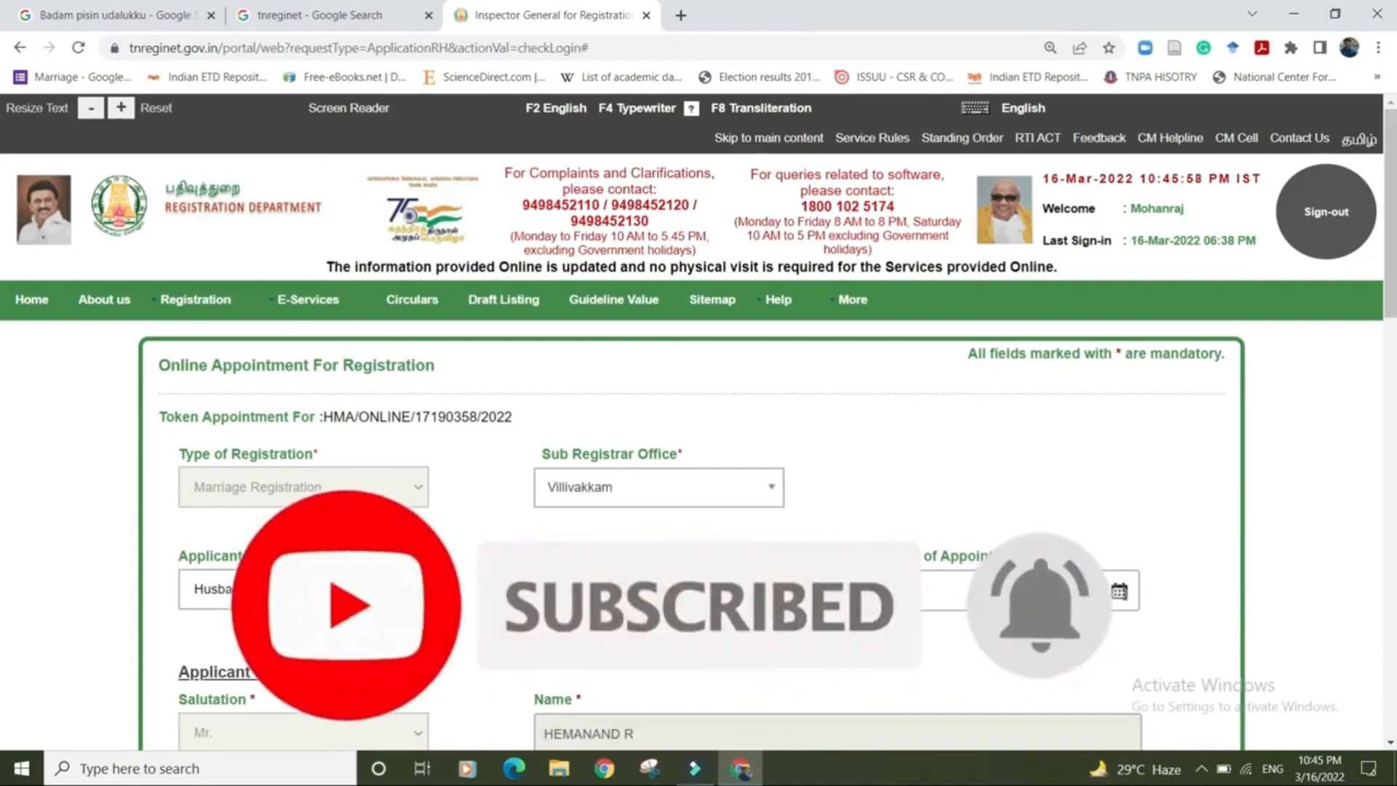
left_click(1120, 591)
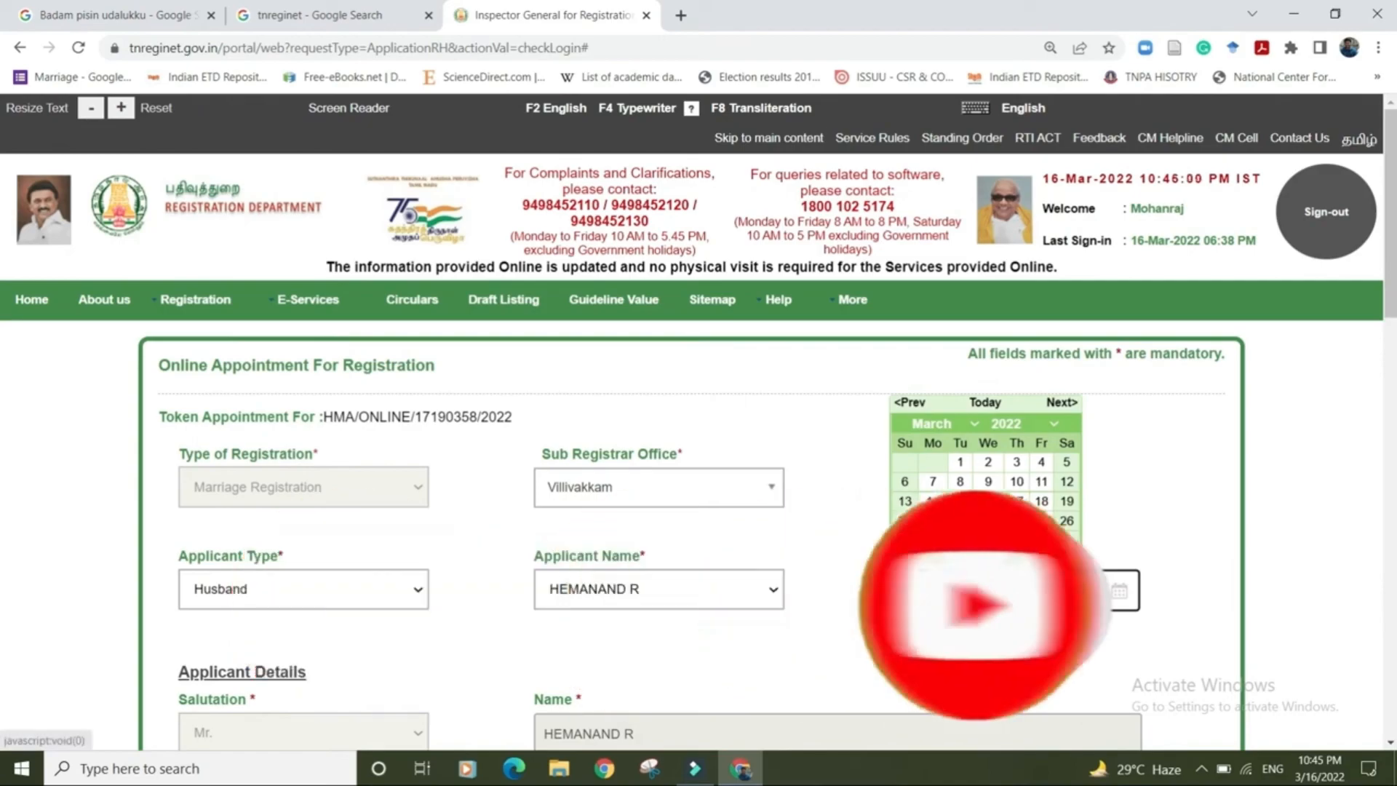
left_click(1017, 521)
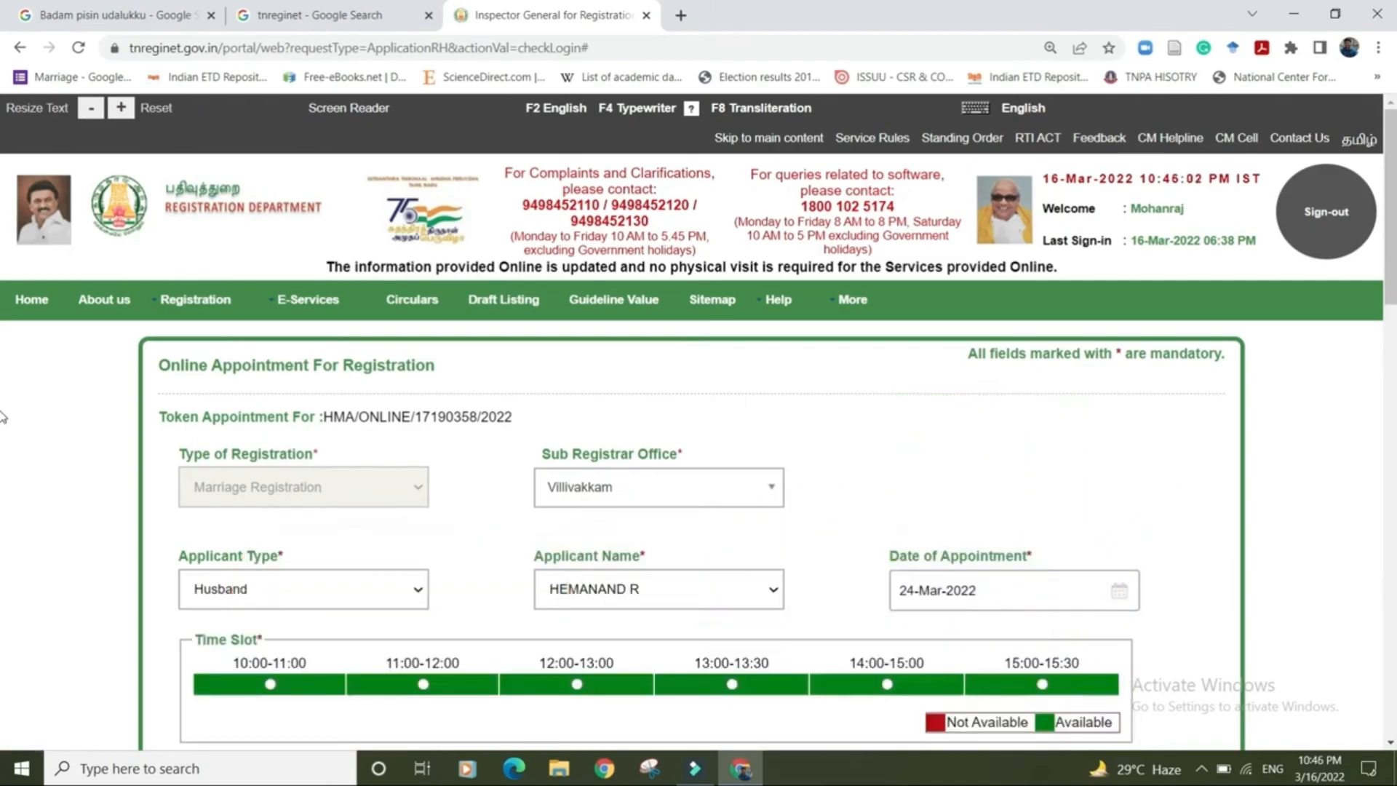
Choose the 10:00-11:00 time slot and token number 6 - General Category for the appointment.
scroll(1321, 384, "down", 4)
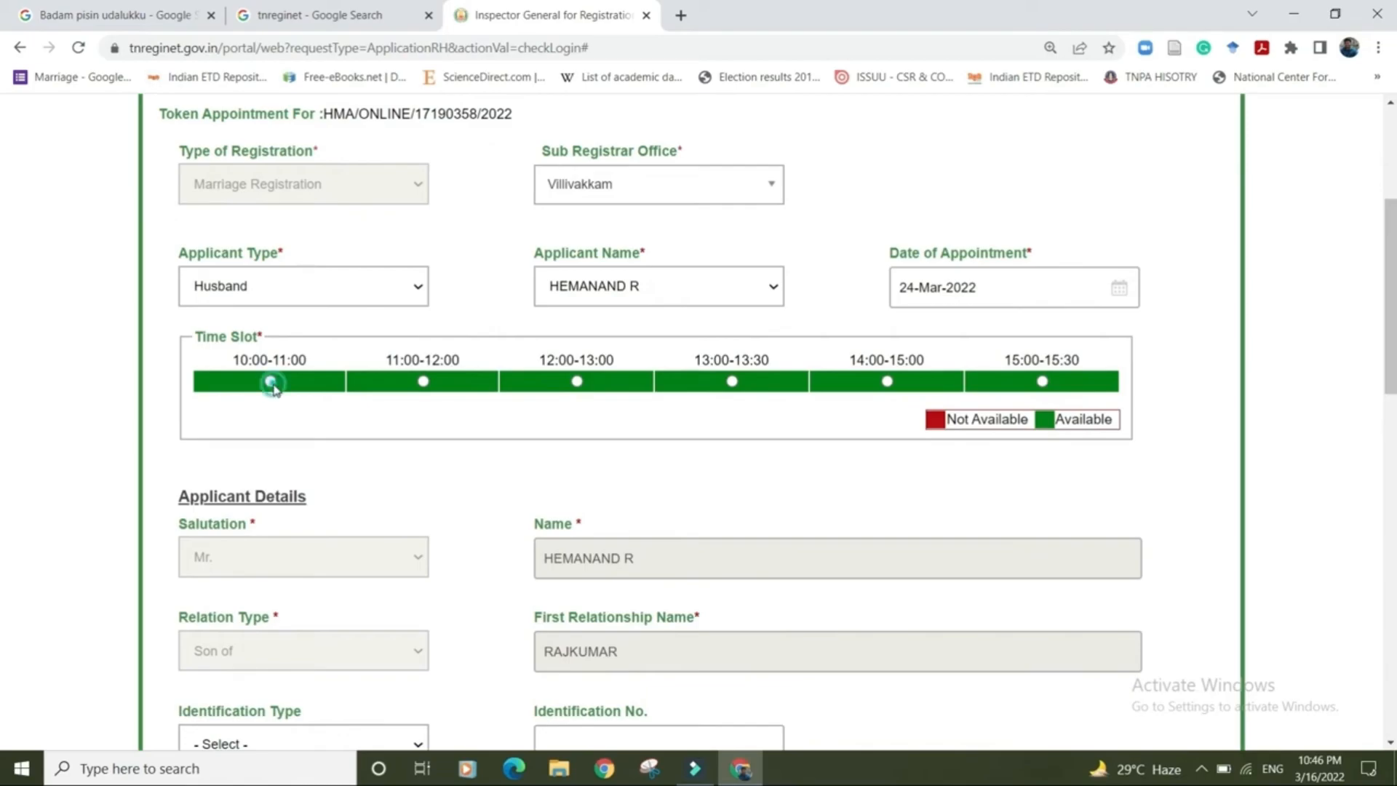
left_click(271, 382)
left_click(340, 510)
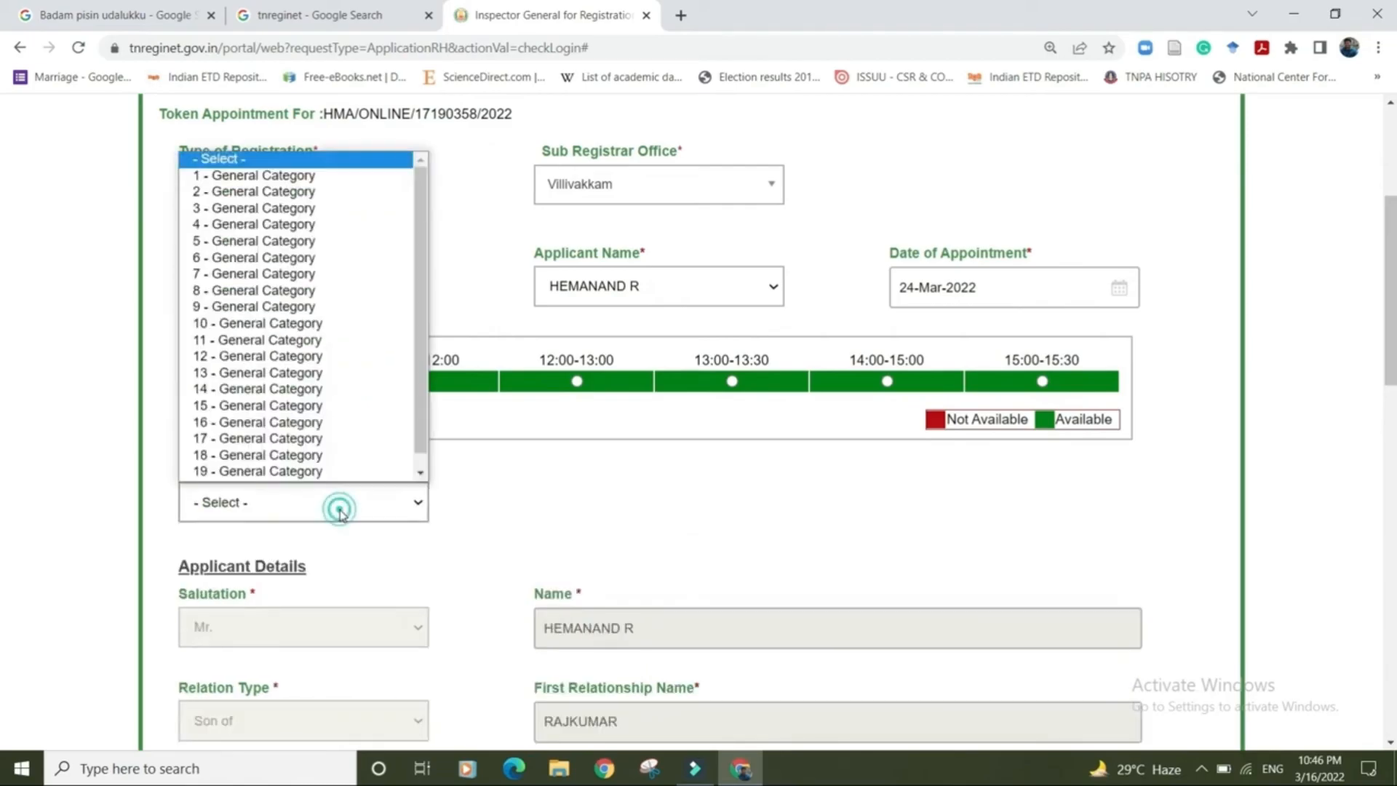
left_click(319, 257)
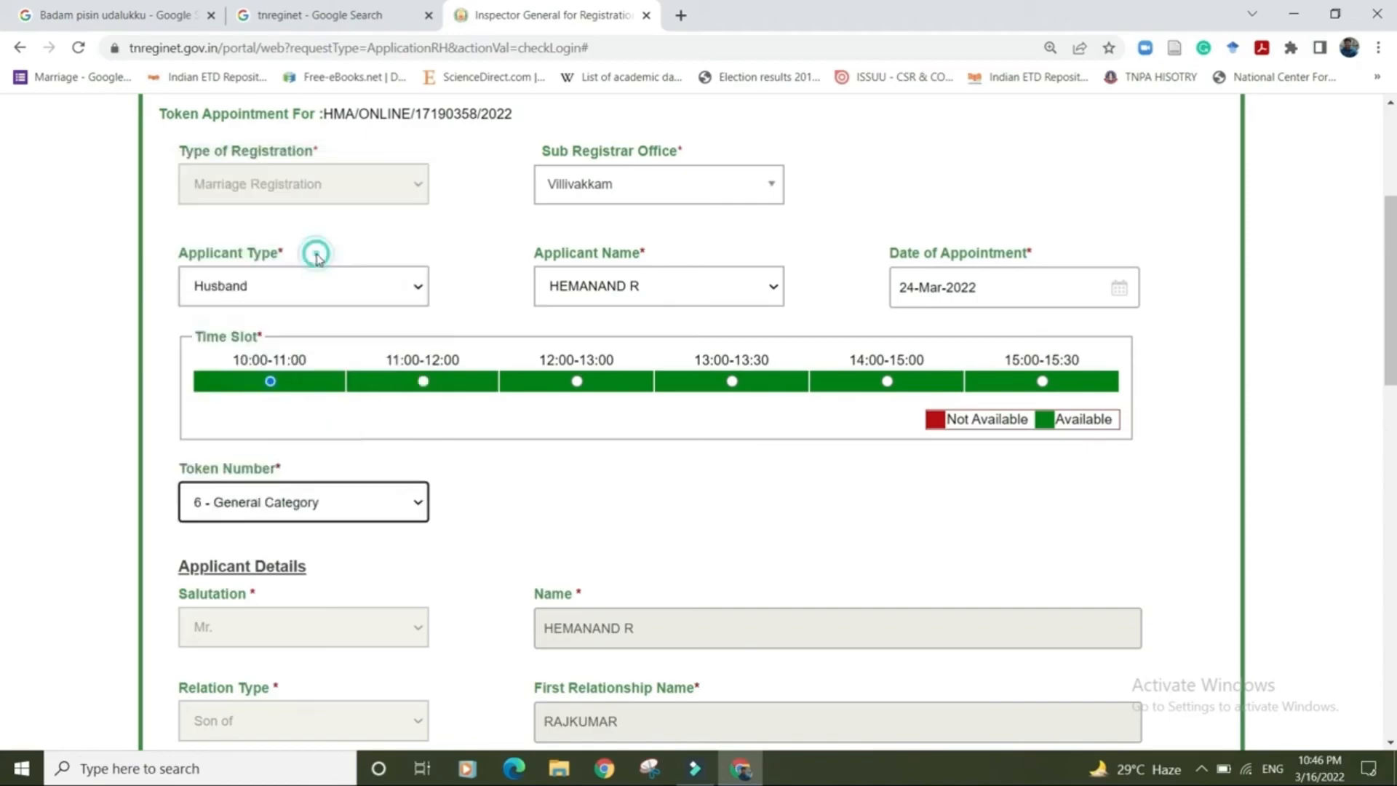
Review the appointment form's remaining couple, marriage date and contact details without submitting, and return to the portal's home page.
left_click_drag(1392, 235, 1374, 463)
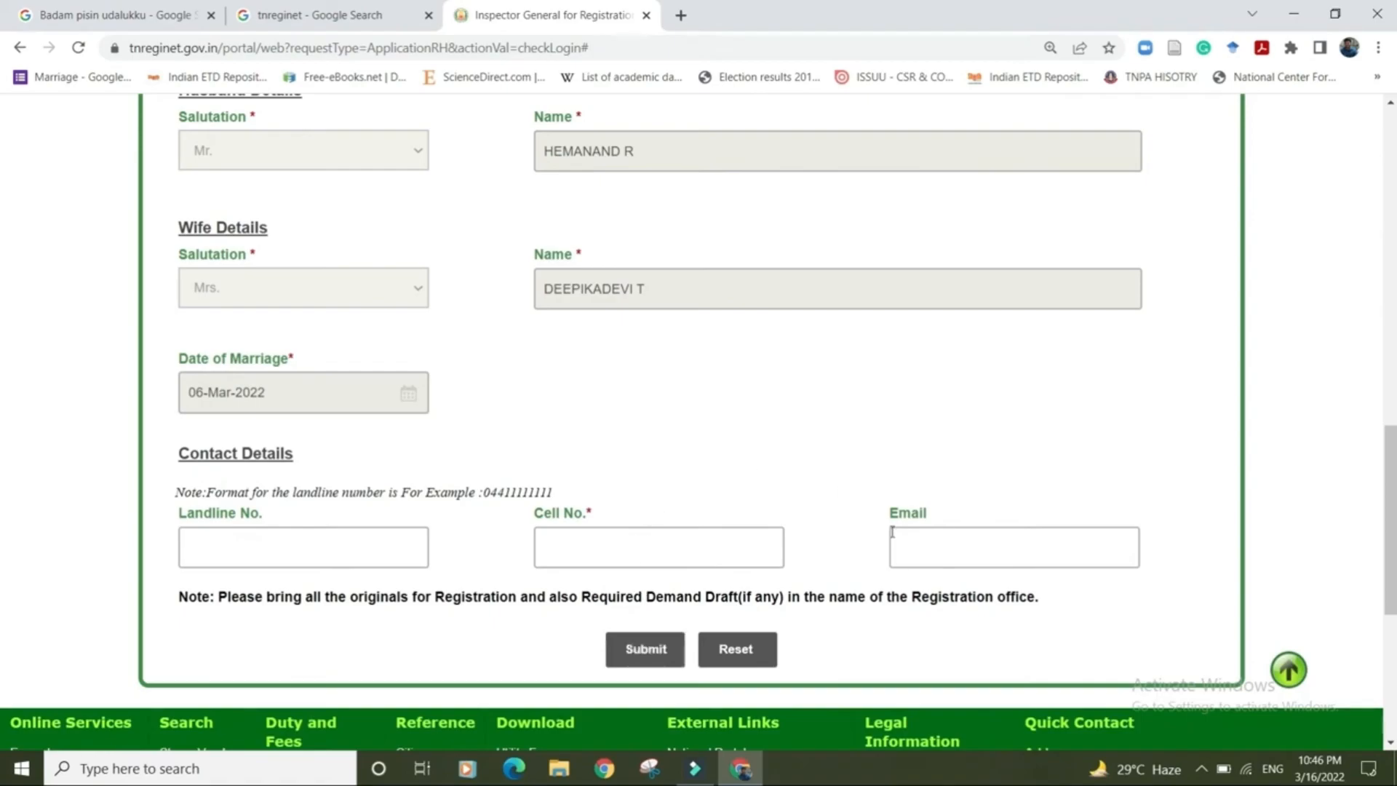
left_click_drag(1393, 579, 1392, 248)
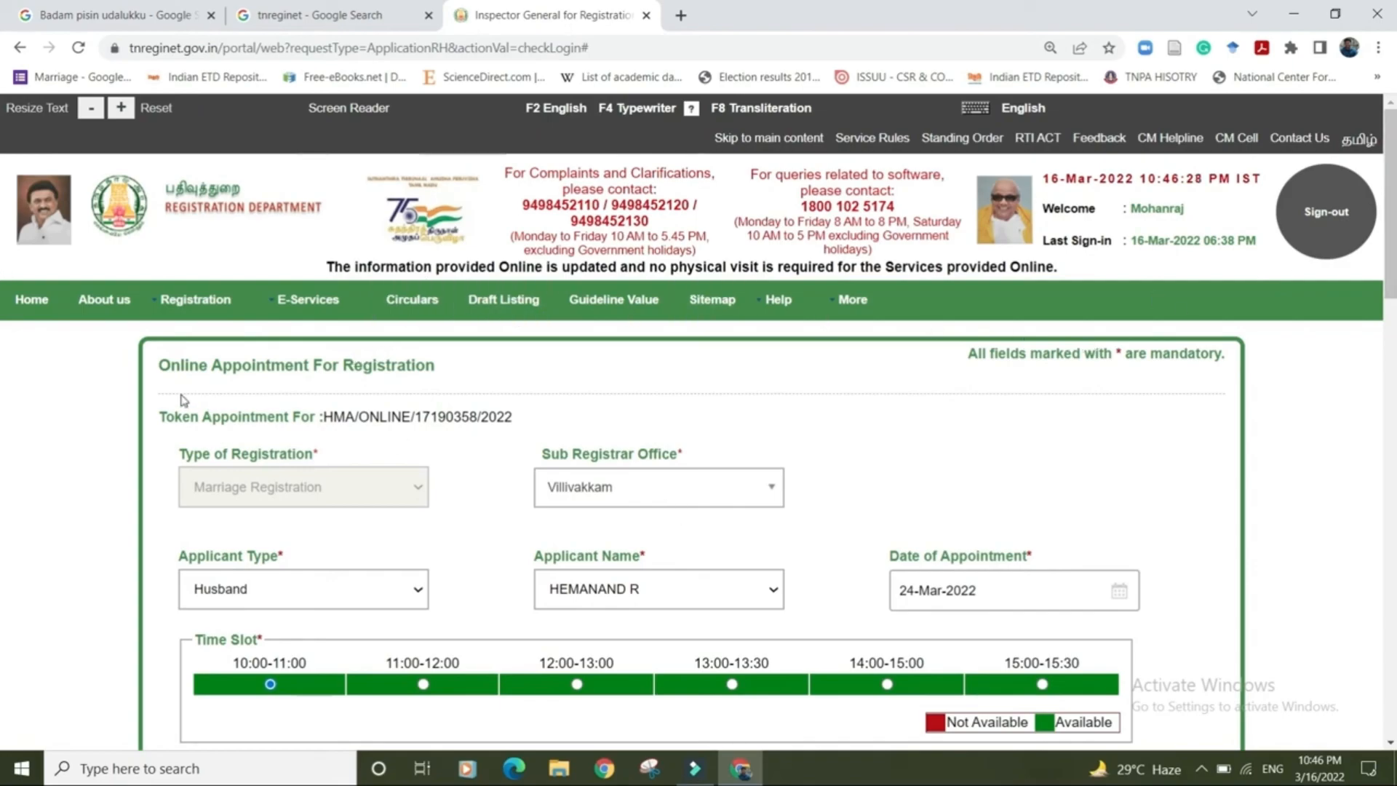
left_click(42, 299)
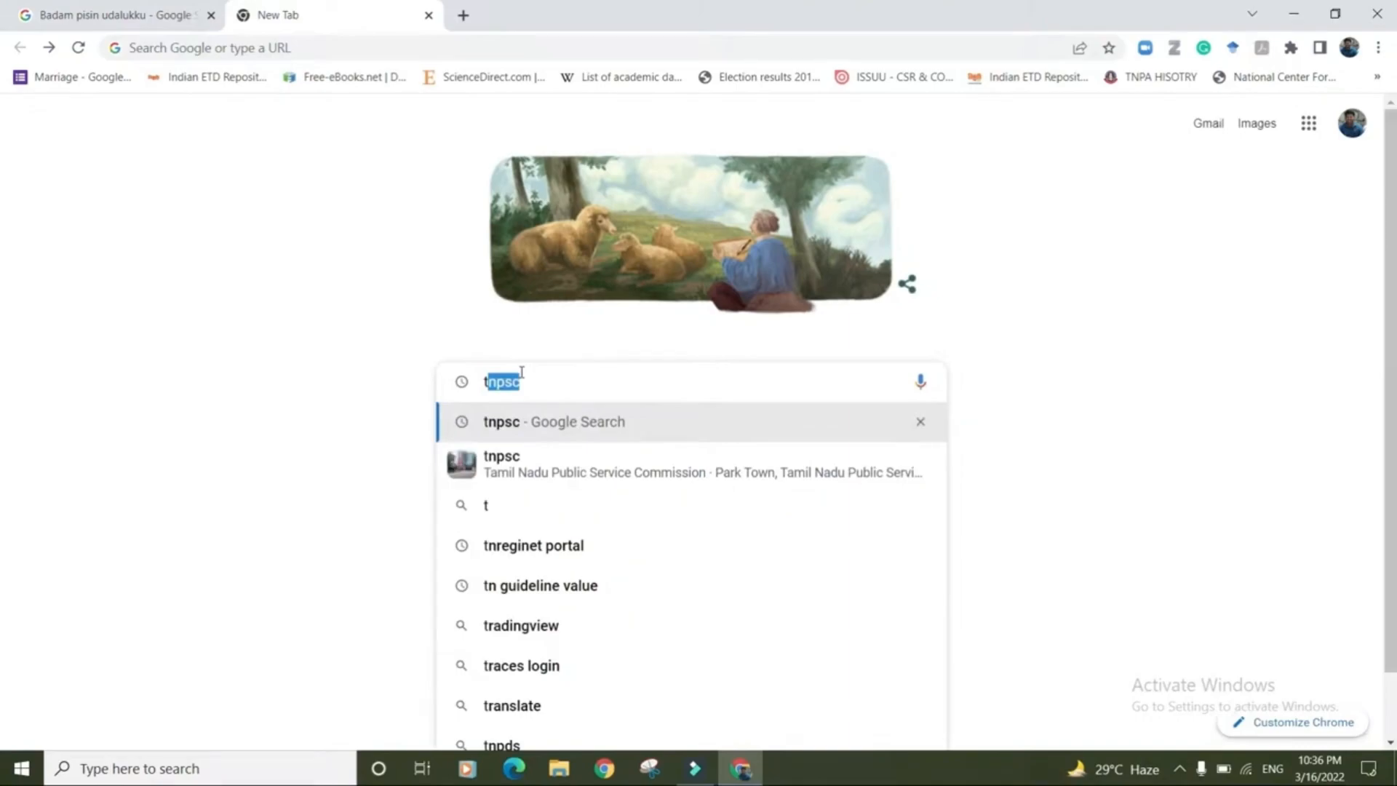
Search Google for tnreginet, open the Registration Department portal and switch its language to English.
type("re")
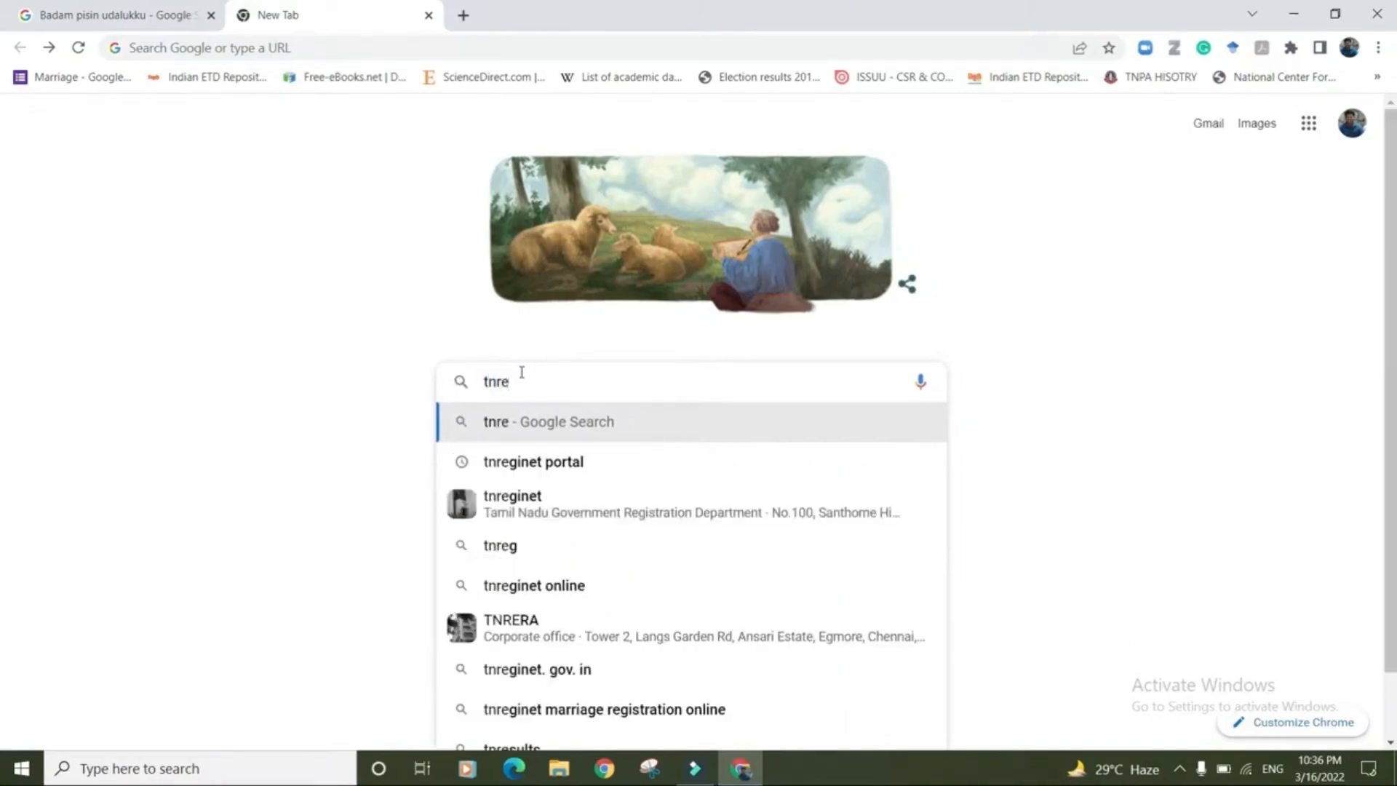
type("ginet")
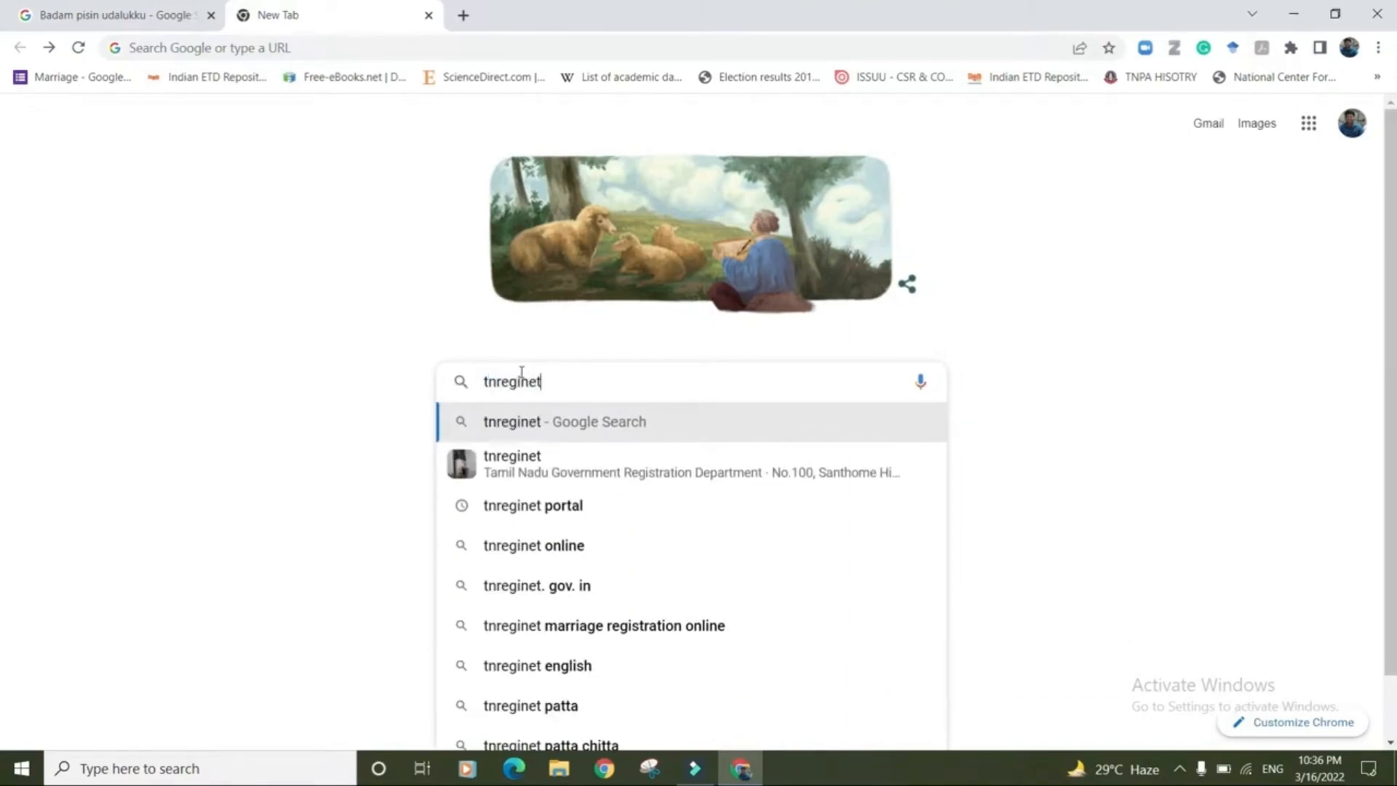
key("Return")
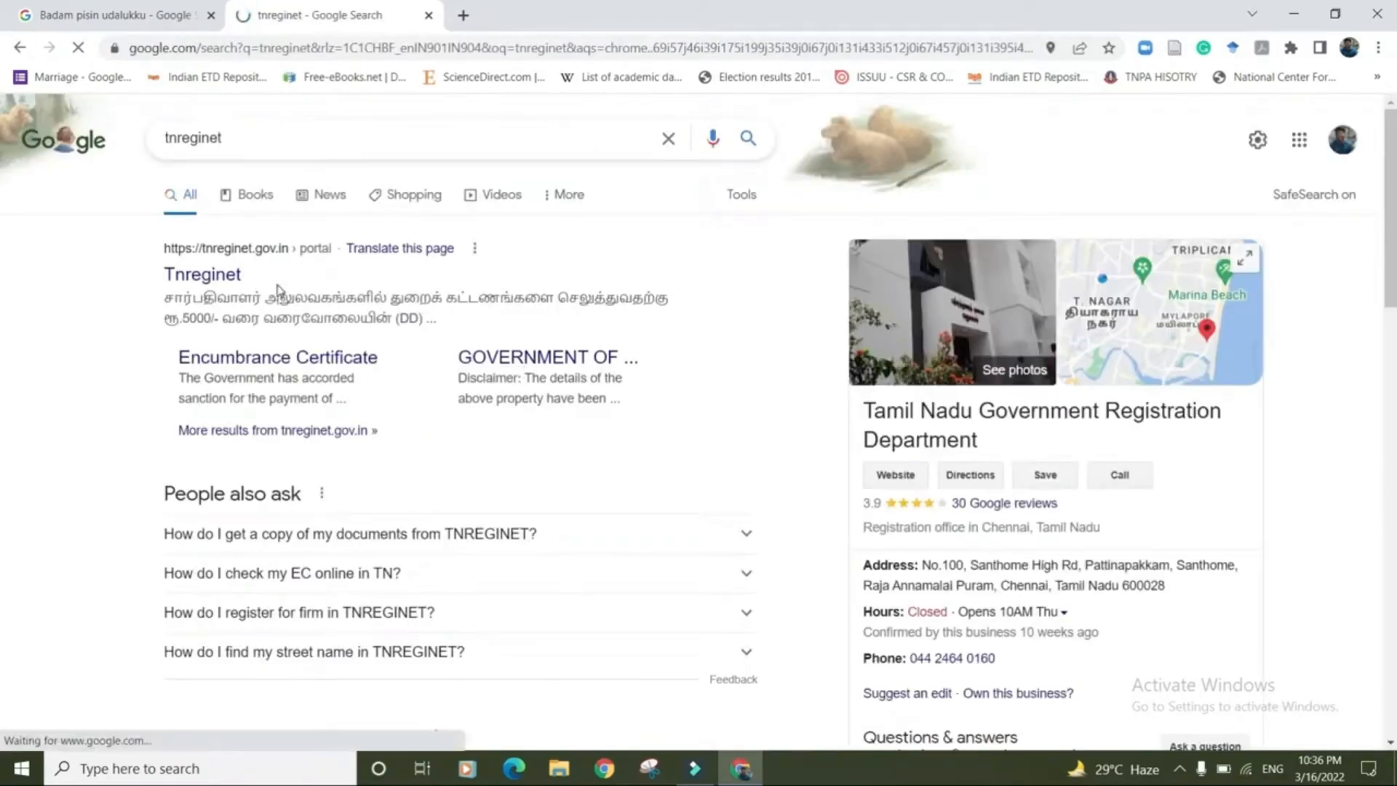
left_click(220, 283)
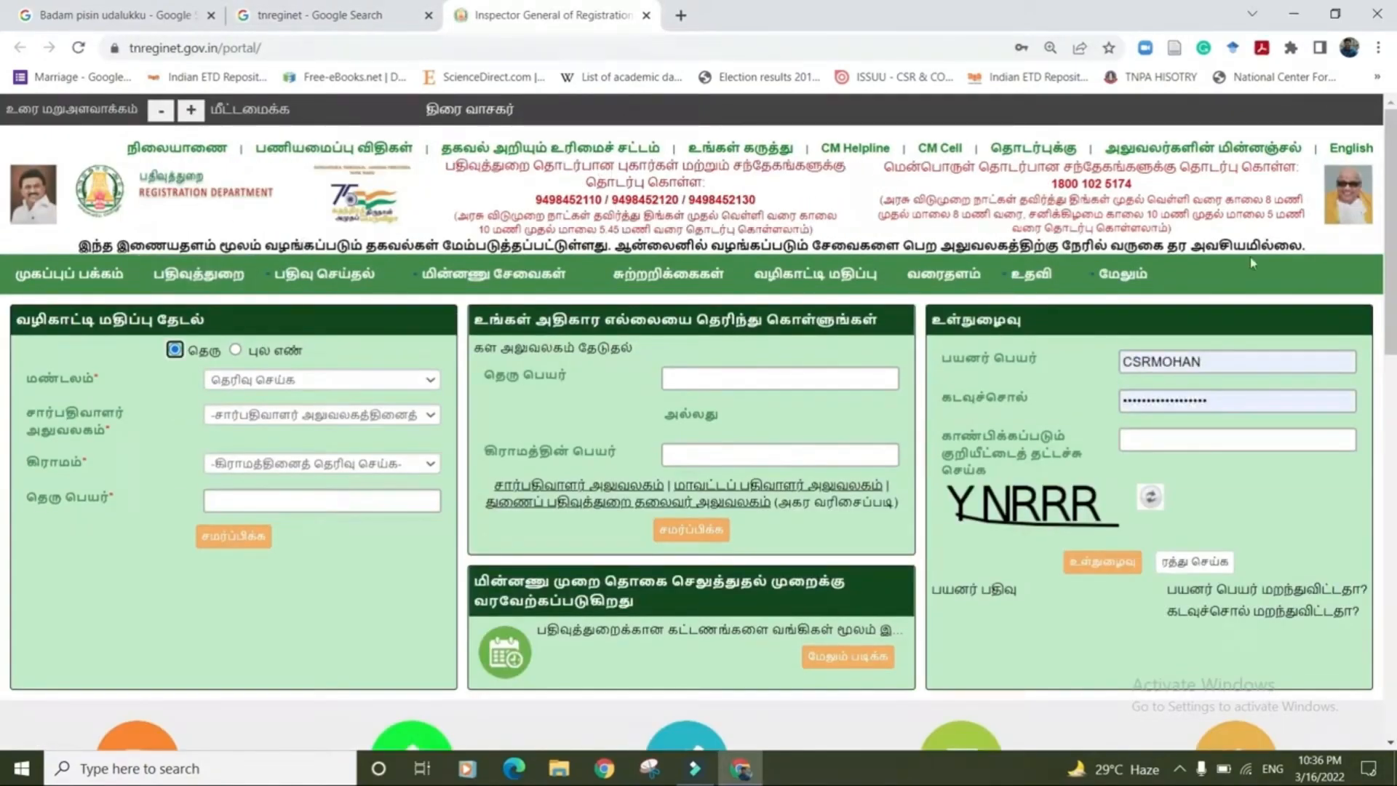
left_click(1352, 149)
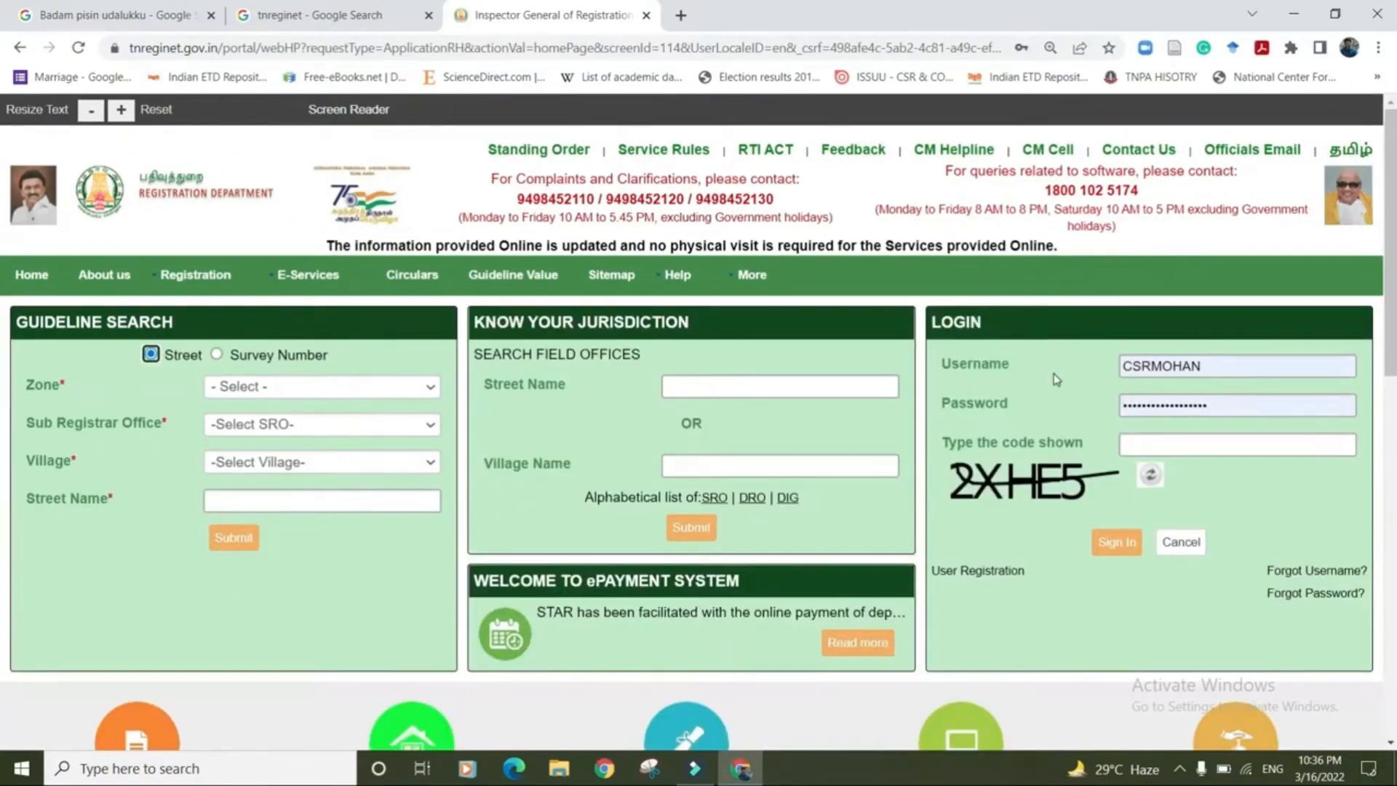